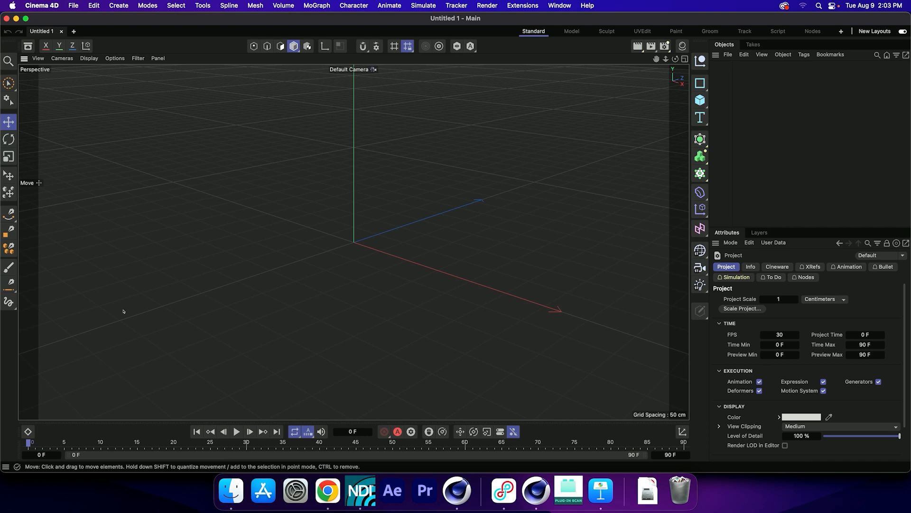
Search the asset library for "dragon" and open the Dragon.c4d scene
click(28, 46)
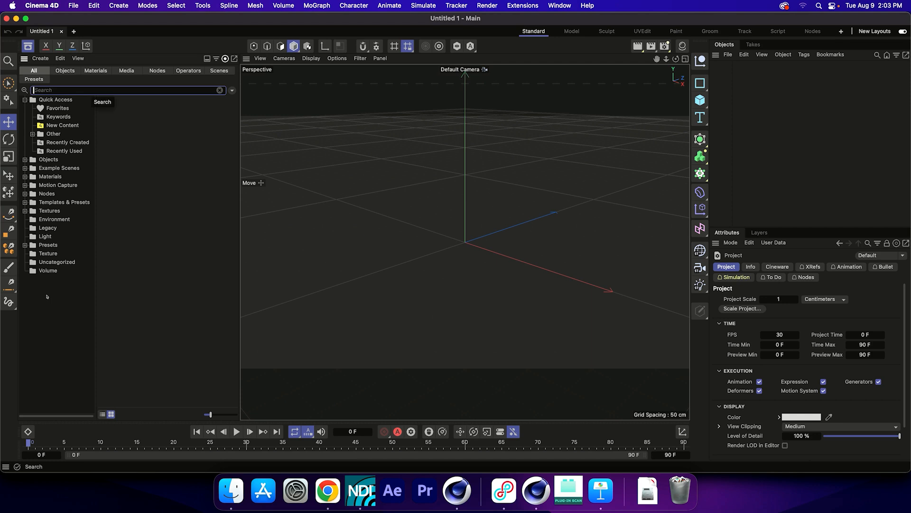
text(dragon)
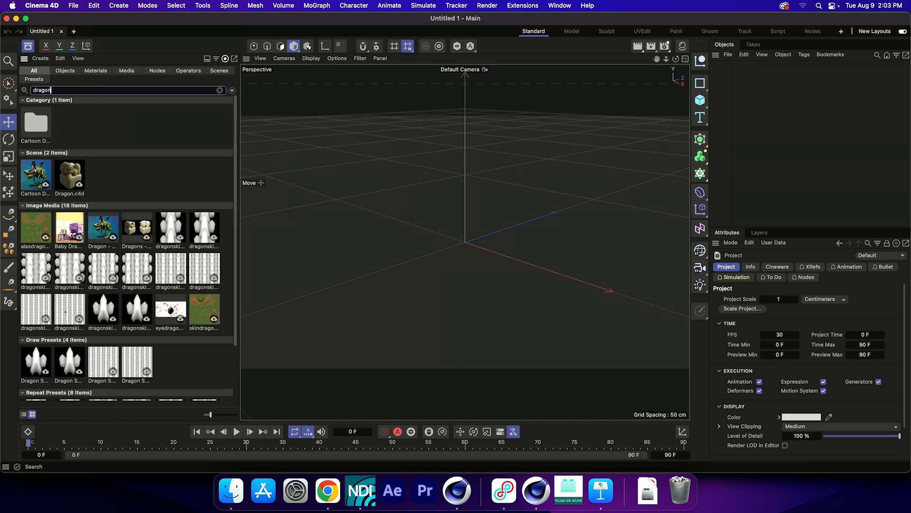
double_click(74, 177)
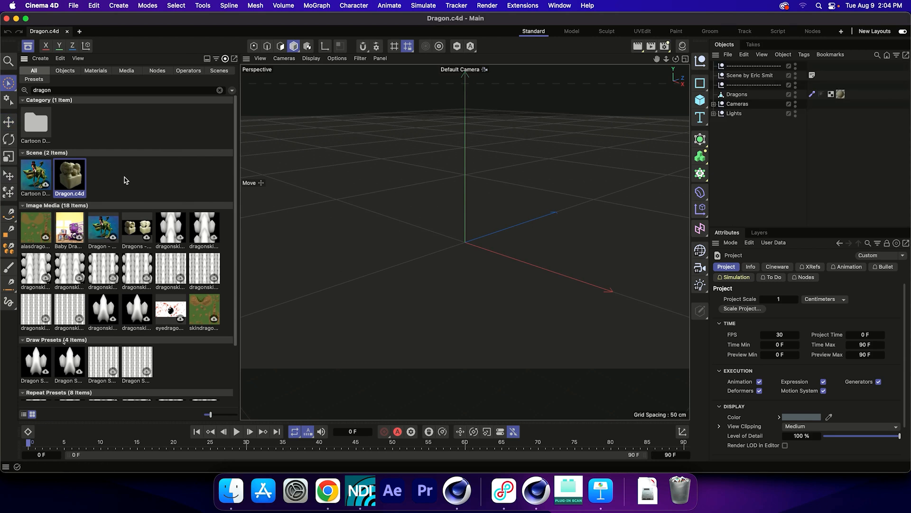
click(28, 45)
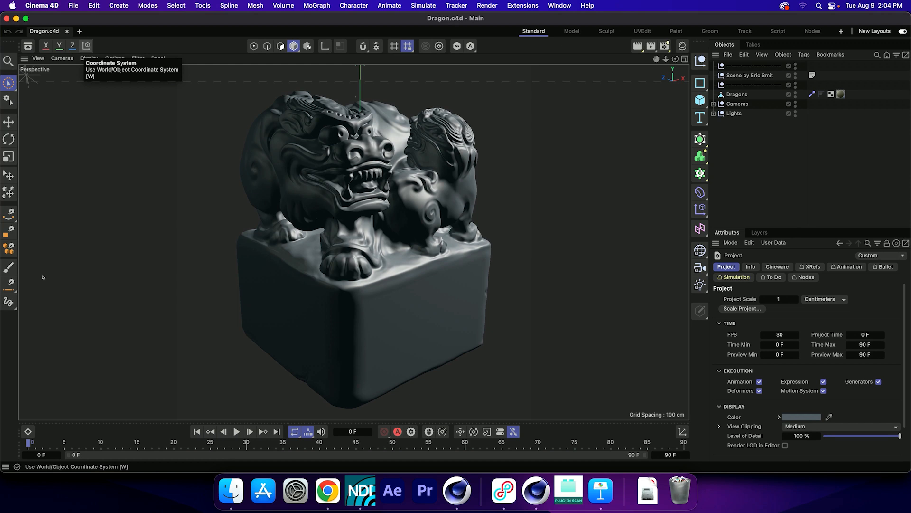
Copy the Dragons sculpture from Dragon.c4d into a new empty project
click(369, 301)
key(e)
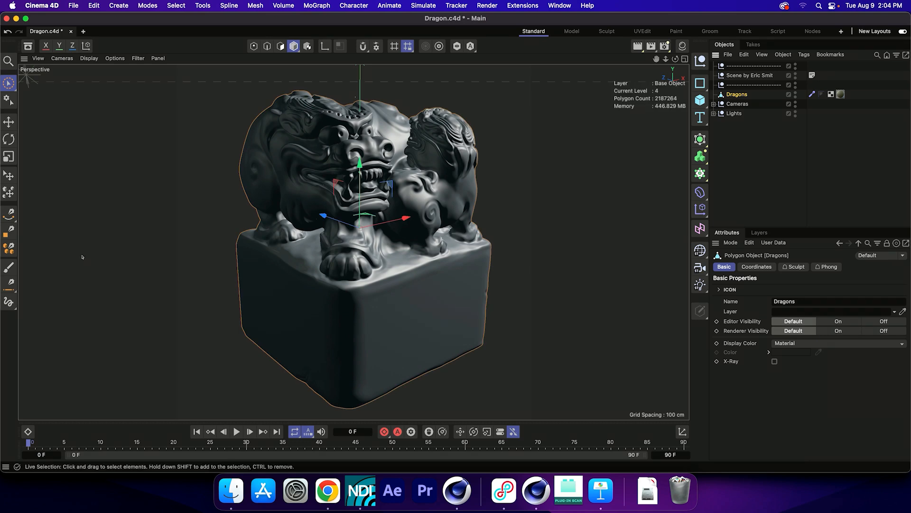
key(super+n)
key(super+v)
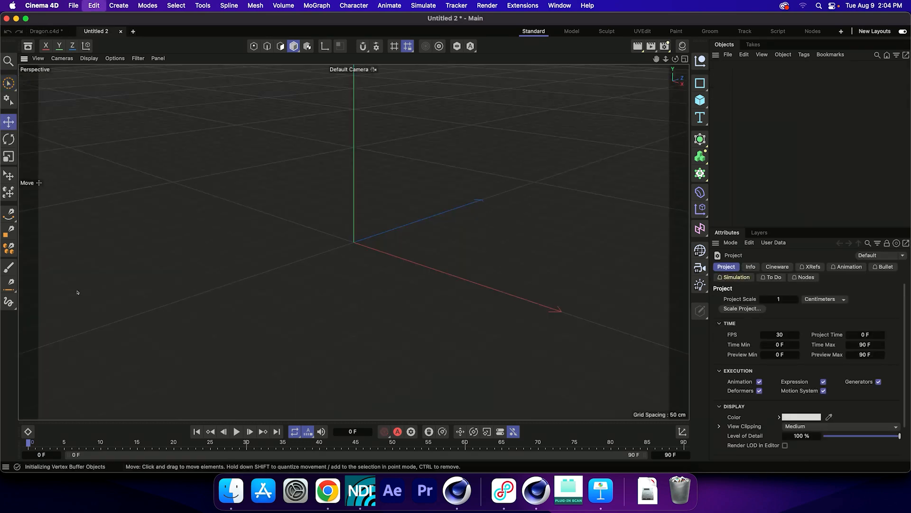
Delete the pasted Dragons object's material and leftover material tag, and close the Dragon.c4d project
key(shift+F2)
click(565, 95)
key(Delete)
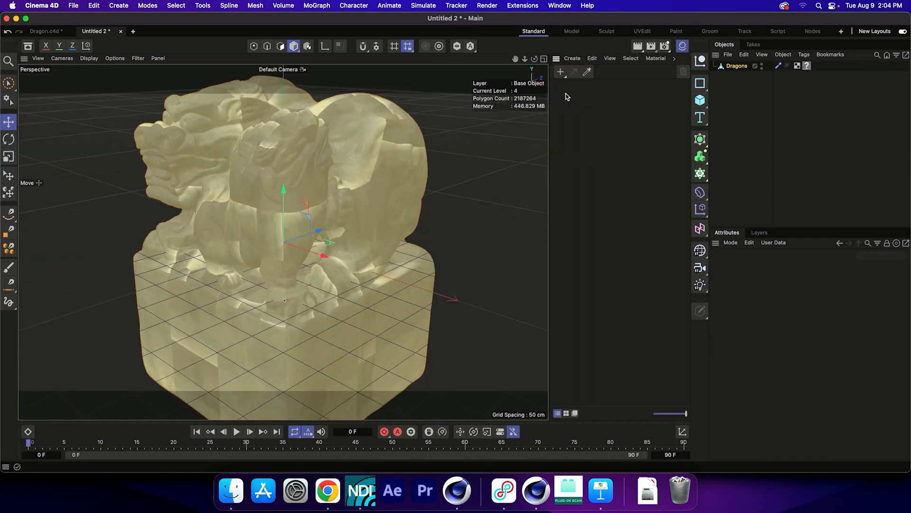
click(806, 65)
key(Delete)
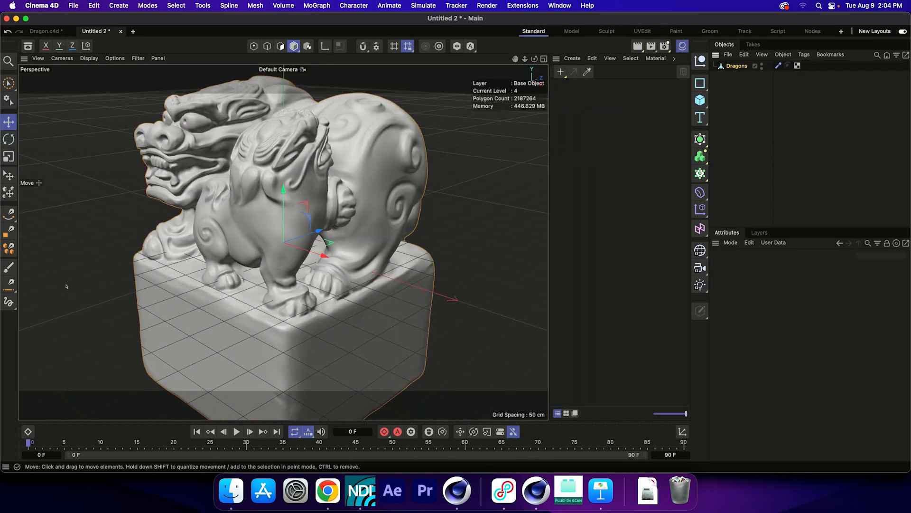
click(71, 31)
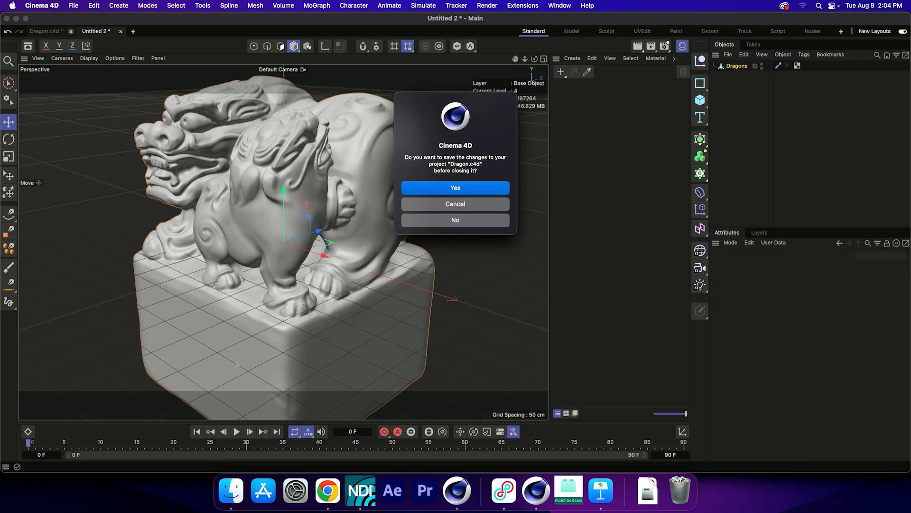
alt+drag(66, 339, 200, 332)
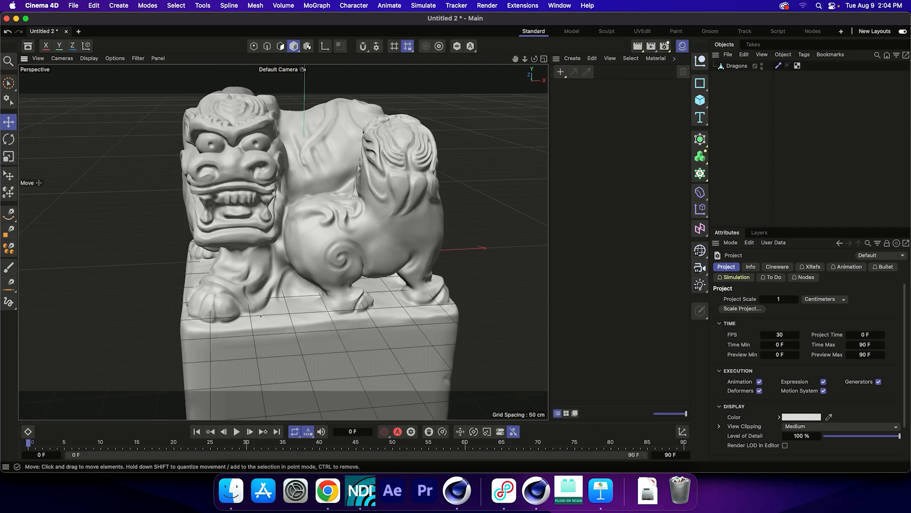
Set the renderer to Redshift and the output size to 1920 x 1920 pixels
key(super+b)
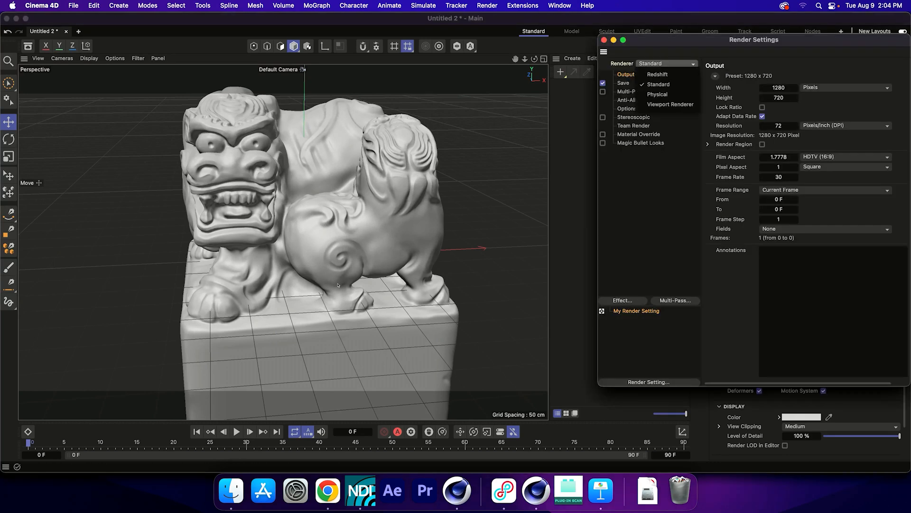
key(Return)
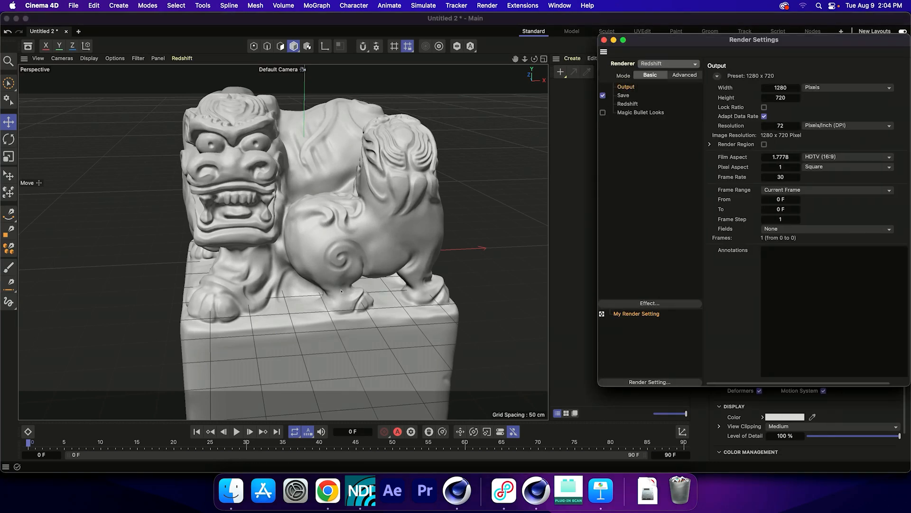
double_click(781, 88)
text(1920)
key(Tab)
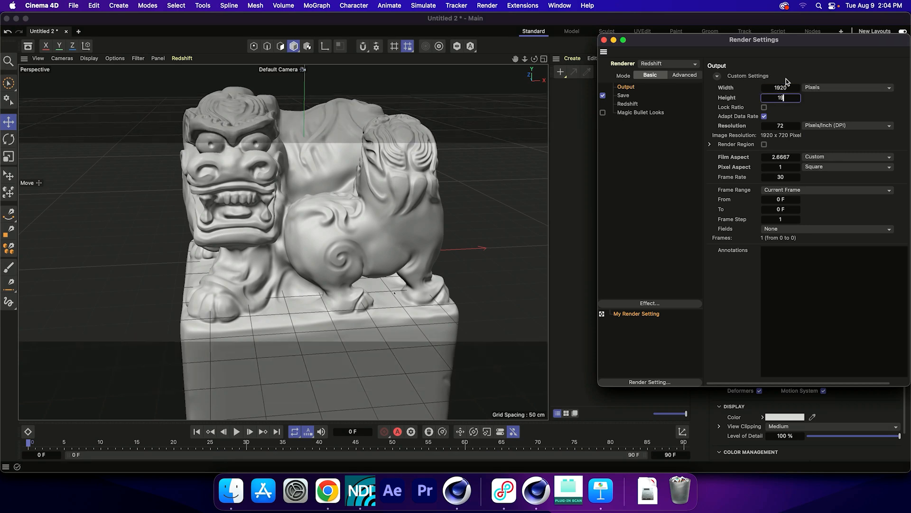
key(Return)
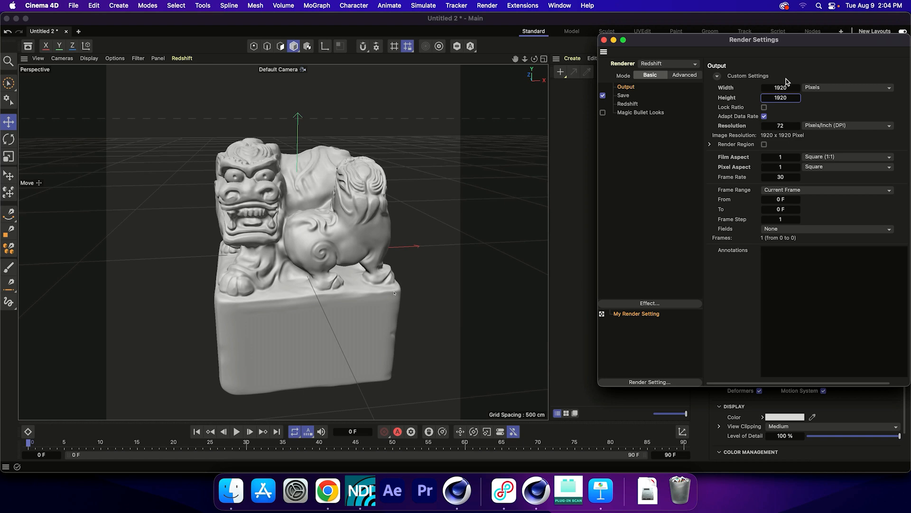
click(180, 344)
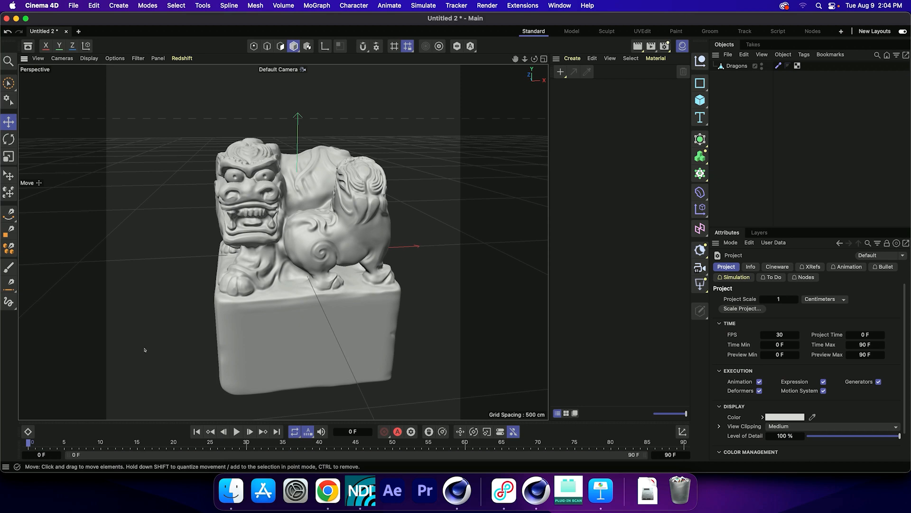
Dock the Redshift RenderView beside the viewport and run a live render with the sculpture framed closer
alt+drag(145, 350, 165, 351)
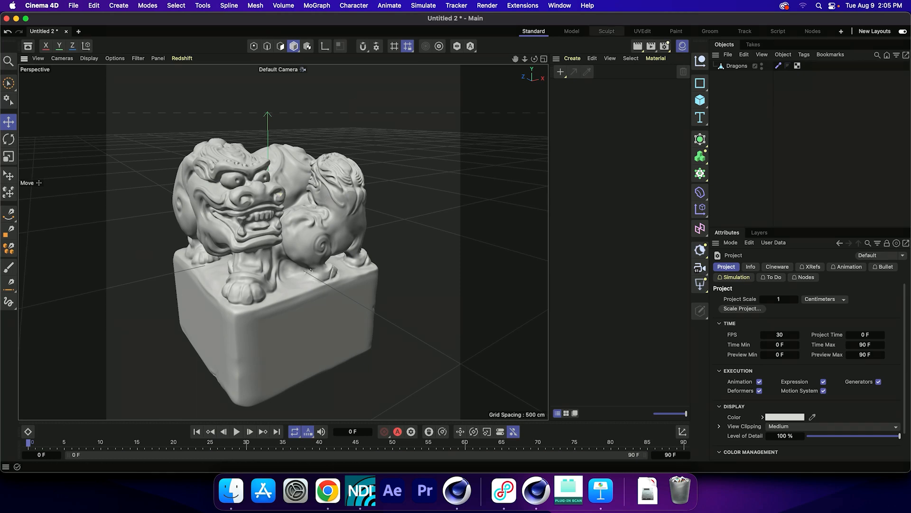
click(559, 5)
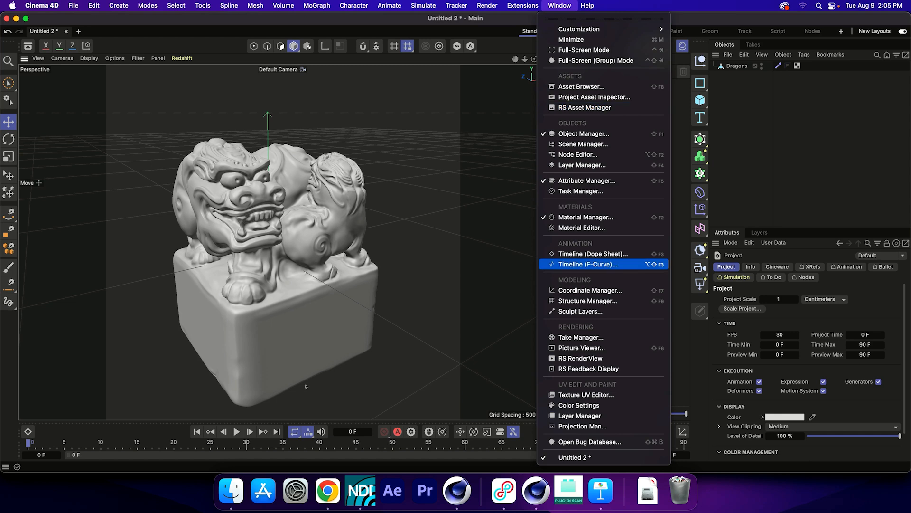
click(580, 358)
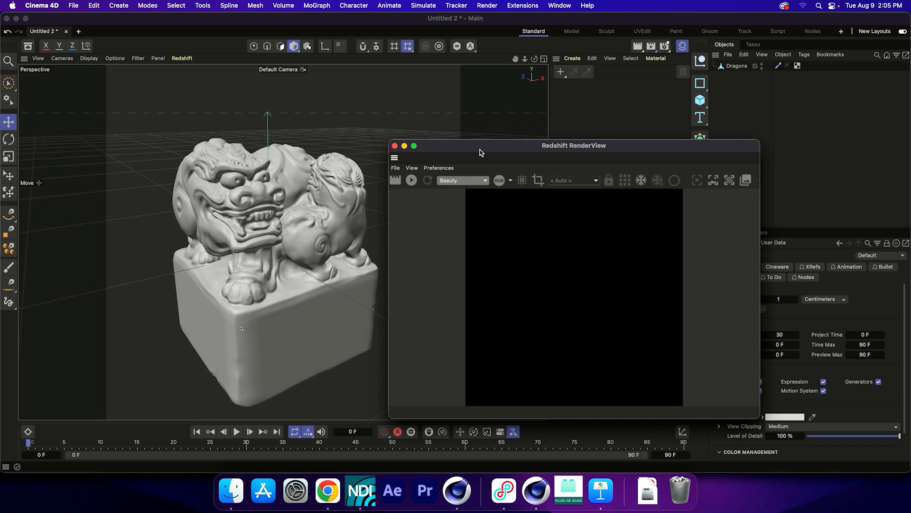
drag(199, 331, 40, 326)
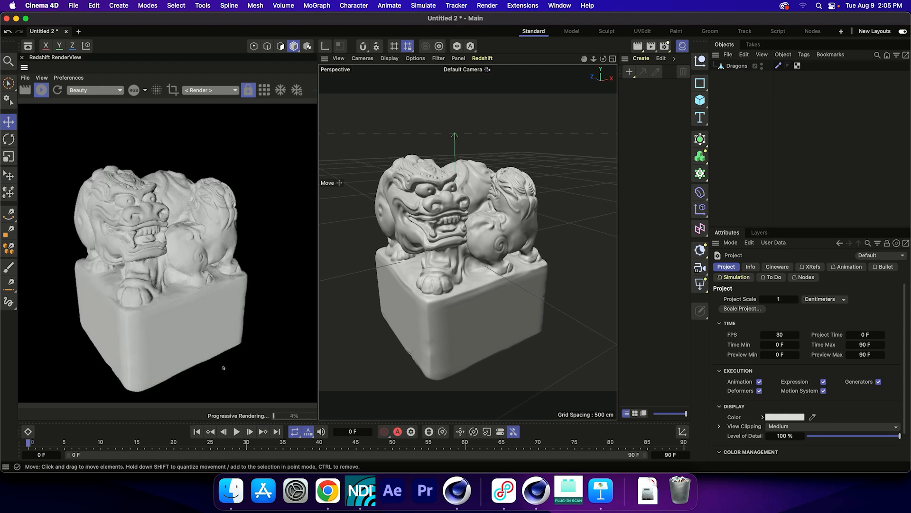
key(super+z)
key(super+z)
mouse_move(227, 365)
alt+mouse_down()
mouse_move(228, 372)
mouse_move(229, 365)
alt+mouse_up()
alt+right_drag(229, 365, 250, 366)
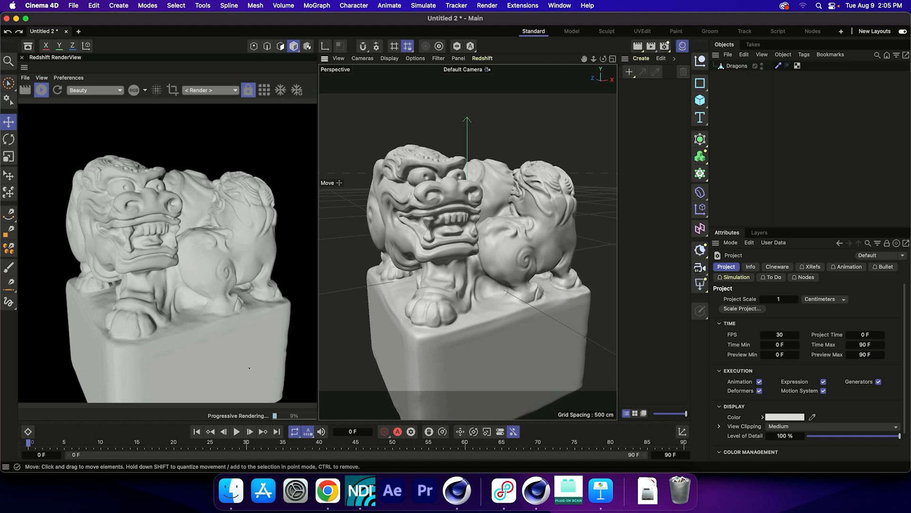
alt+middle_drag(249, 368, 246, 370)
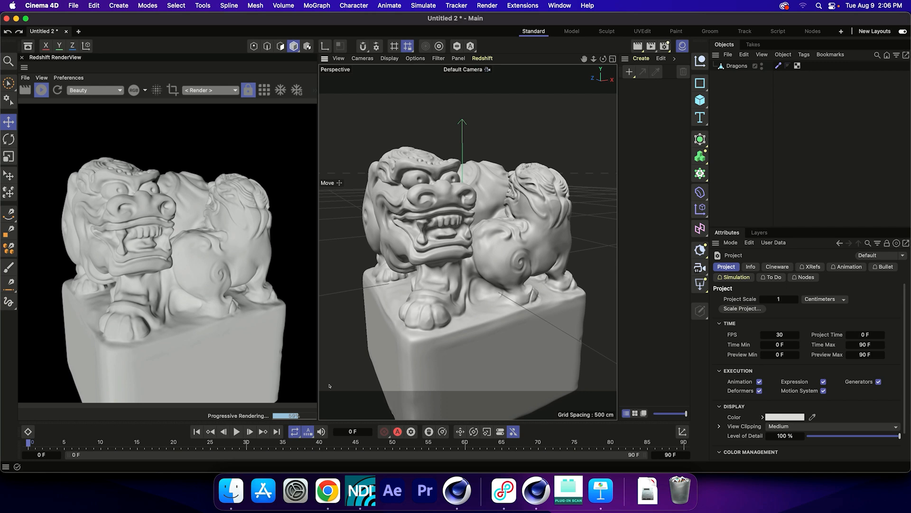
Add a Redshift area light with a Target tag that uses Dragons as its target object
click(701, 284)
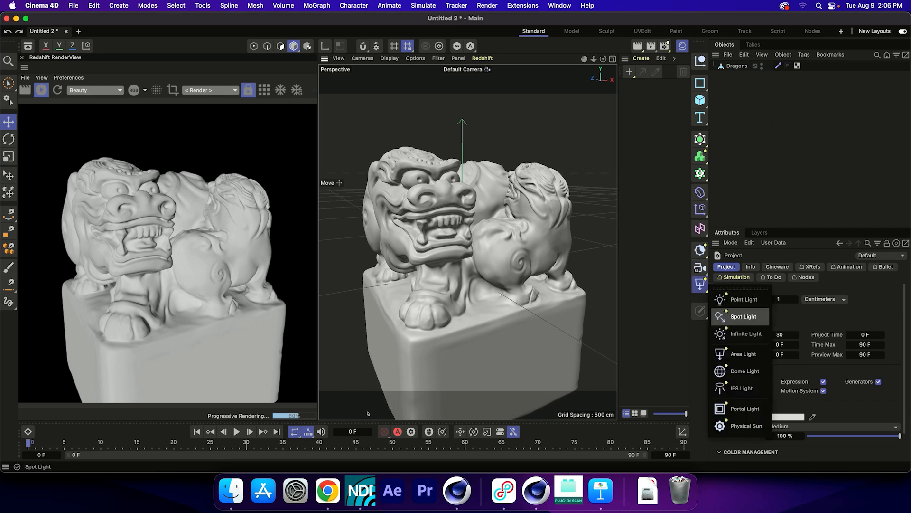
click(744, 354)
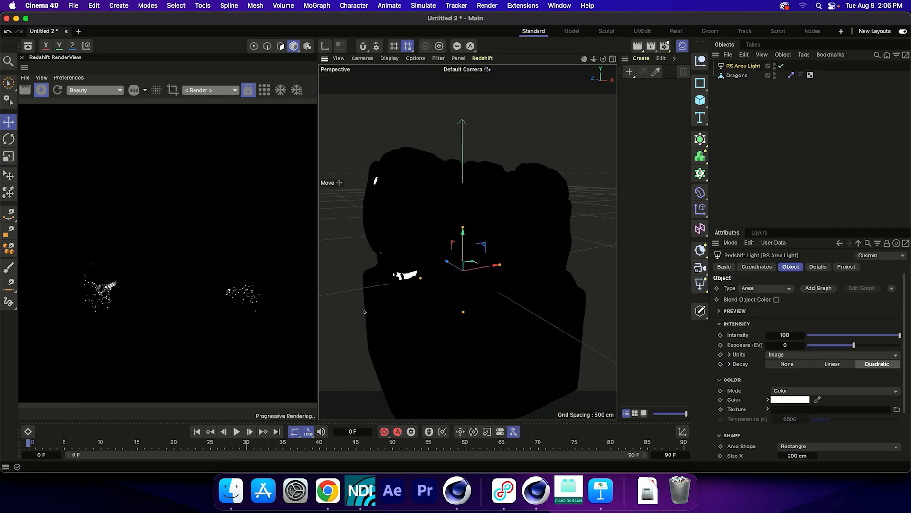
right_click(739, 66)
mouse_move(765, 50)
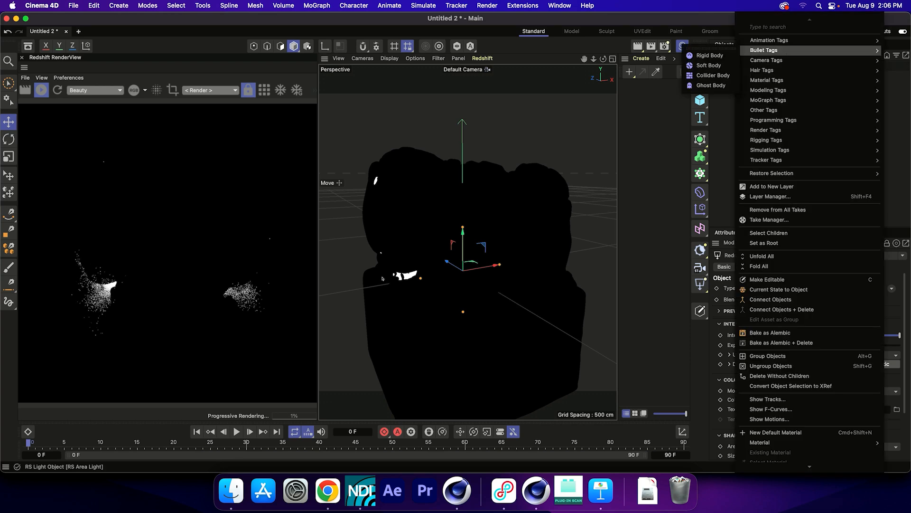
click(711, 72)
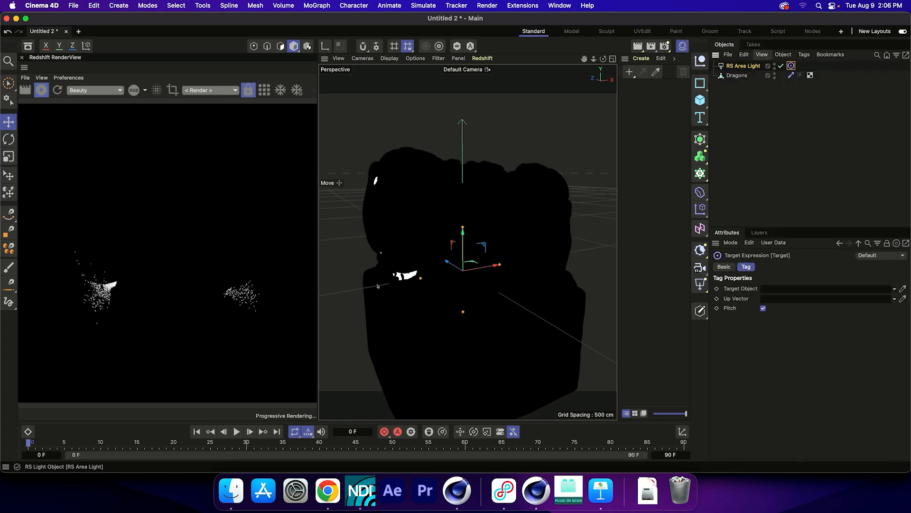
drag(737, 75, 802, 288)
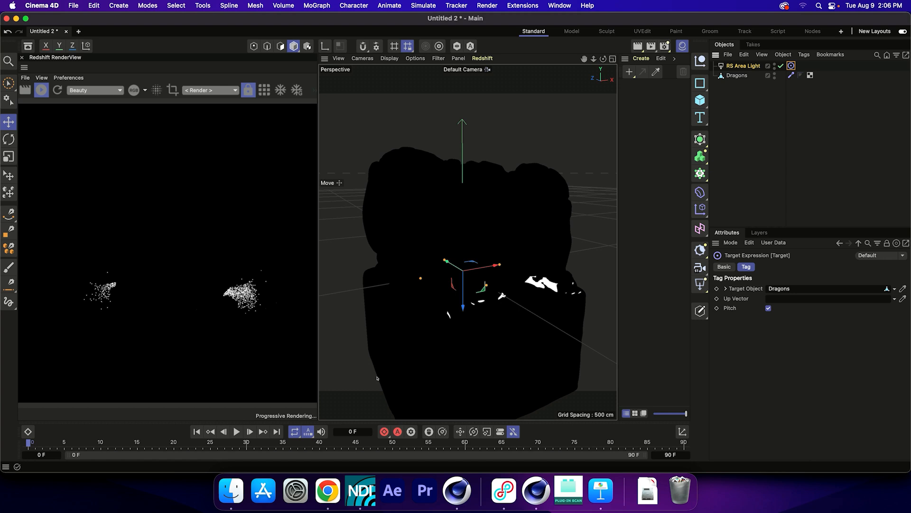
Place the area light above the sculpture on its -X, +Z side and scale it up slightly
key(F5)
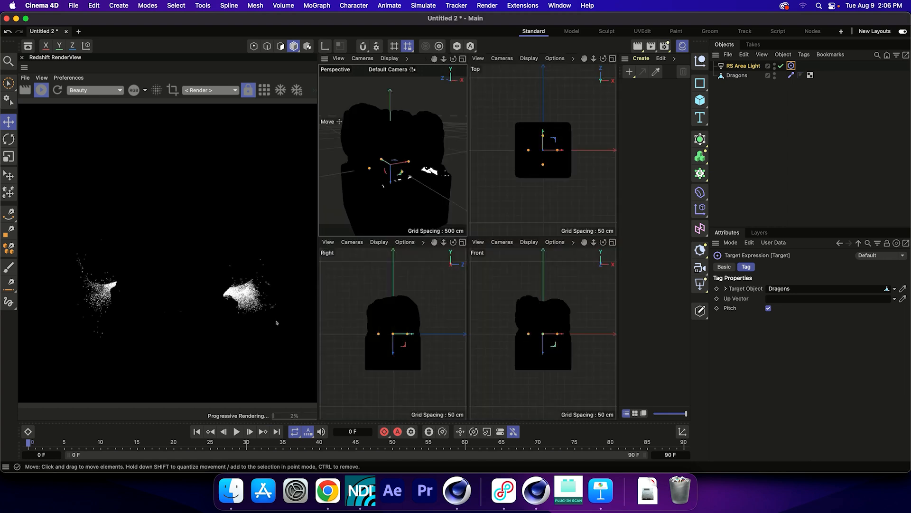
drag(543, 150, 503, 103)
drag(440, 334, 433, 286)
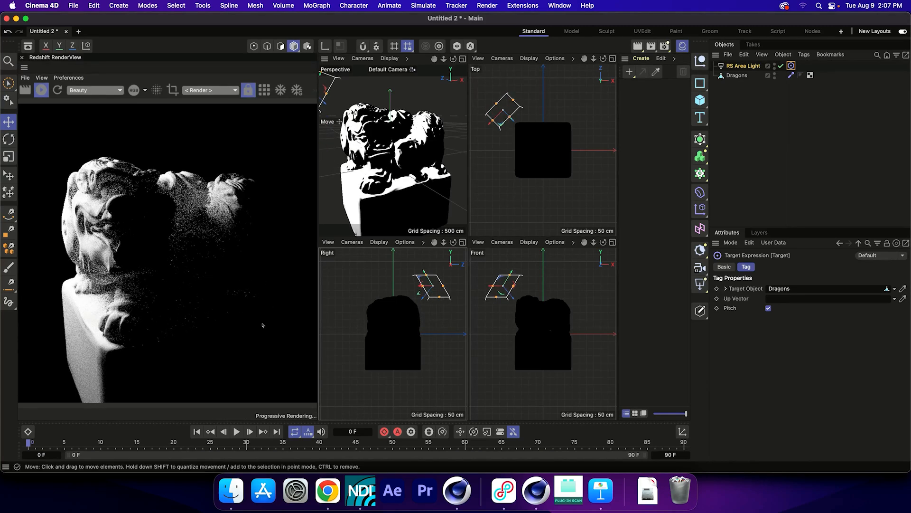
key(t)
drag(172, 325, 212, 315)
key(e)
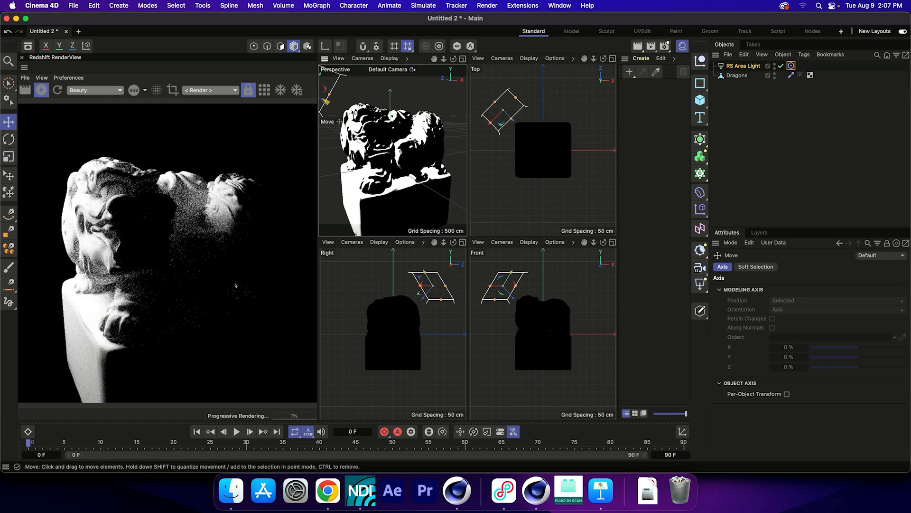
key(F1)
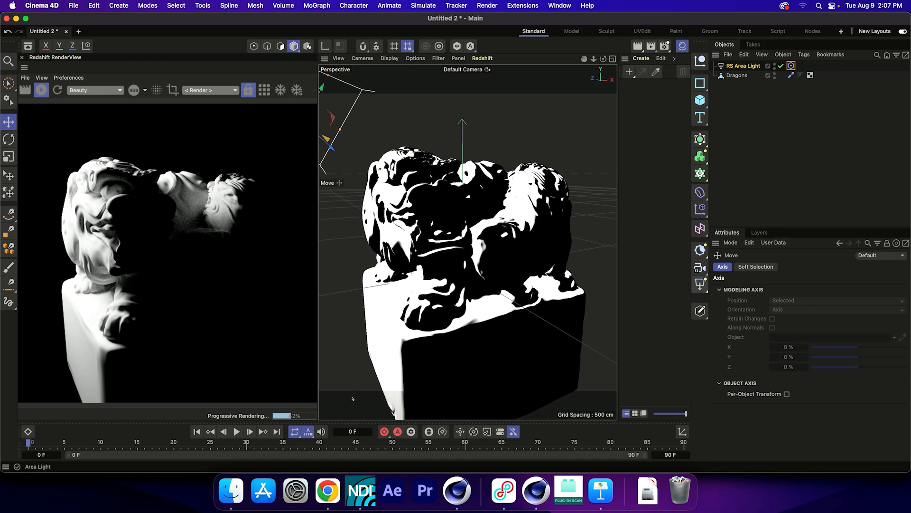
Add a Redshift dome light and assign the "GI (empty_room" image from an asset library search for hdr as its texture
click(701, 284)
click(740, 370)
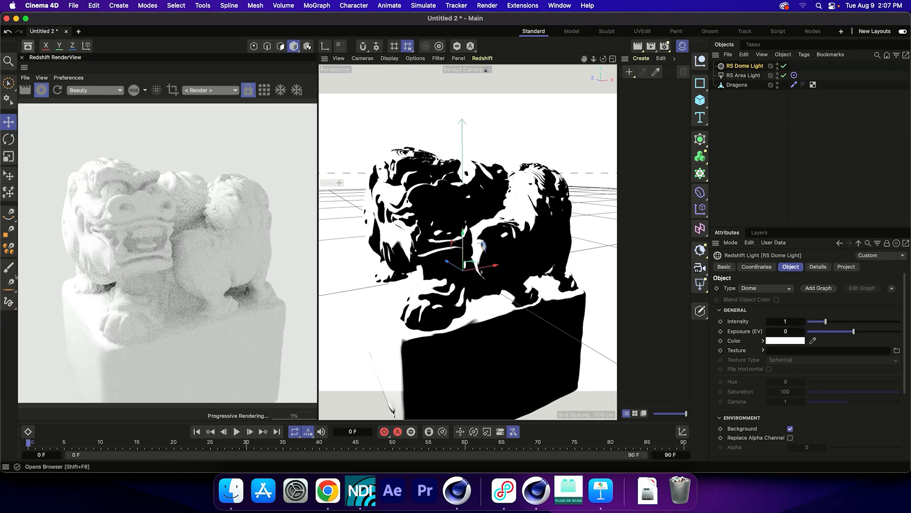
click(28, 46)
drag(55, 90, 10, 85)
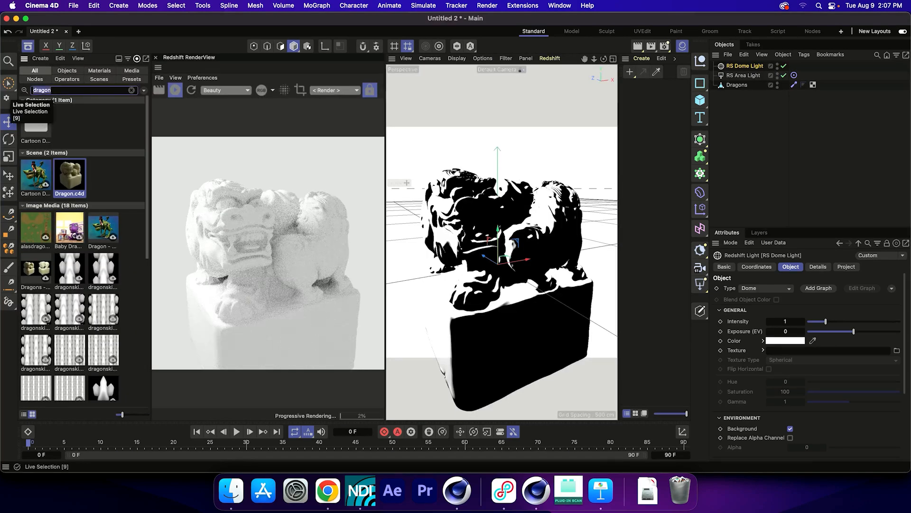
text(hdr)
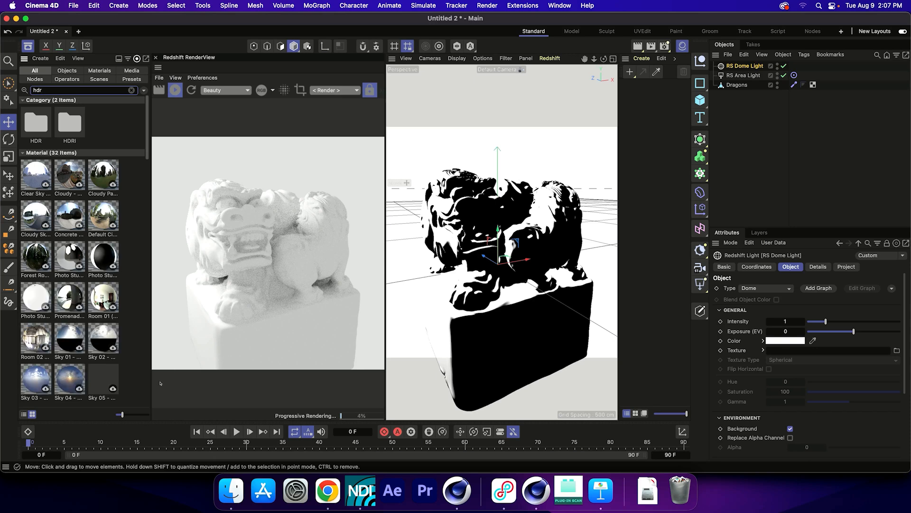
scroll(52, 364, down, 5)
scroll(52, 364, down, 5)
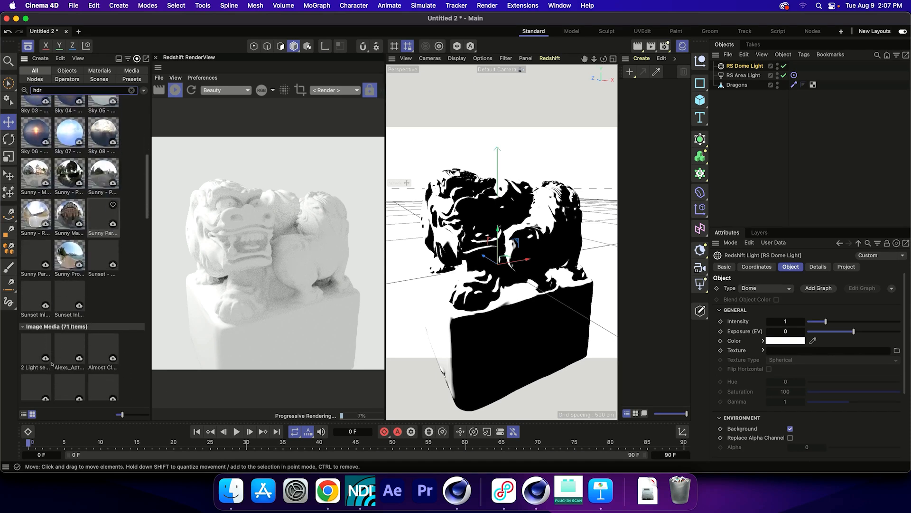
scroll(51, 367, down, 5)
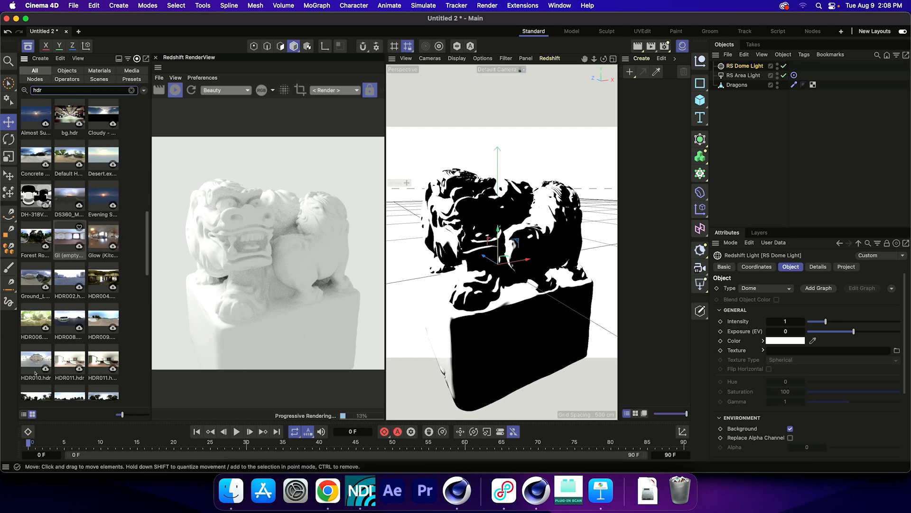
drag(70, 239, 829, 350)
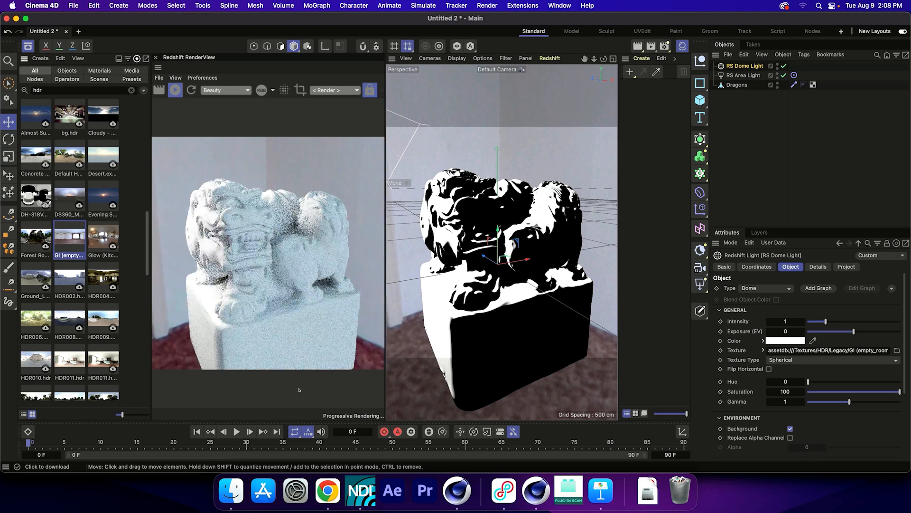
click(28, 46)
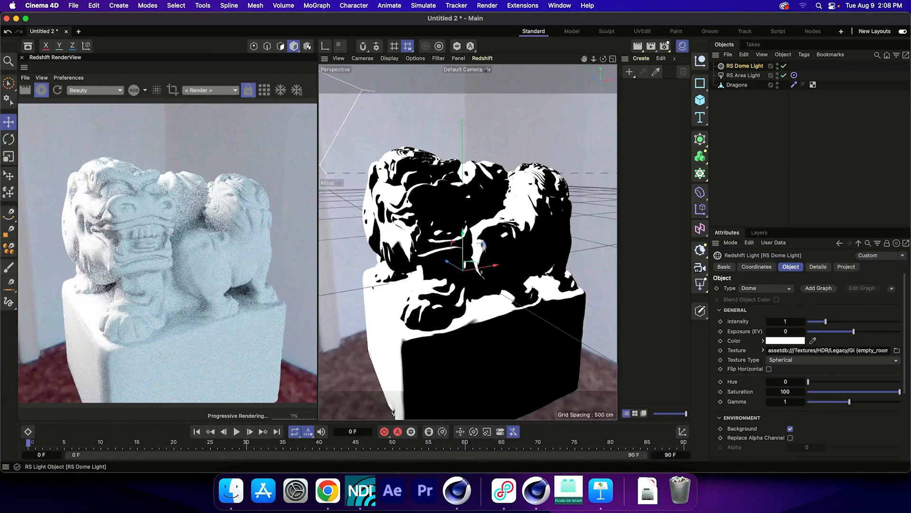
Disable the dome light's Background option and compare the render with both lights switched off and on again
click(791, 429)
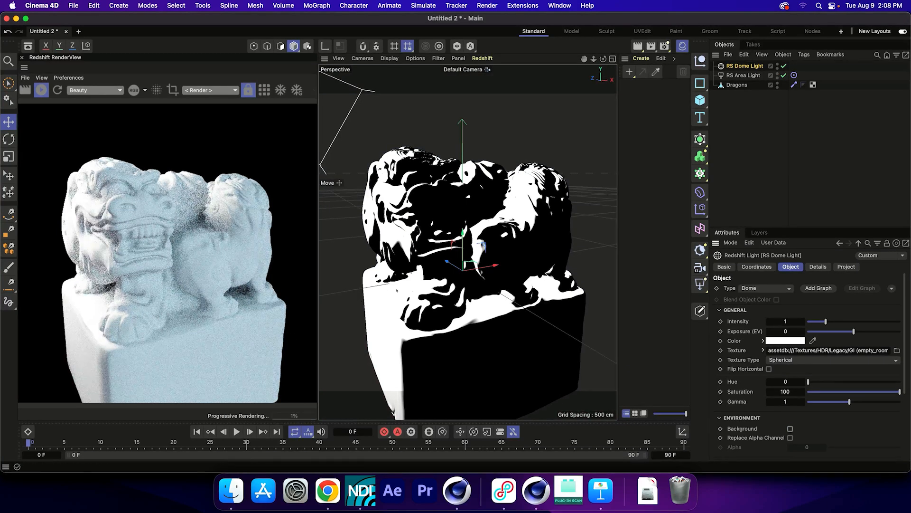
drag(784, 66, 783, 76)
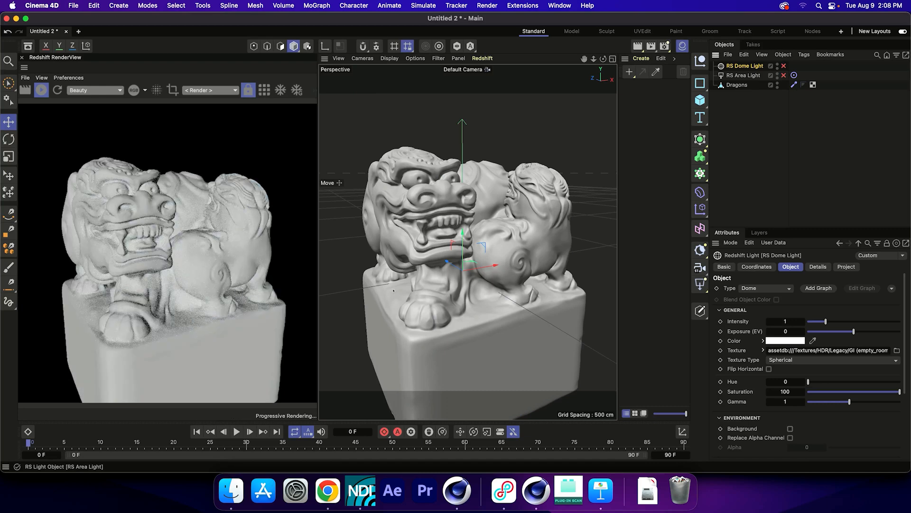
drag(784, 75, 784, 66)
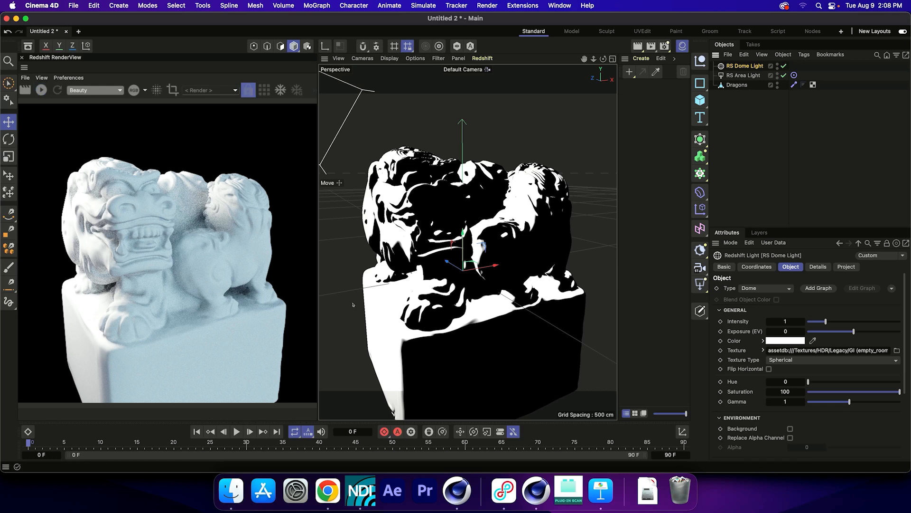
Hide the material manager and bring it back
click(641, 58)
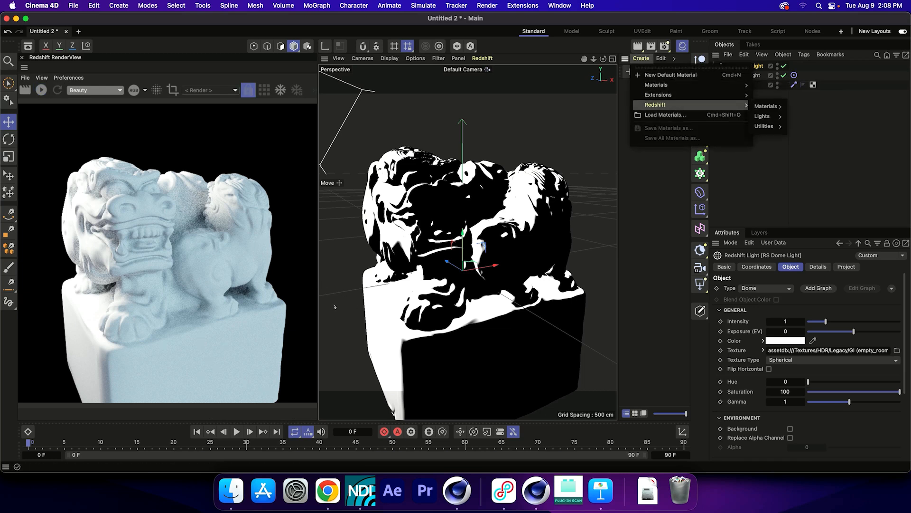
click(682, 46)
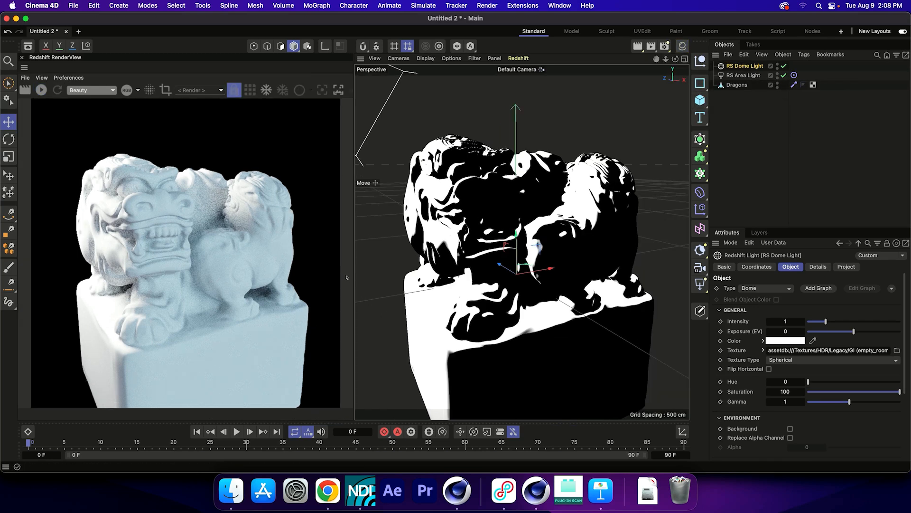
click(682, 47)
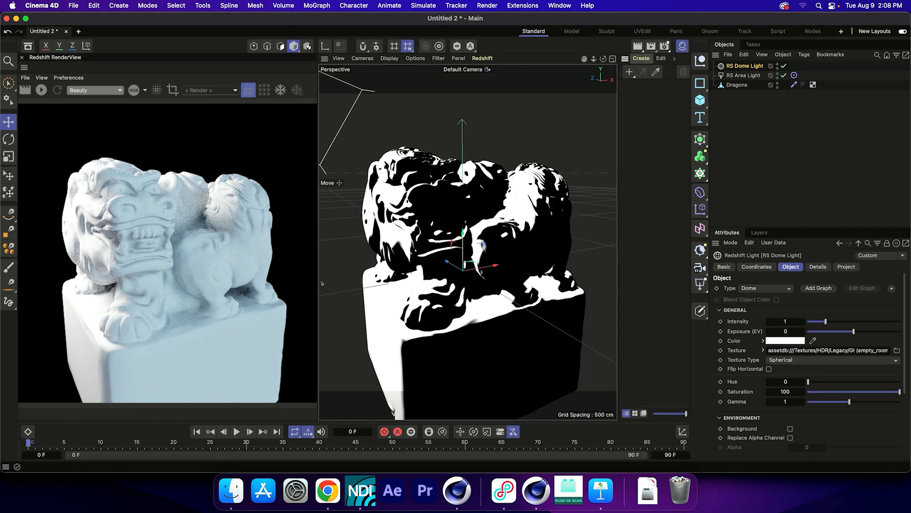
Create a new Redshift material of the type Material
click(641, 58)
mouse_move(665, 105)
mouse_move(765, 107)
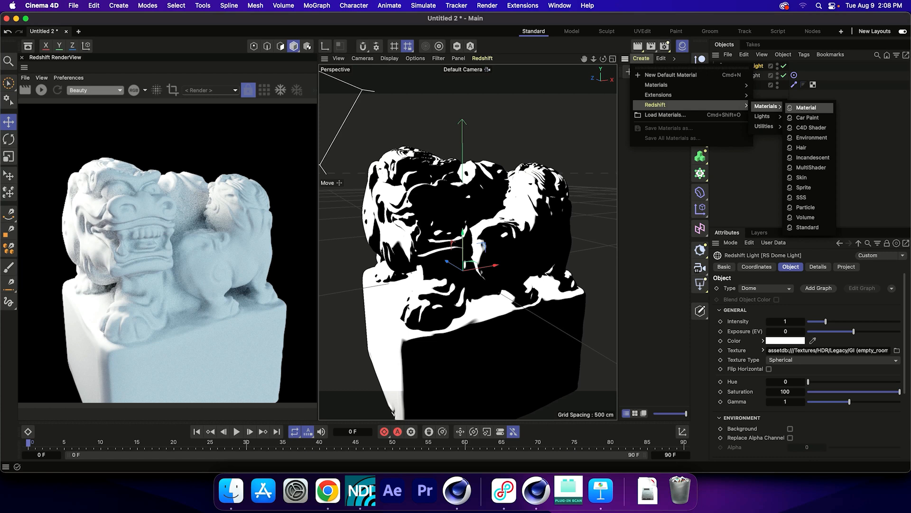
click(812, 108)
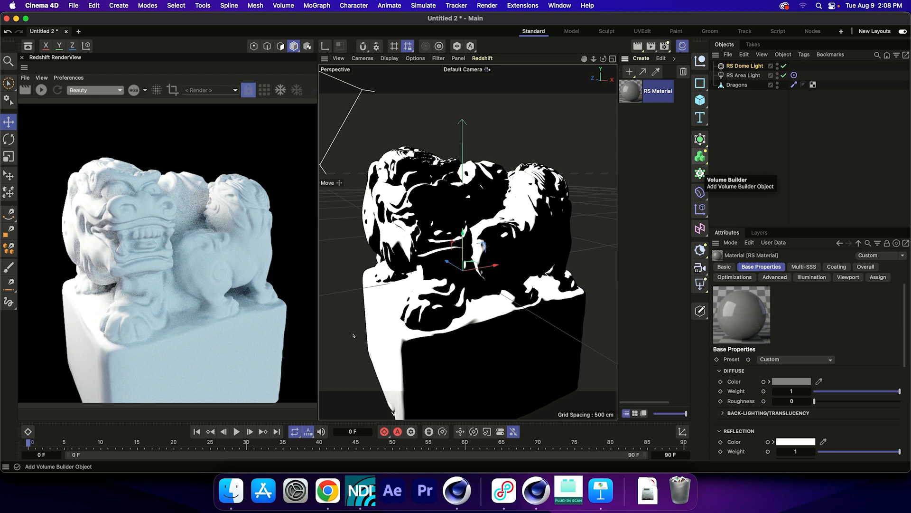
Examine the RS Material's node graph and its base properties through reflection, refraction and the expanded Sub-Surface settings
drag(829, 227, 828, 111)
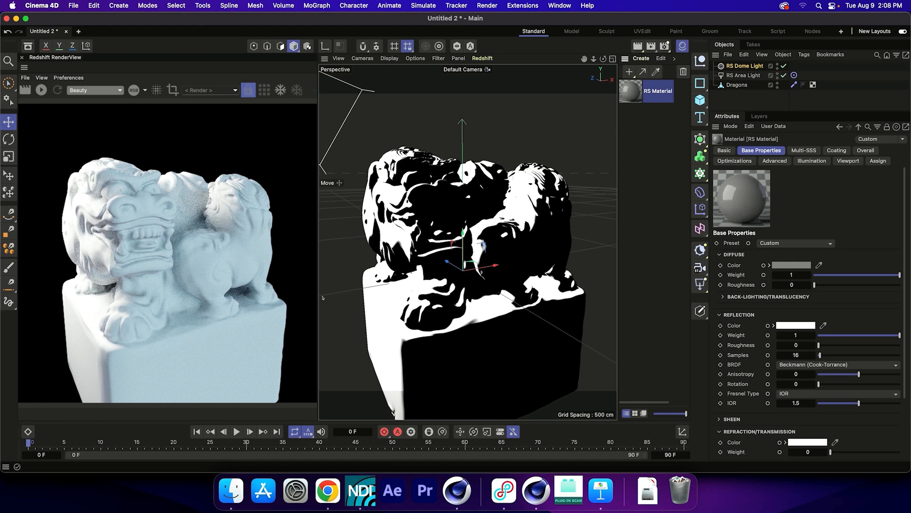
double_click(631, 90)
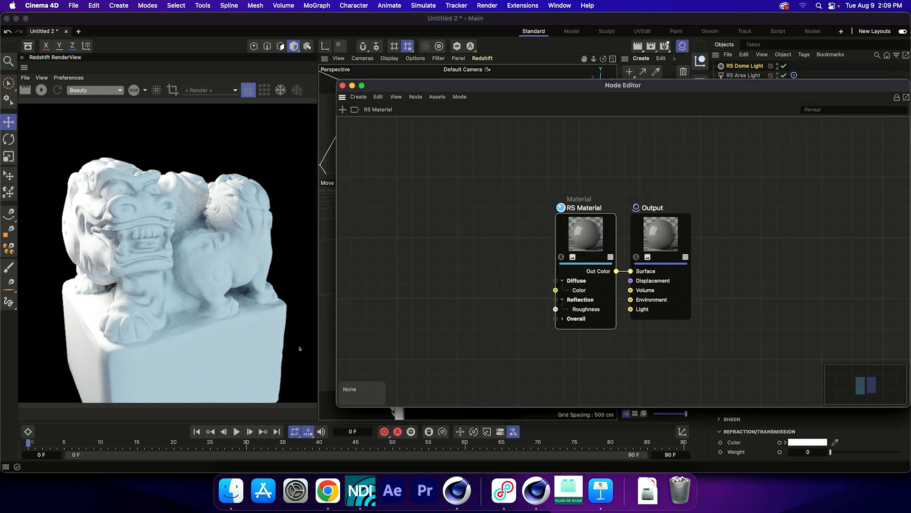
click(343, 85)
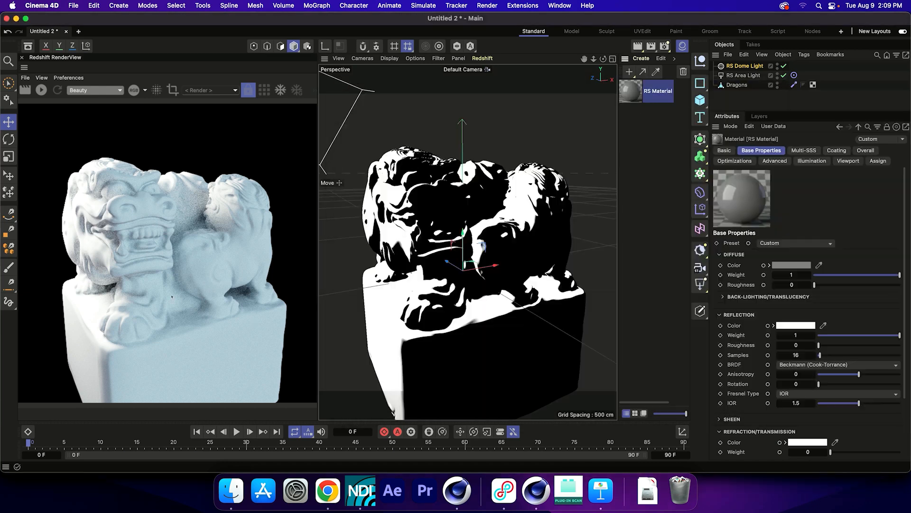
scroll(824, 240, down, 2)
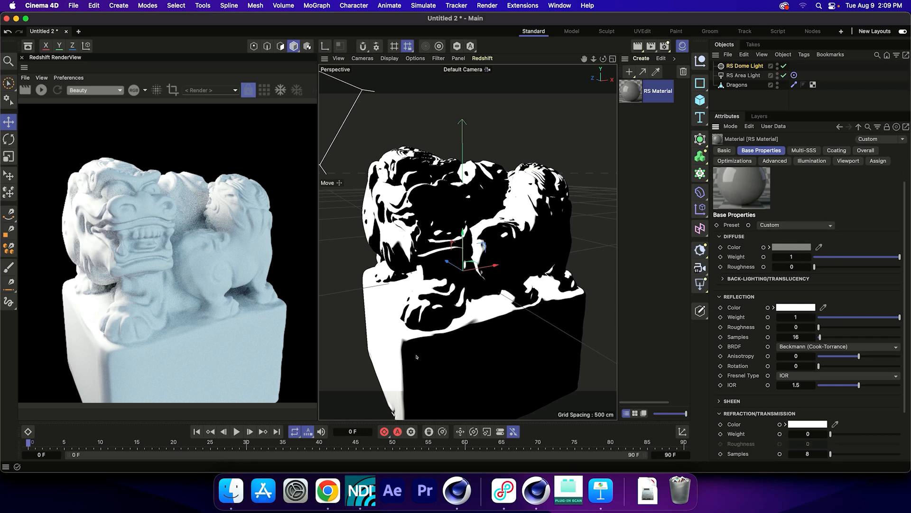
scroll(824, 284, down, 5)
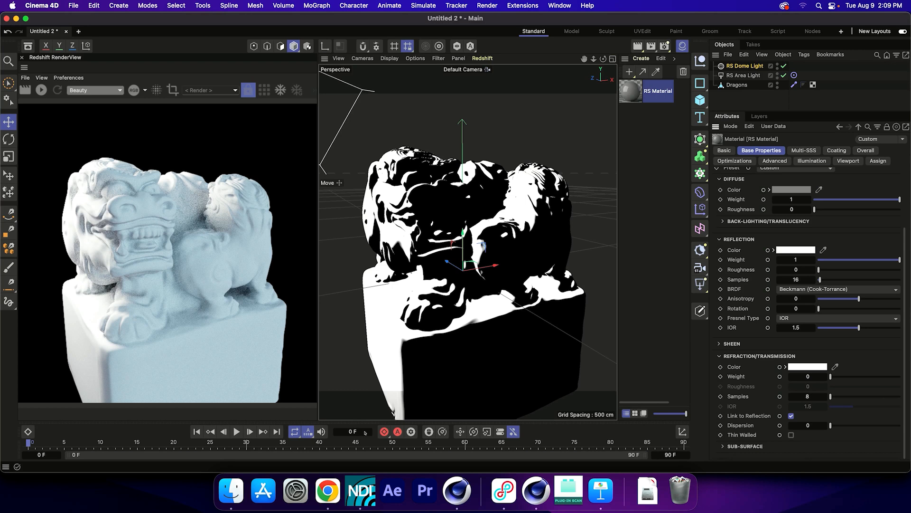
click(723, 446)
scroll(724, 440, down, 6)
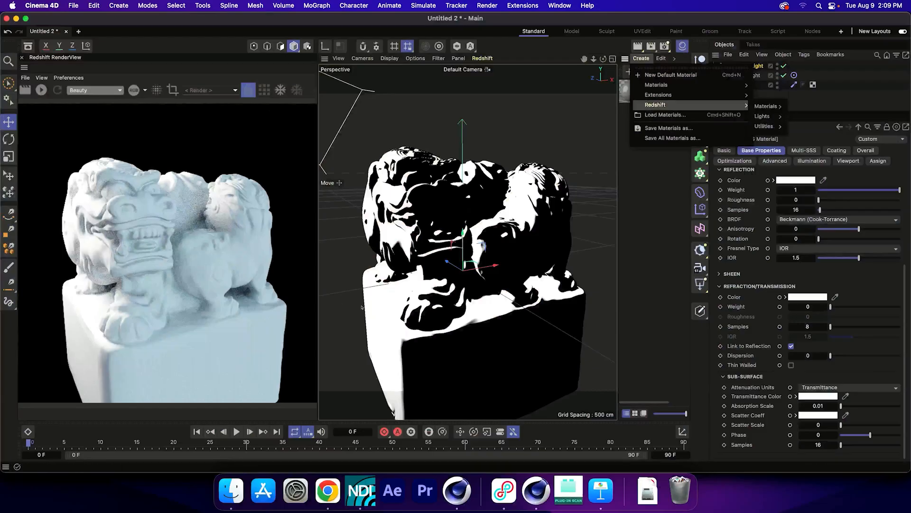
Create a Redshift Standard material and delete the older RS Material
mouse_move(766, 106)
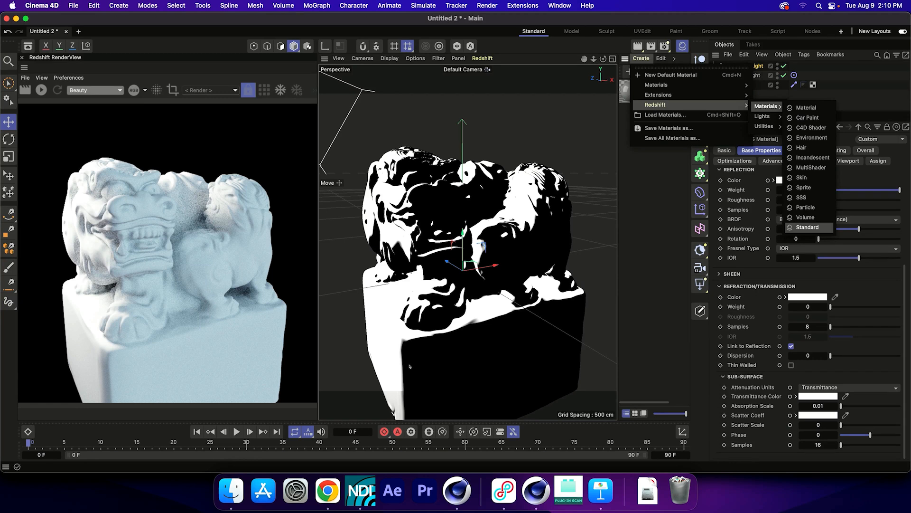
click(808, 228)
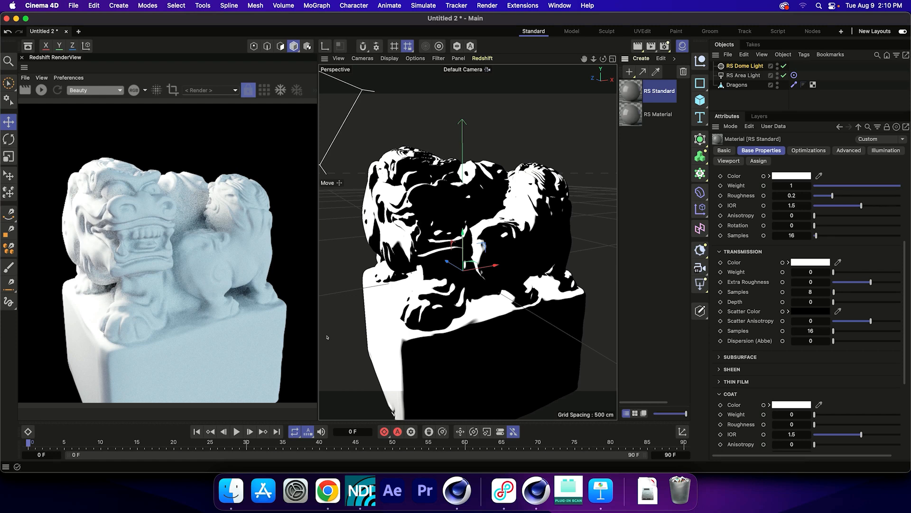
click(640, 112)
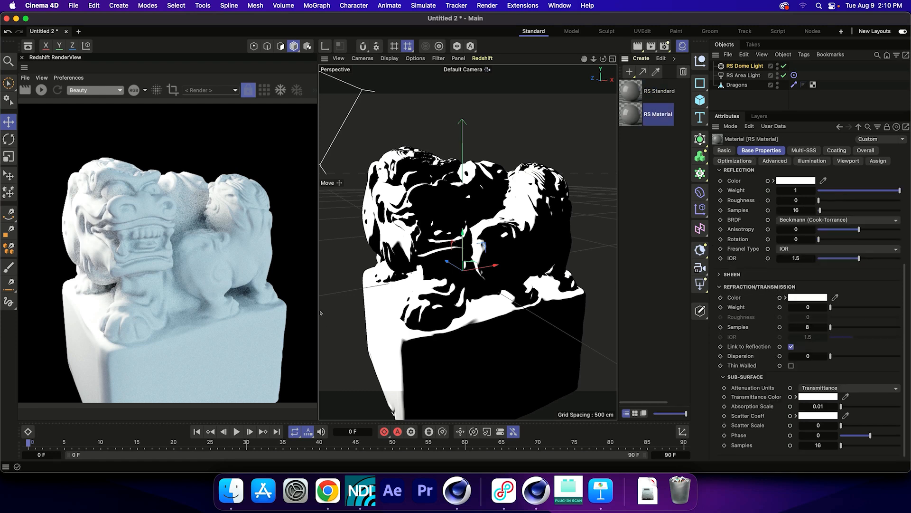
key(BackSpace)
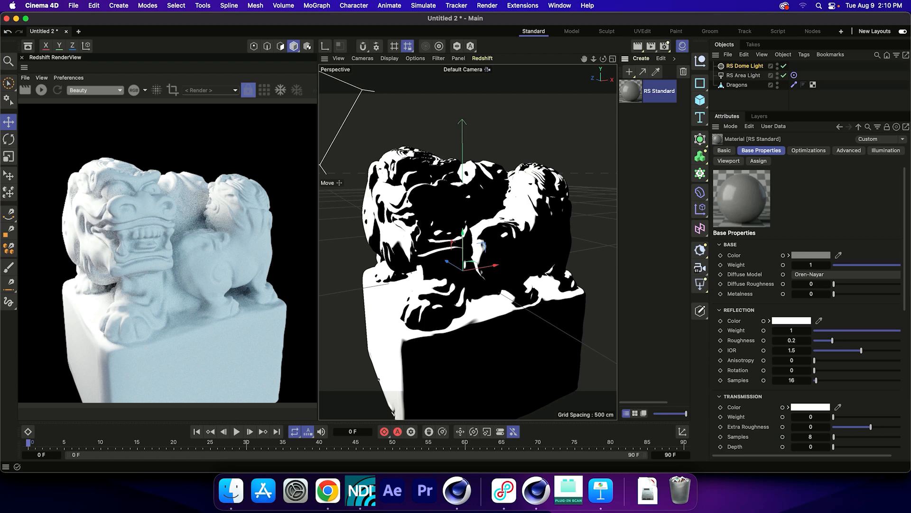
Apply the RS Standard material to the dragon sculpture and restart the live render
scroll(807, 309, down, 3)
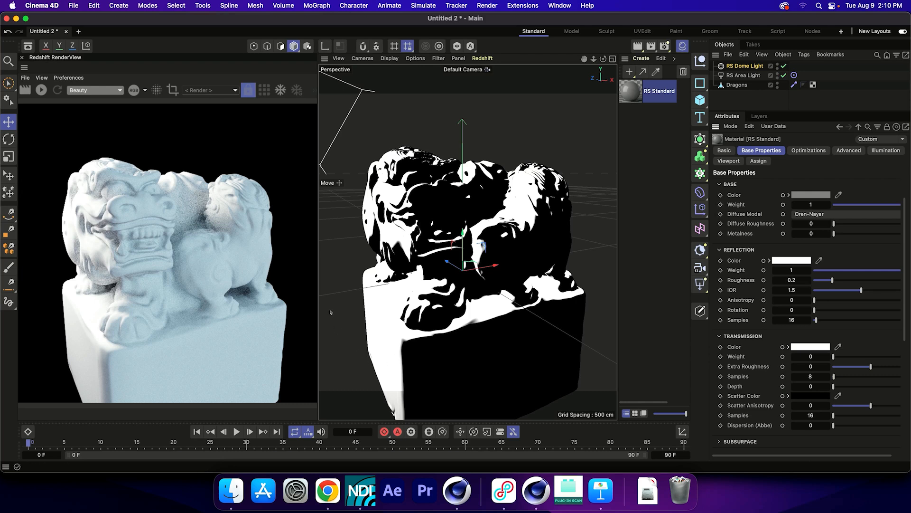
drag(632, 89, 512, 229)
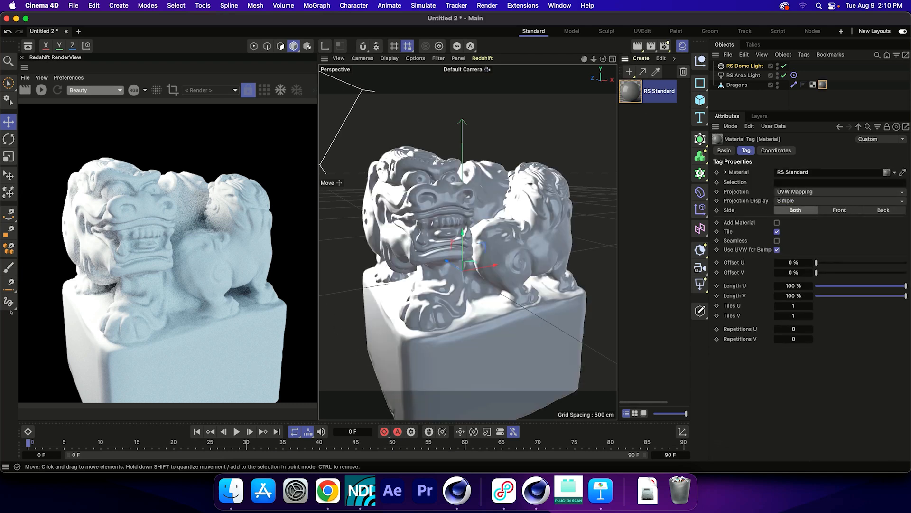
click(41, 90)
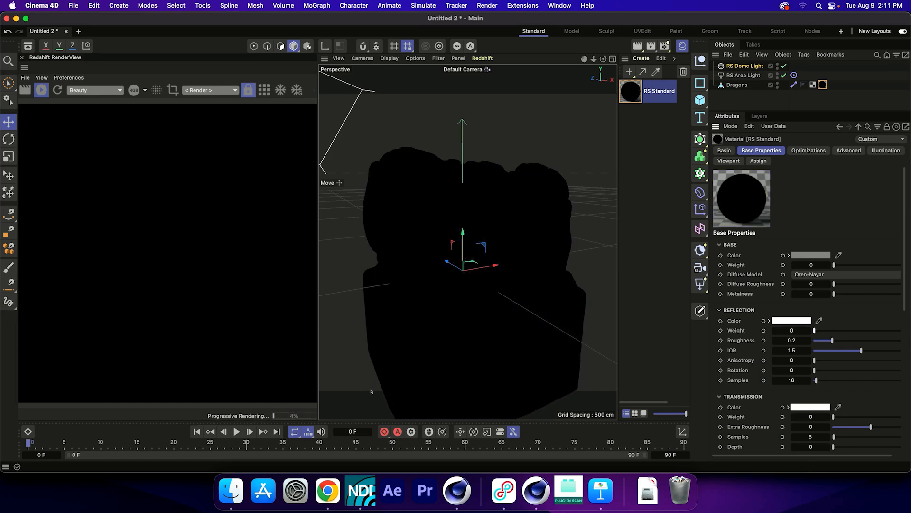
Expand the RS Standard material's Subsurface settings and raise the subsurface Weight to 1
scroll(810, 327, down, 10)
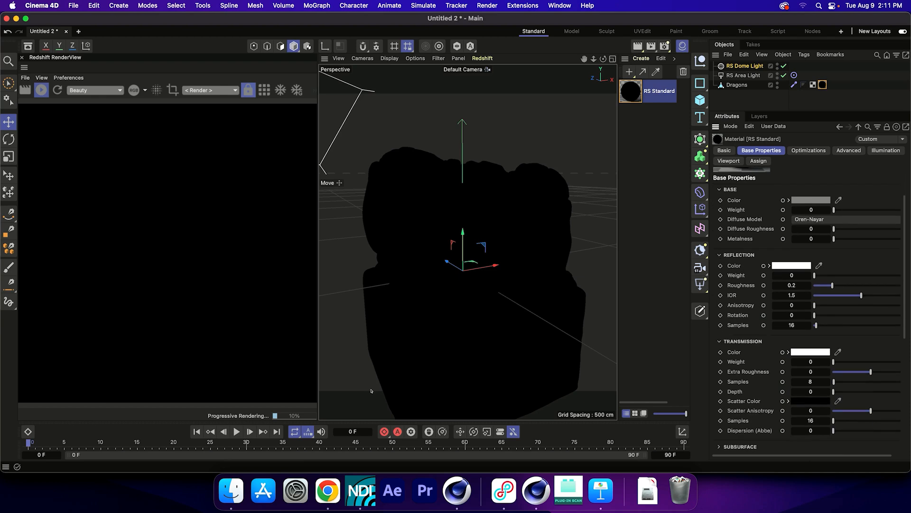
click(741, 284)
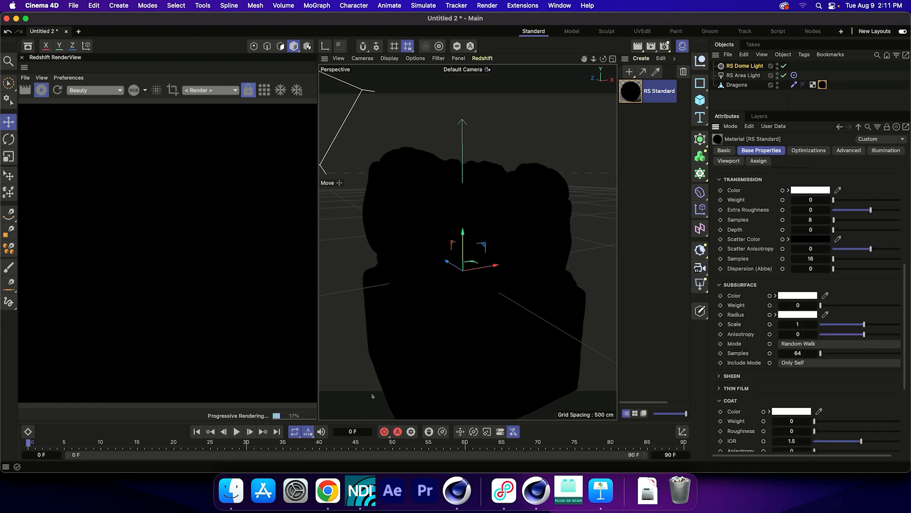
scroll(749, 258, down, 2)
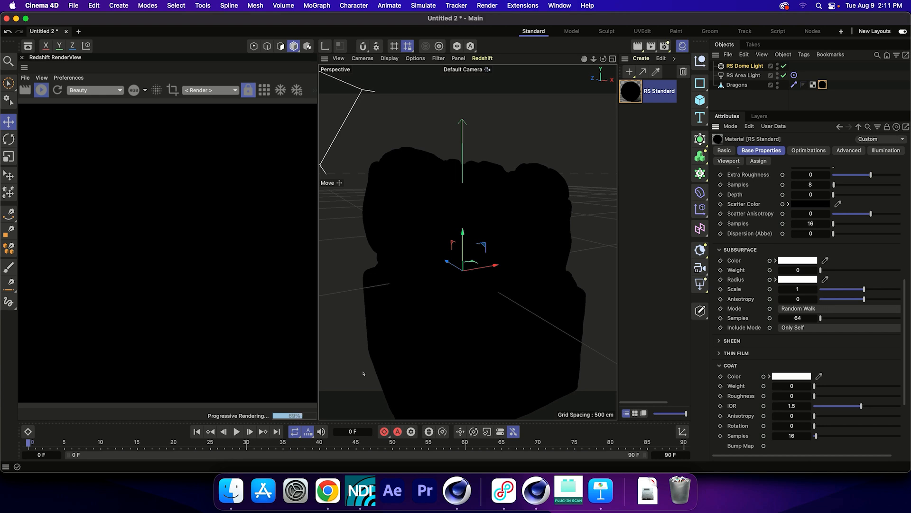
drag(822, 270, 900, 270)
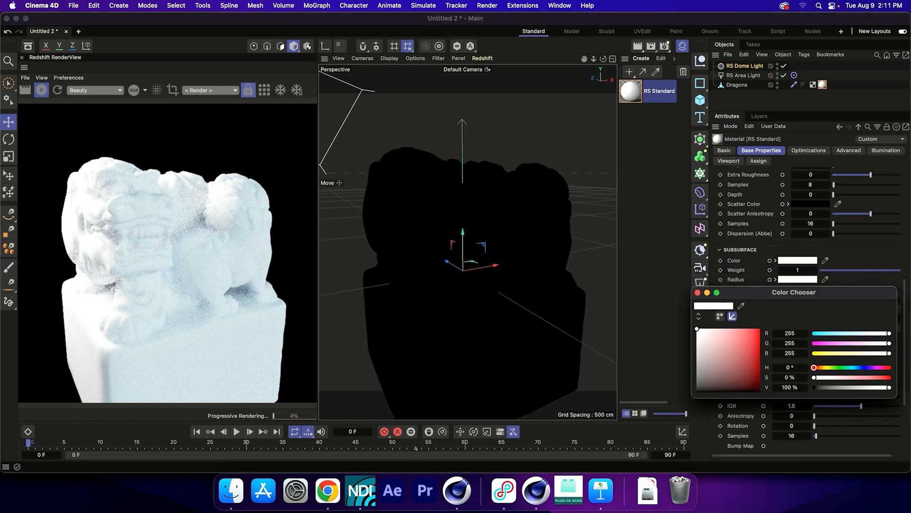
Set the subsurface color to a jade teal of about RGB 49, 174, 143 and close the color chooser
drag(829, 367, 848, 367)
click(749, 360)
drag(749, 361, 743, 348)
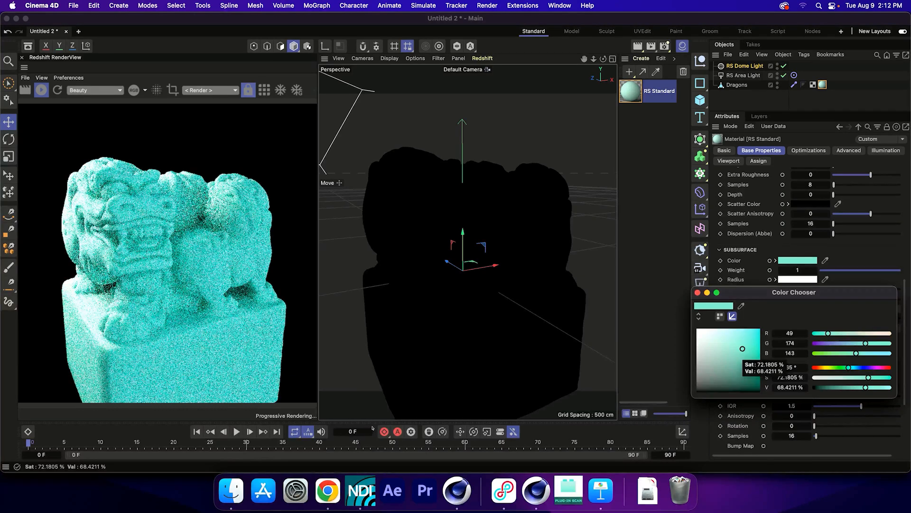
click(323, 391)
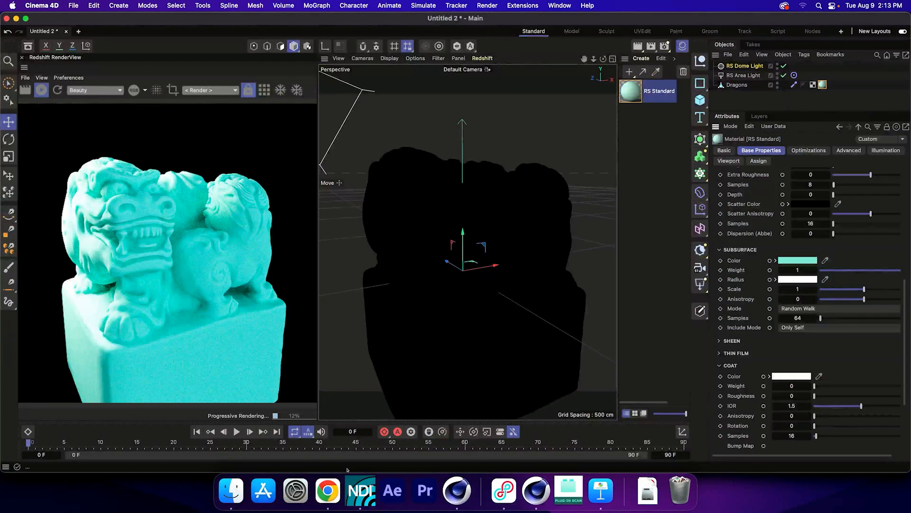
Bring up the RS Standard material's Subsurface settings again and set the subsurface Scale to 10
click(683, 431)
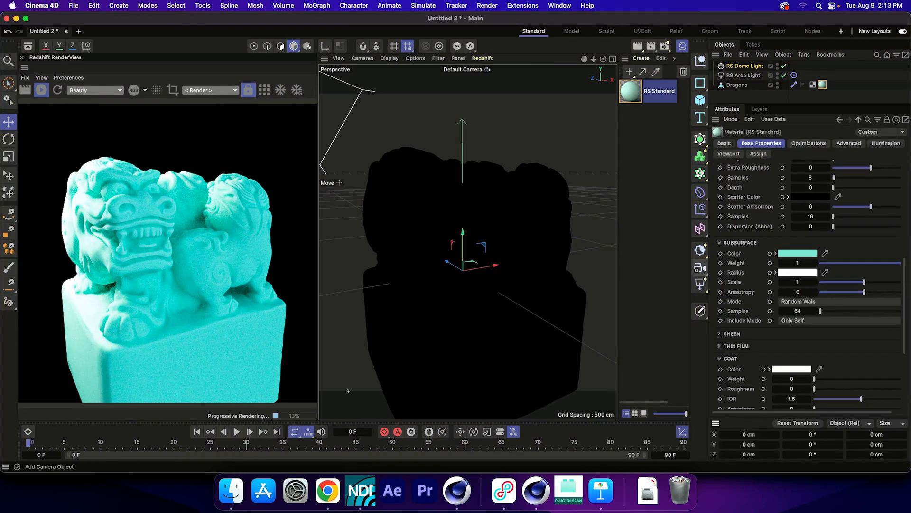
click(368, 297)
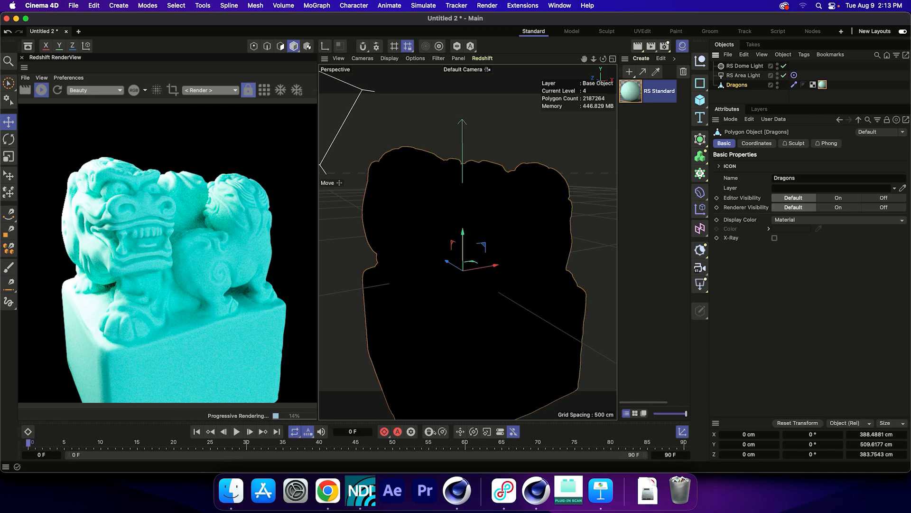
click(632, 91)
scroll(807, 284, down, 8)
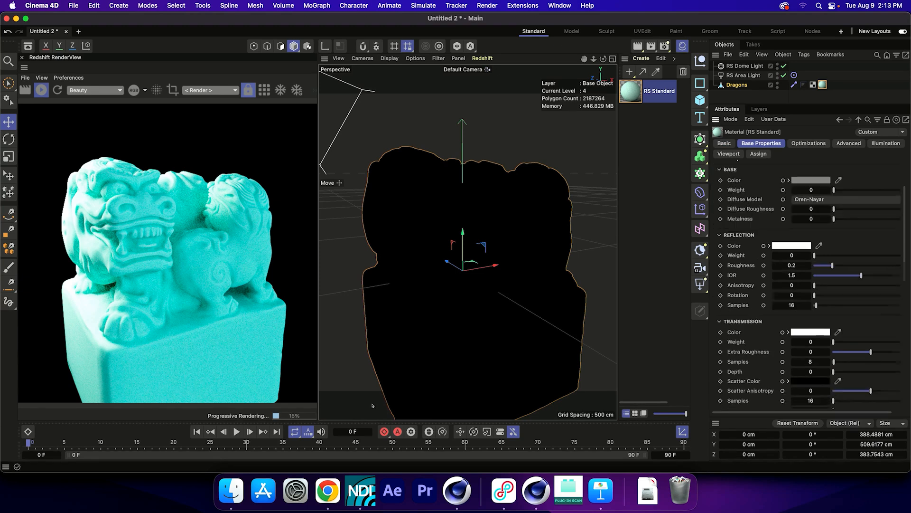
scroll(807, 285, down, 2)
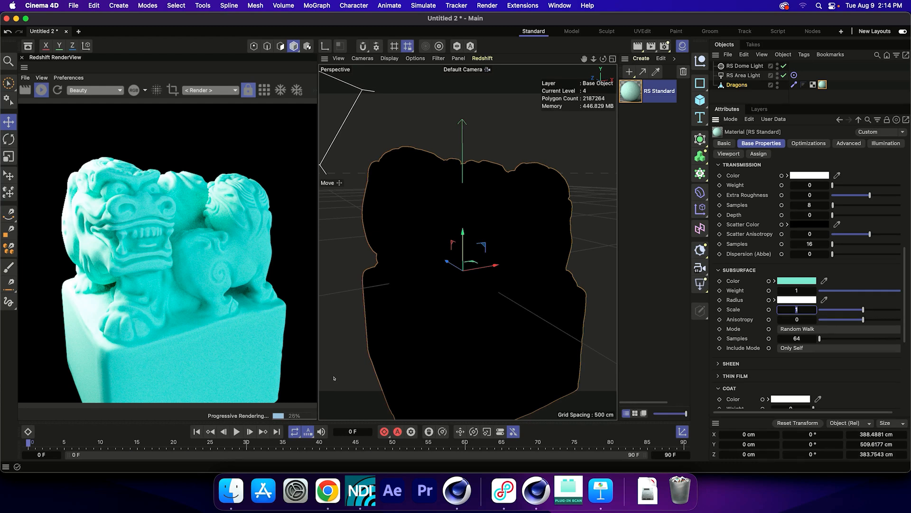
text(0)
key(Return)
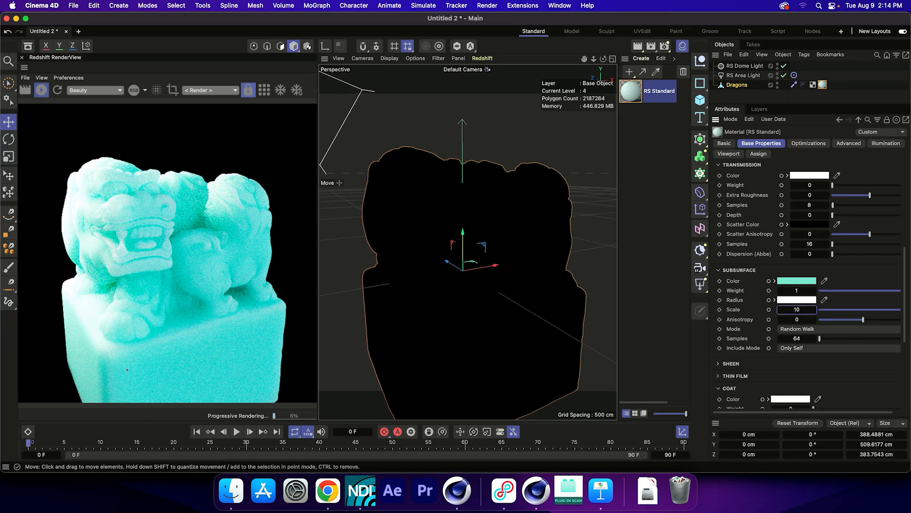
Try a subsurface Scale of 30 on the dragon's material and set it back to 10
double_click(798, 309)
text(30)
key(Return)
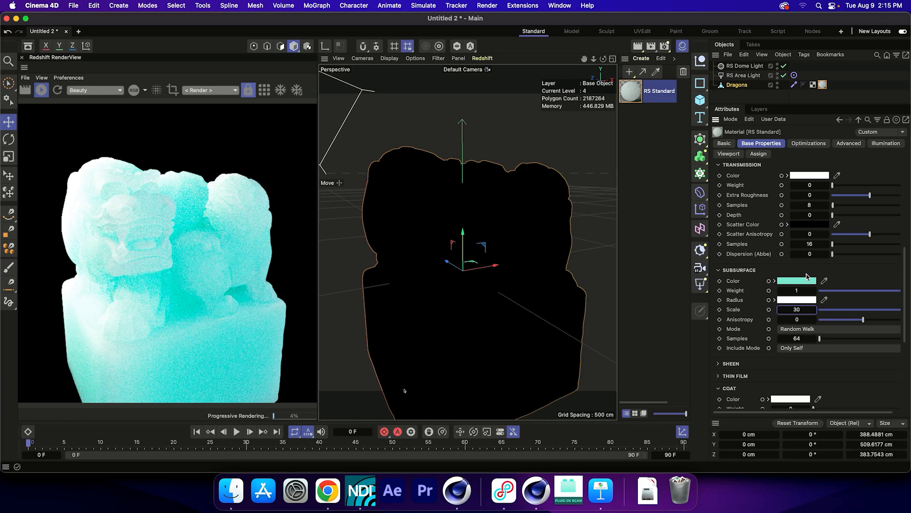
double_click(806, 309)
text(10)
key(Return)
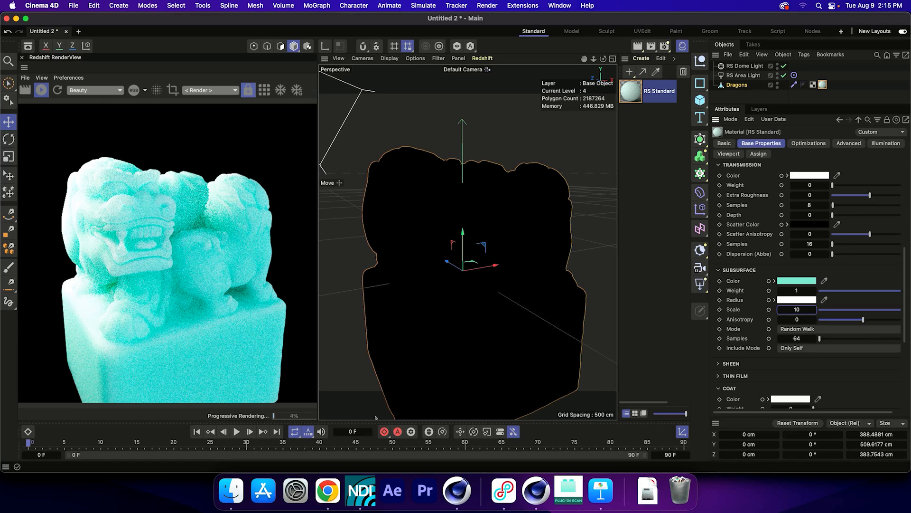
Try Ray-Traced Diffusion as the subsurface Mode and switch back to Random Walk
click(829, 328)
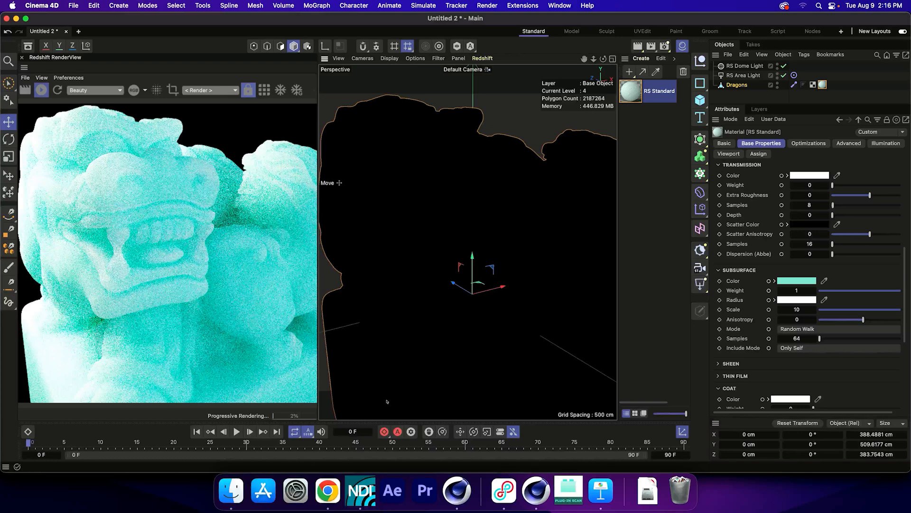
click(802, 329)
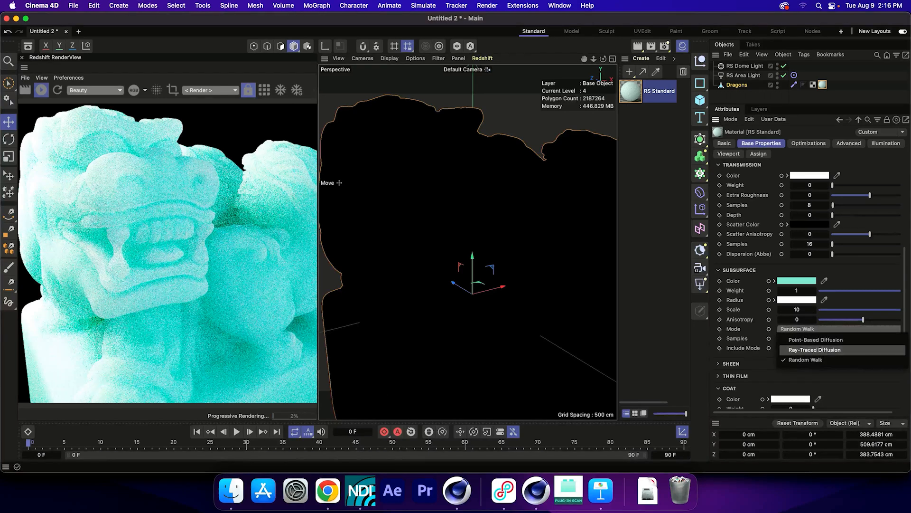
click(814, 350)
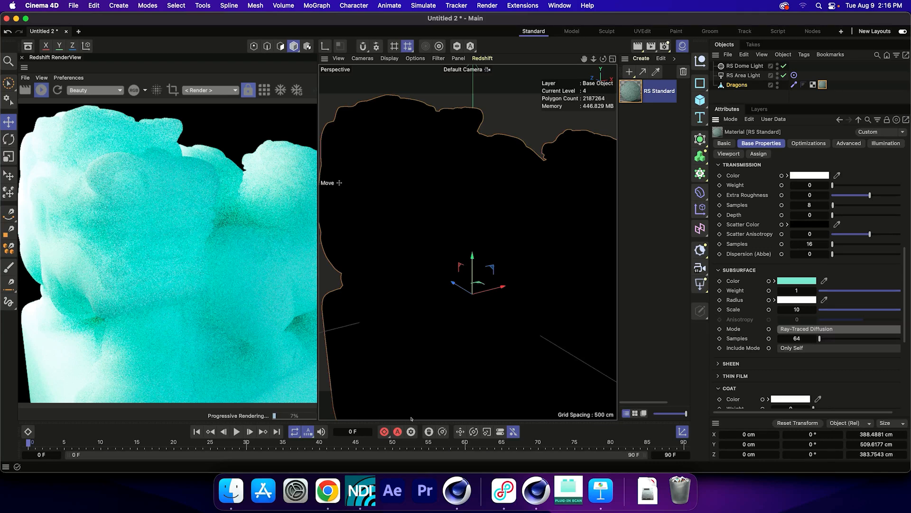
click(818, 329)
click(807, 359)
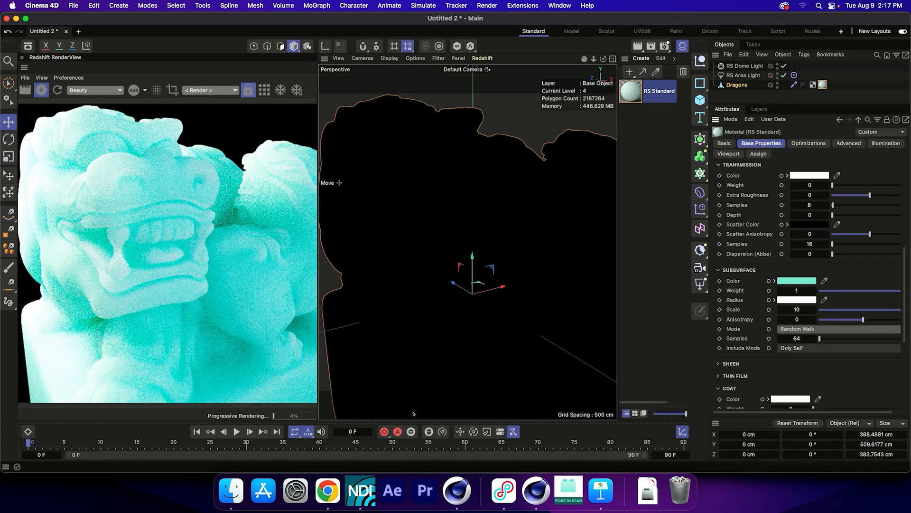
Try a subsurface Anisotropy of -0.8 and view the whole sculpture in the render
key(Tab)
text(-0)
text(.8)
key(Return)
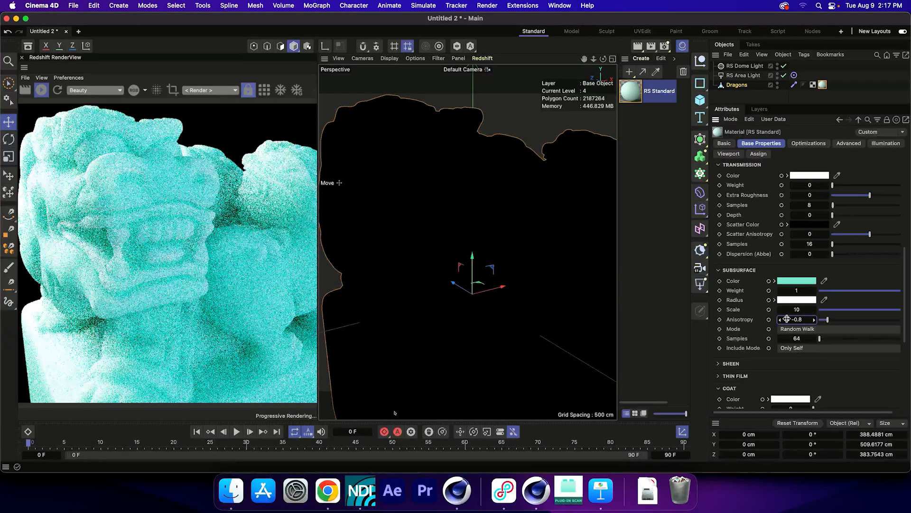
scroll(561, 265, down, 5)
alt+drag(561, 264, 514, 250)
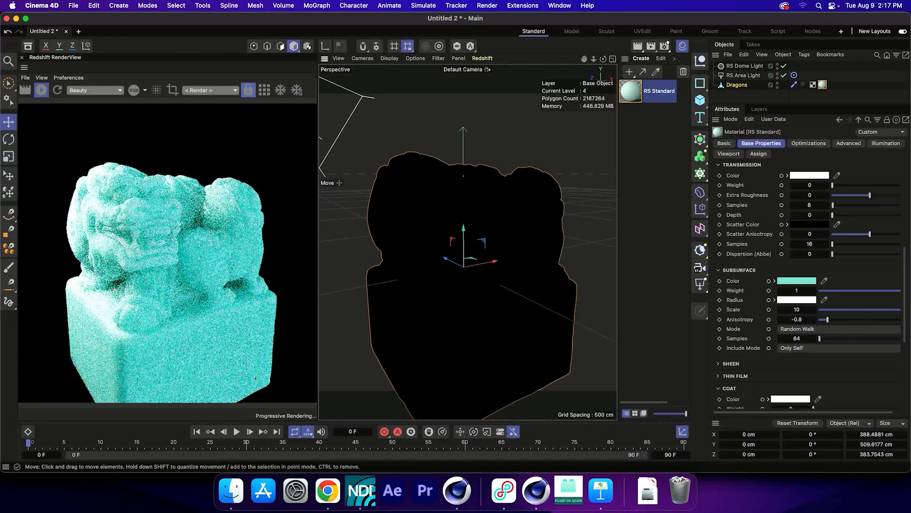
Try a subsurface Anisotropy of 0.8 and reset it to 0
double_click(798, 320)
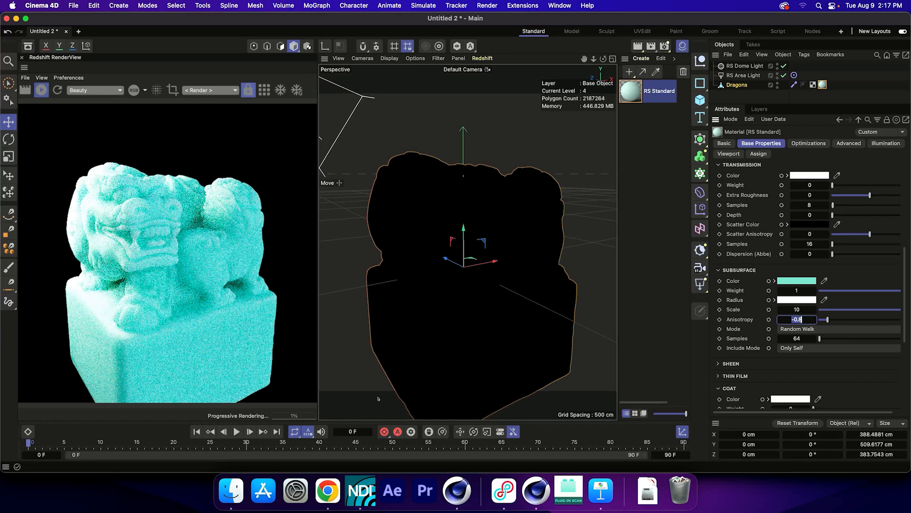
text(.8)
key(Return)
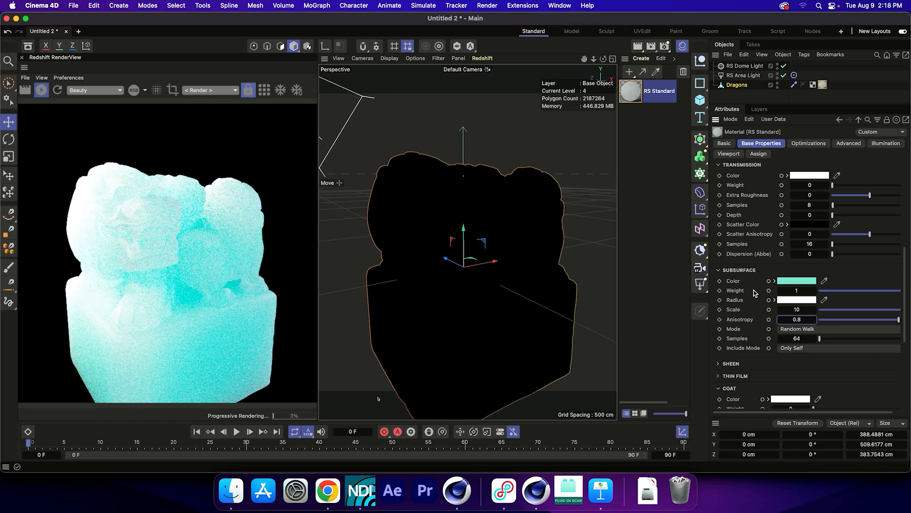
double_click(800, 319)
text(0)
key(Return)
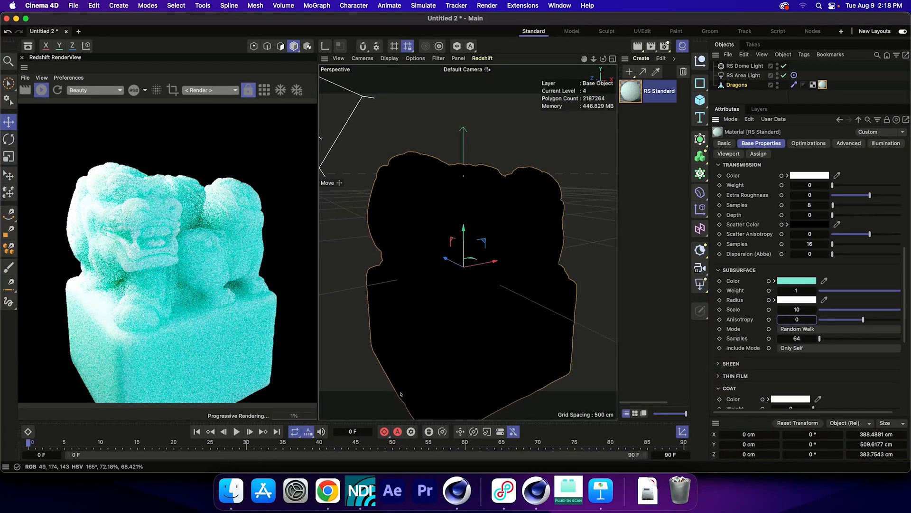
Change the subsurface Color to pure white, RGB 255, 255, 255
click(799, 281)
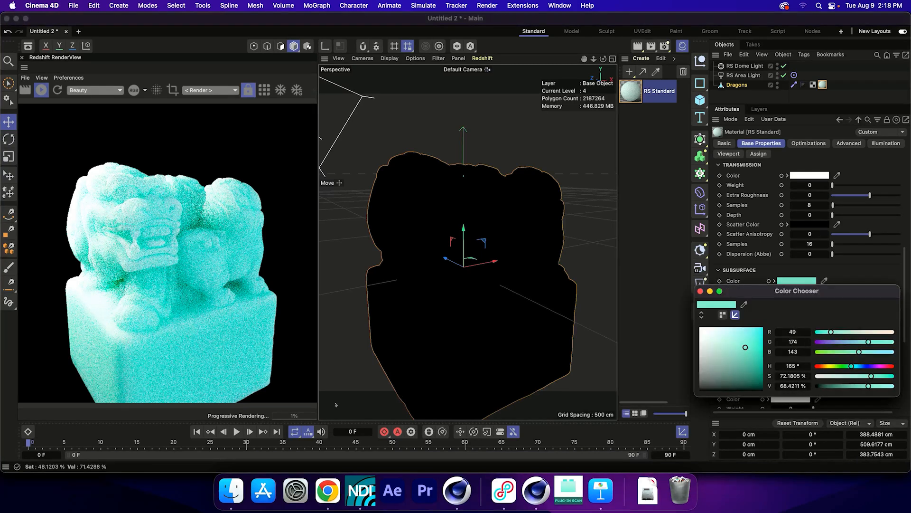
drag(730, 345, 699, 328)
click(701, 291)
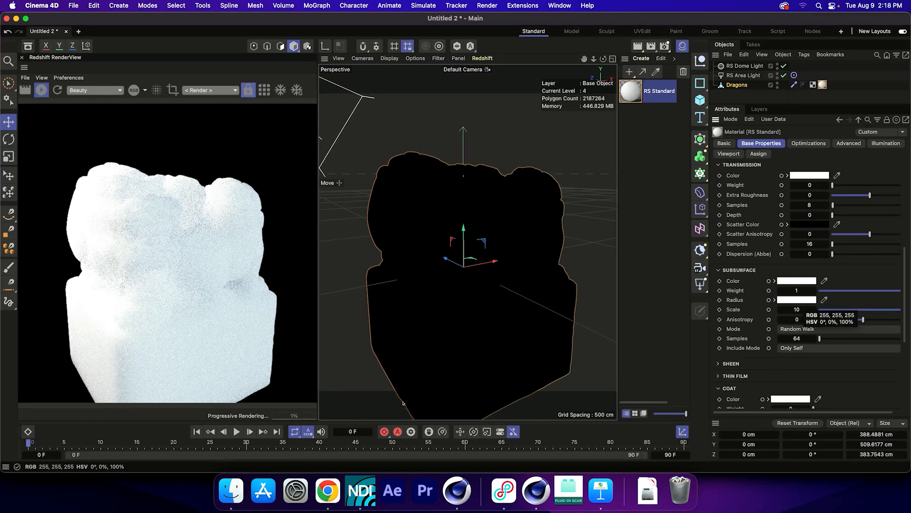
Set the subsurface Radius color to a saturated blue of RGB 0, 127, 255 and close the color chooser
click(802, 300)
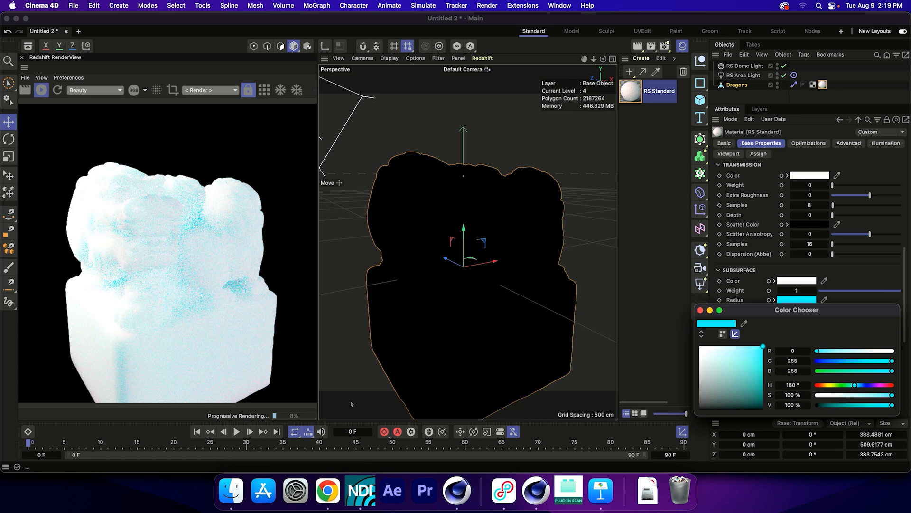
drag(755, 310, 555, 247)
click(594, 298)
click(598, 298)
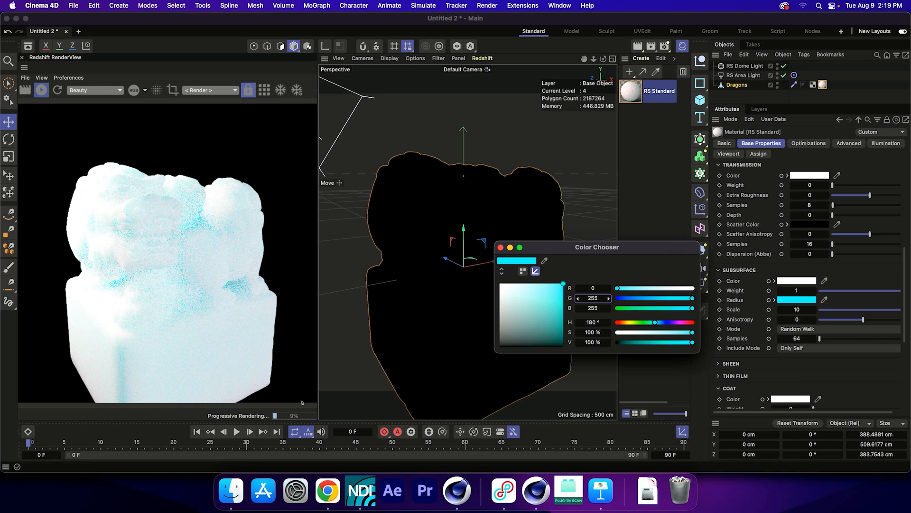
text(/2)
key(Return)
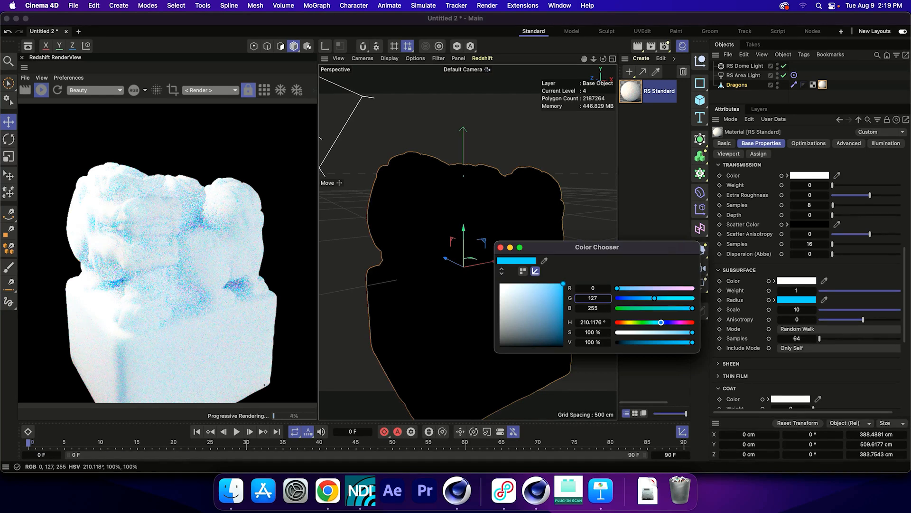
click(501, 247)
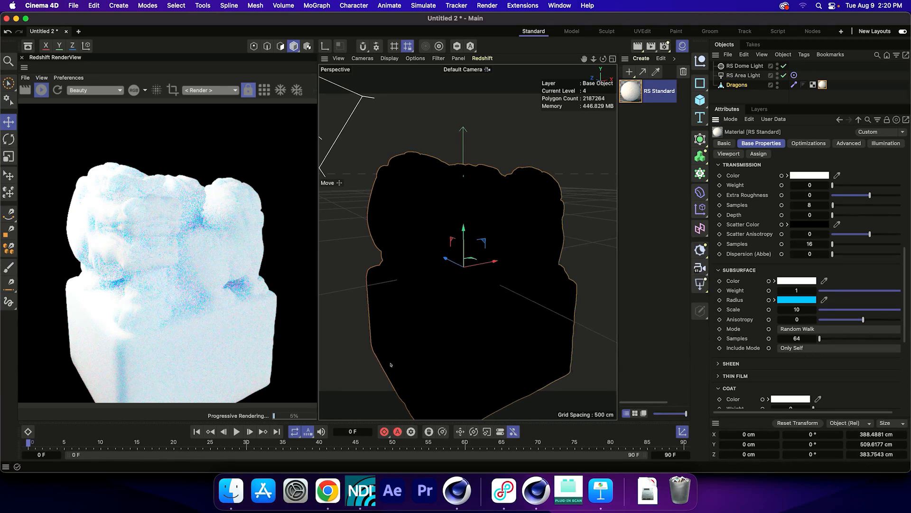
Change the subsurface Color to a blue of about RGB 46, 70, 255
click(797, 281)
drag(892, 331, 830, 331)
click(838, 342)
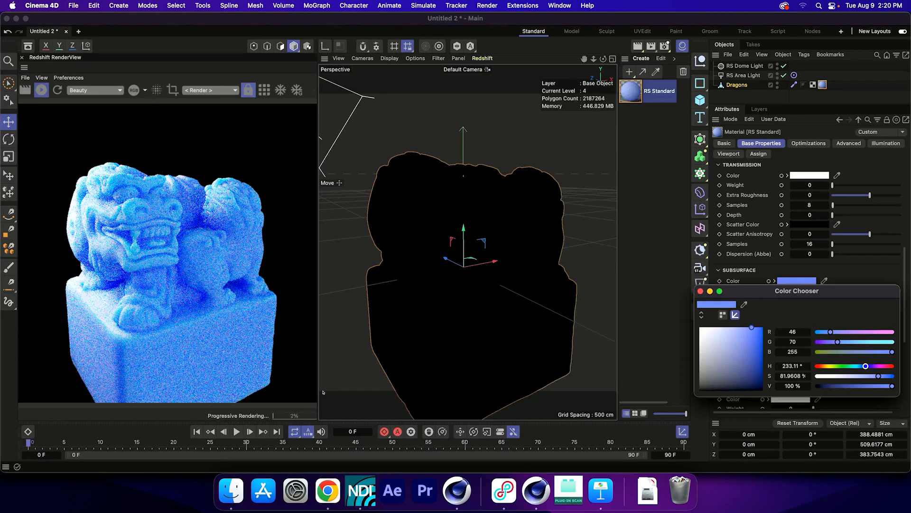
click(700, 290)
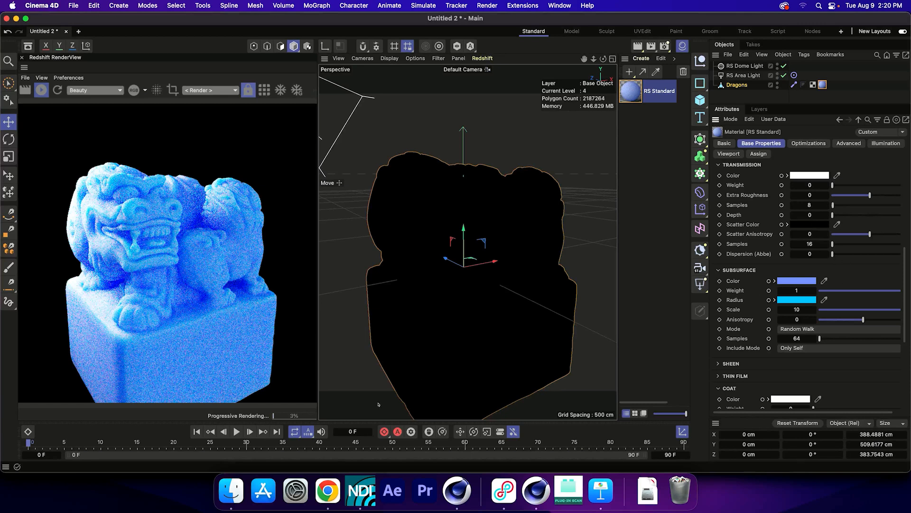
Raise the RS Standard material's reflection Weight to 1 and its Roughness to 0.44
scroll(815, 223, up, 1)
scroll(815, 285, up, 3)
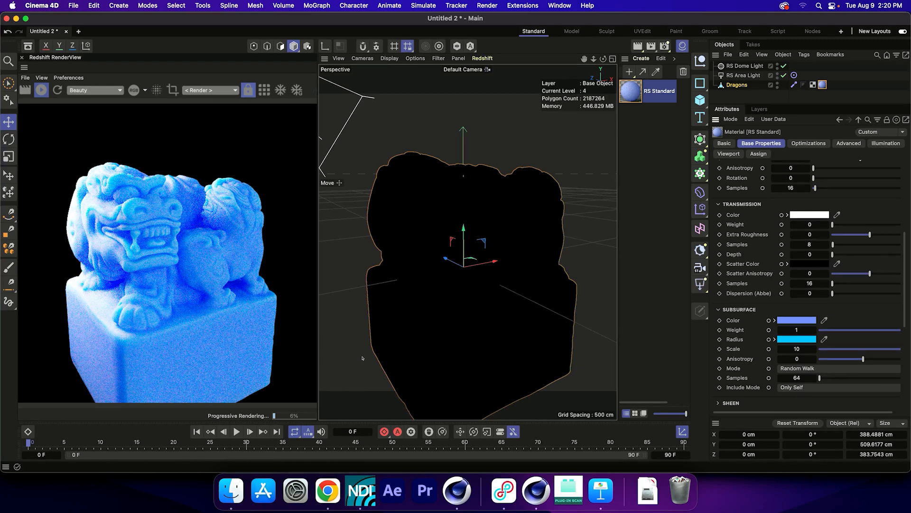
scroll(760, 262, up, 5)
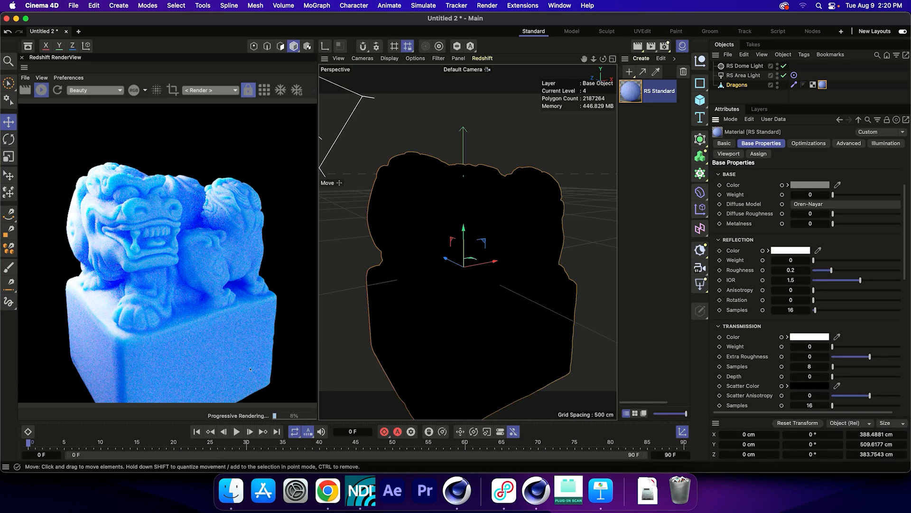
key(super+z)
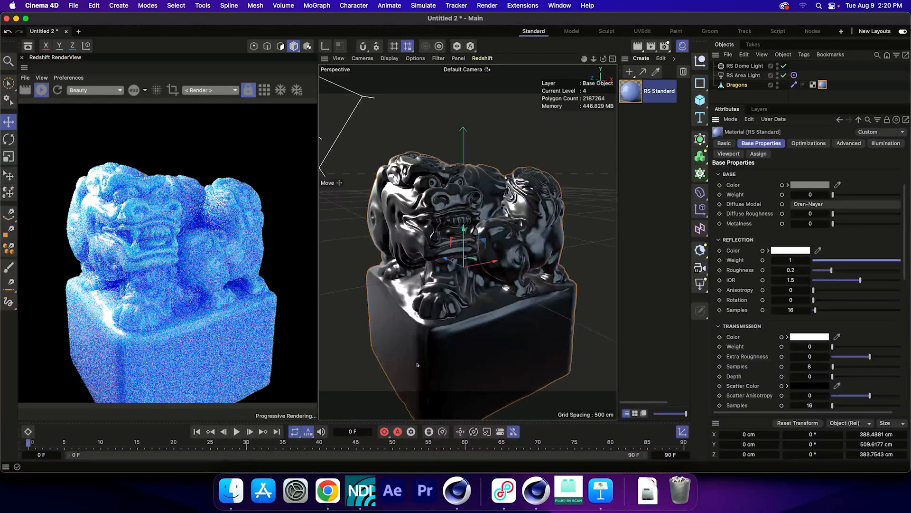
key(super+z)
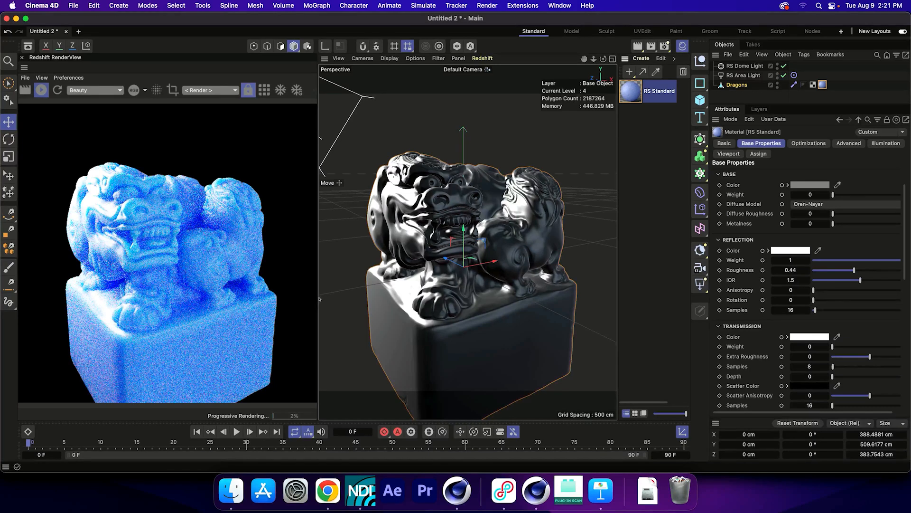
Stop the live render and look over the RS Standard material's node graph, closing the Node Editor when done
click(41, 90)
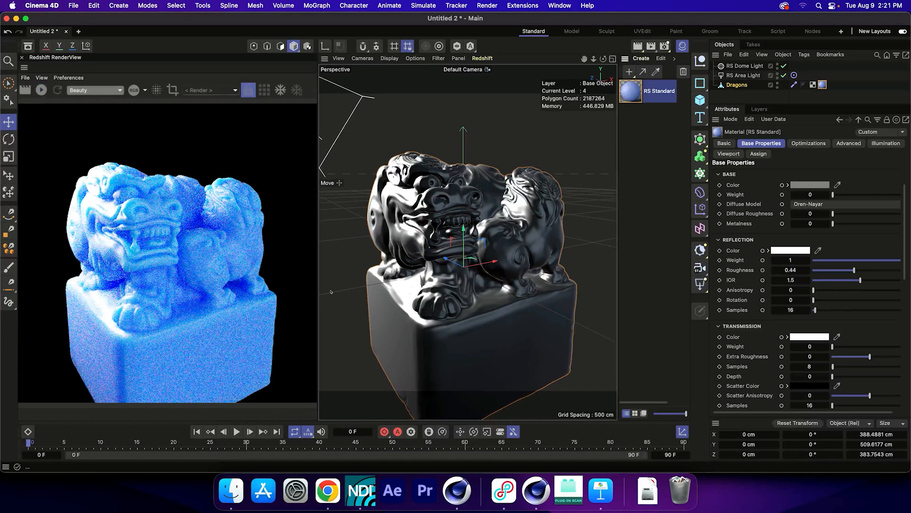
double_click(631, 91)
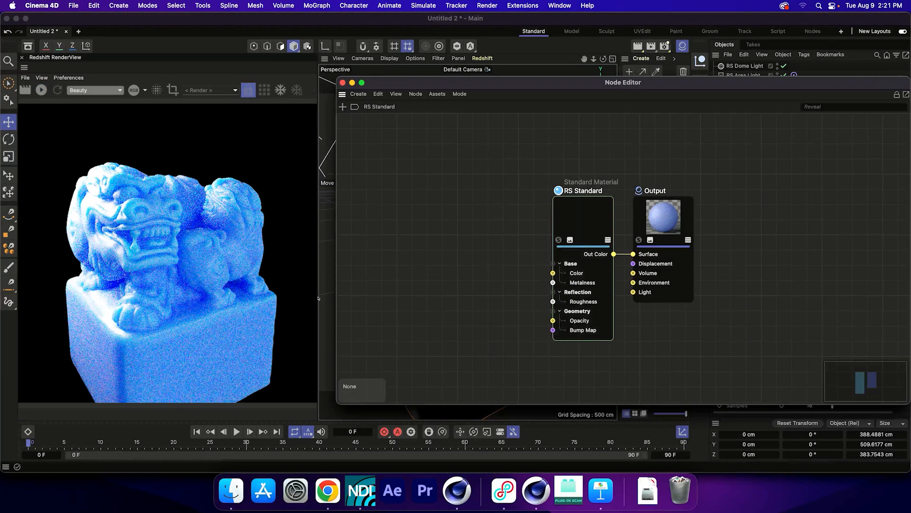
drag(629, 82, 545, 77)
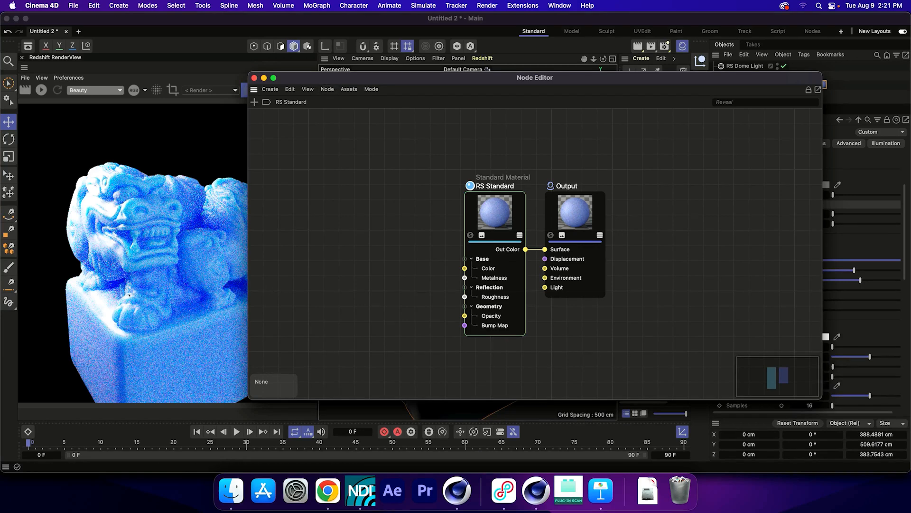
click(255, 77)
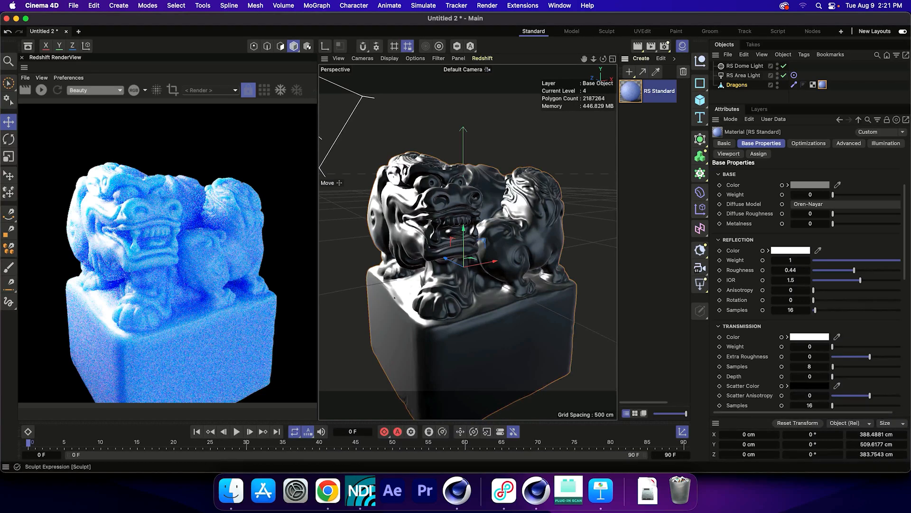
Hide the Dragons object in both viewport and render, and add a plane and a cube primitive to the scene
alt+click(778, 85)
alt+click(777, 85)
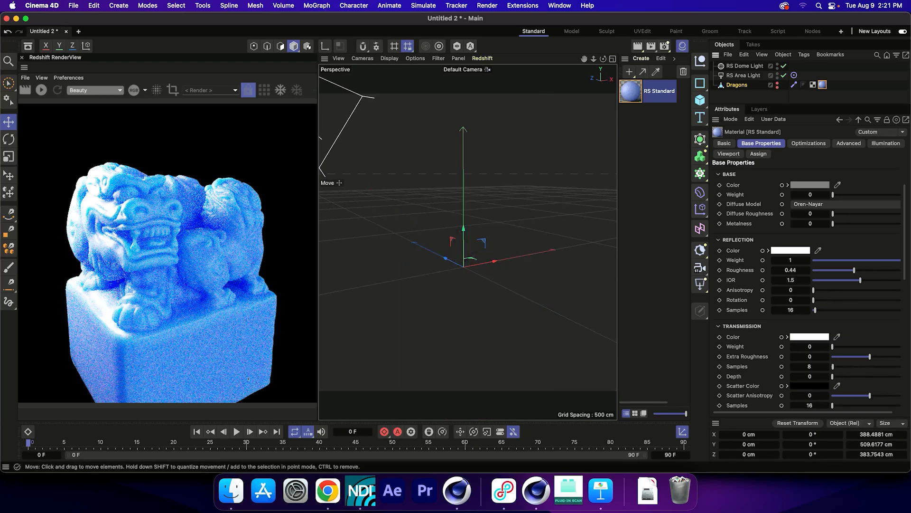
drag(700, 100, 736, 133)
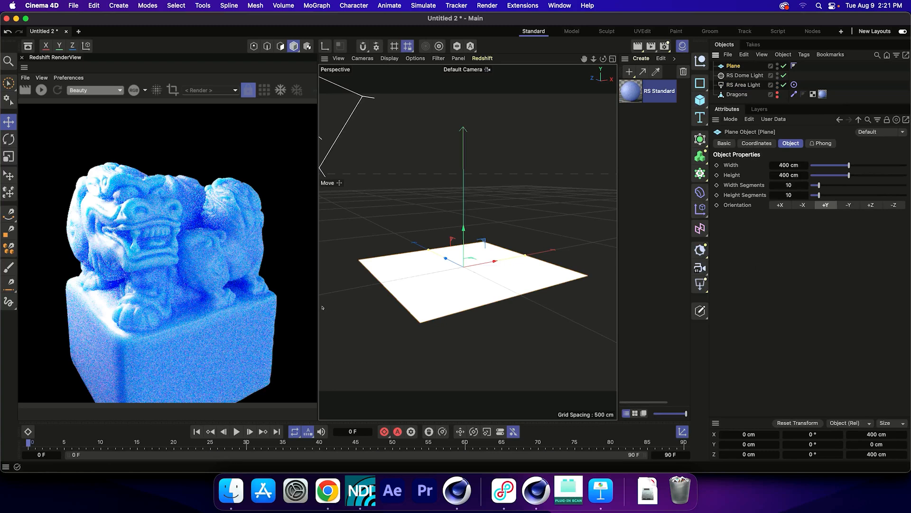
drag(700, 100, 738, 114)
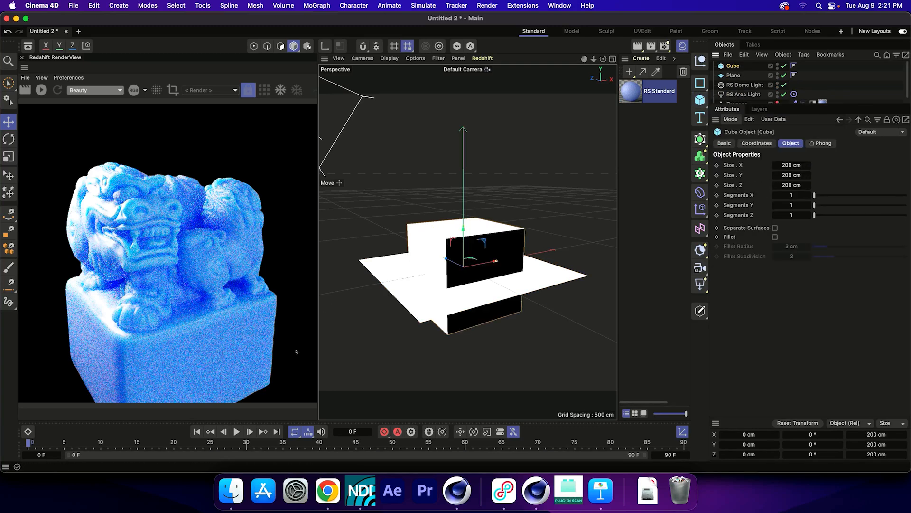
Resize the cube to 50 x 50 x 2 cm and raise it to 25 cm in Y so it stands on the plane
key(Tab)
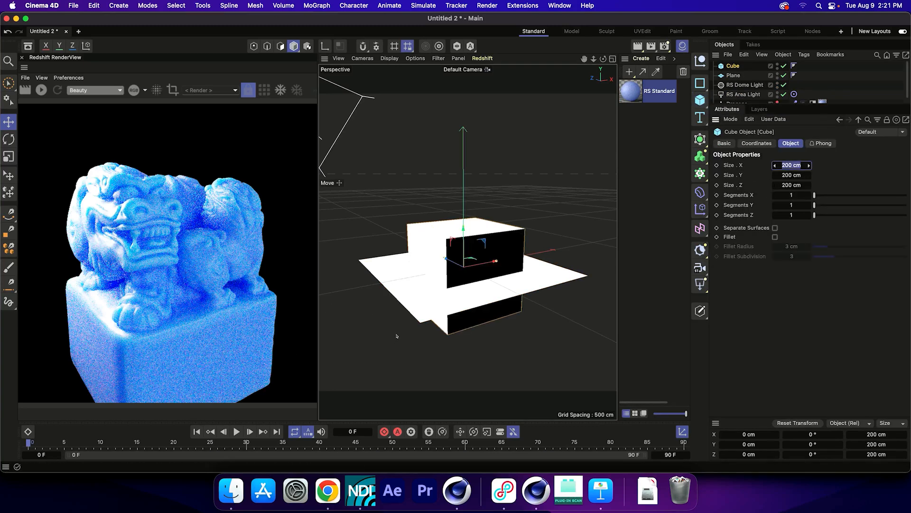
text(50)
key(Tab)
text(50)
key(Tab)
text(2)
key(Return)
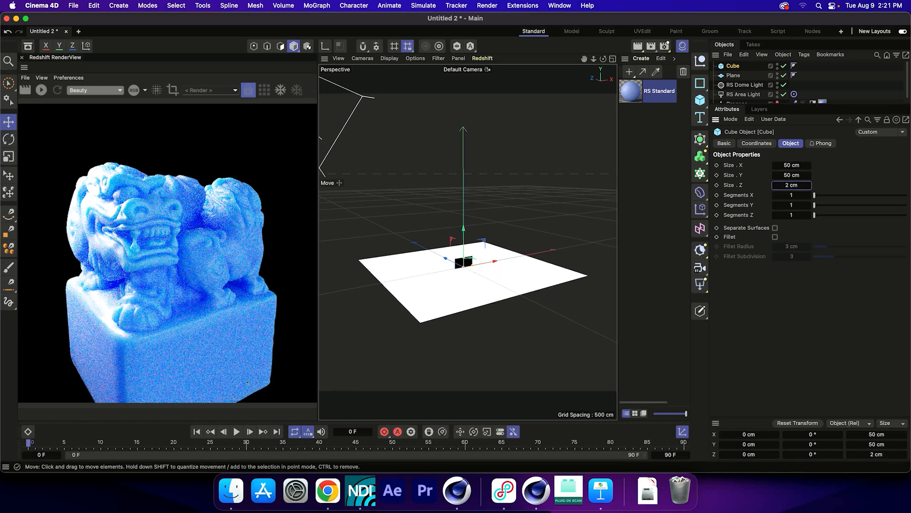
key(s)
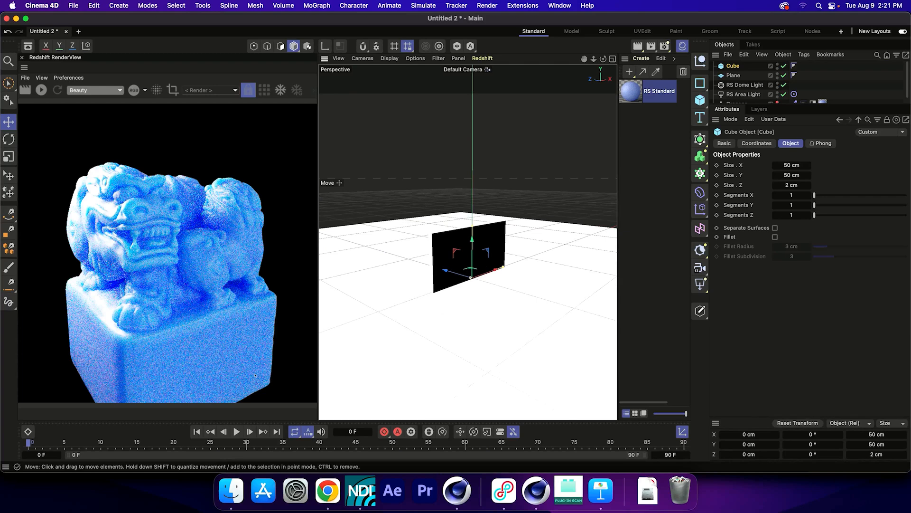
drag(474, 240, 476, 185)
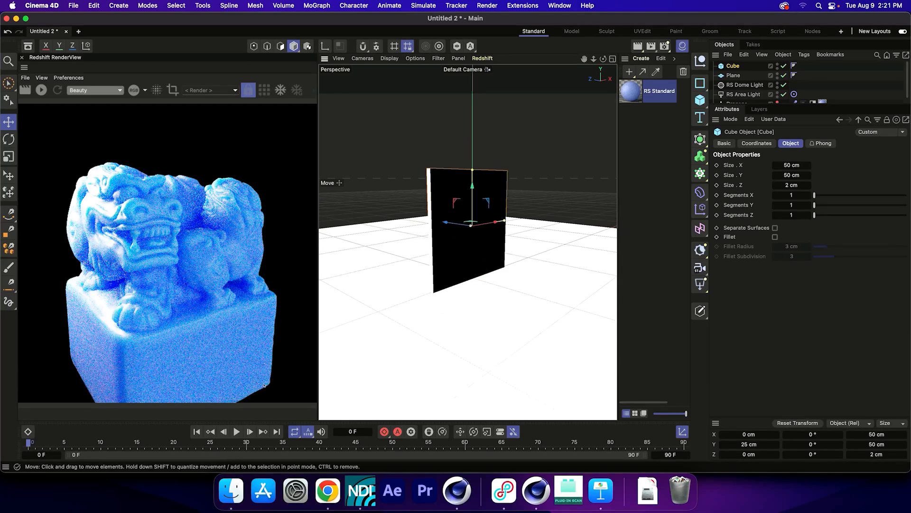
Target the RS Area Light at the Cube and reposition the light to about X -10, Y 194, Z 264 cm
click(748, 94)
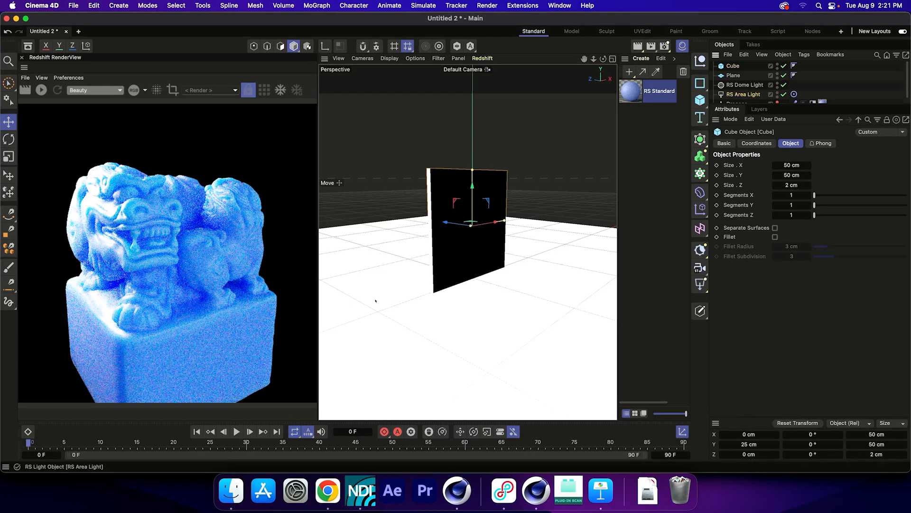
click(794, 94)
drag(734, 66, 800, 164)
click(613, 59)
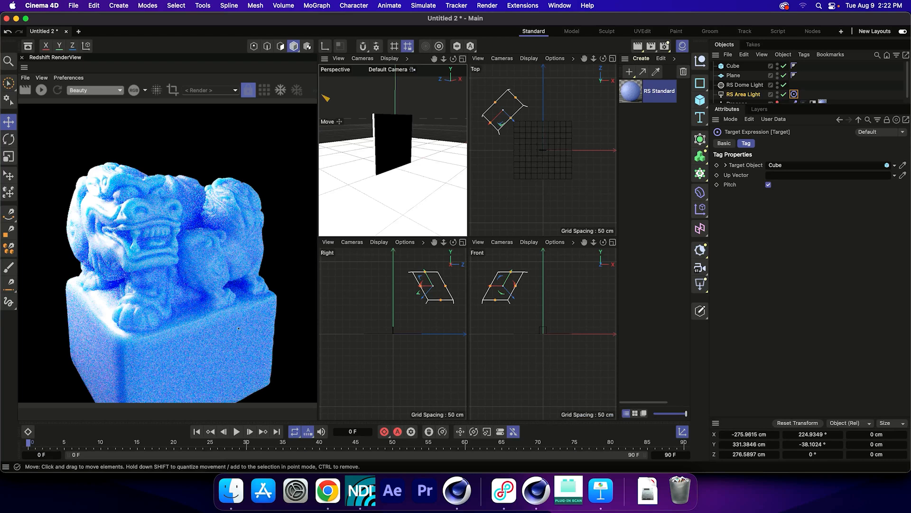
mouse_move(497, 116)
mouse_down()
mouse_move(524, 89)
mouse_move(545, 120)
mouse_up()
drag(518, 116, 524, 114)
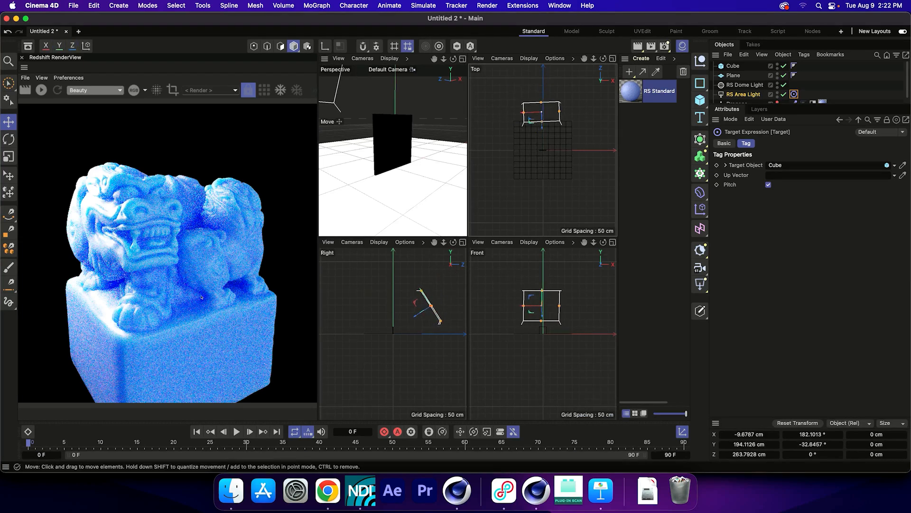
Start the live render and frame the thin upright cube in the perspective view
click(42, 89)
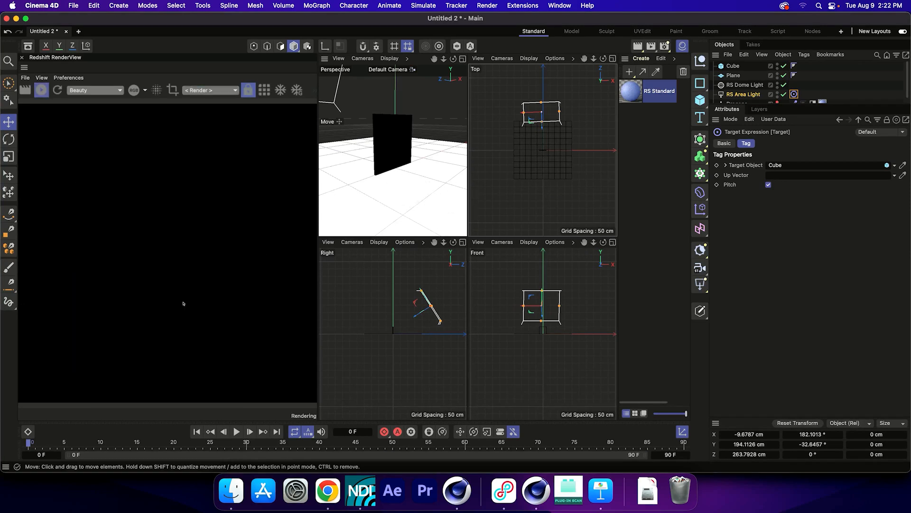
click(462, 58)
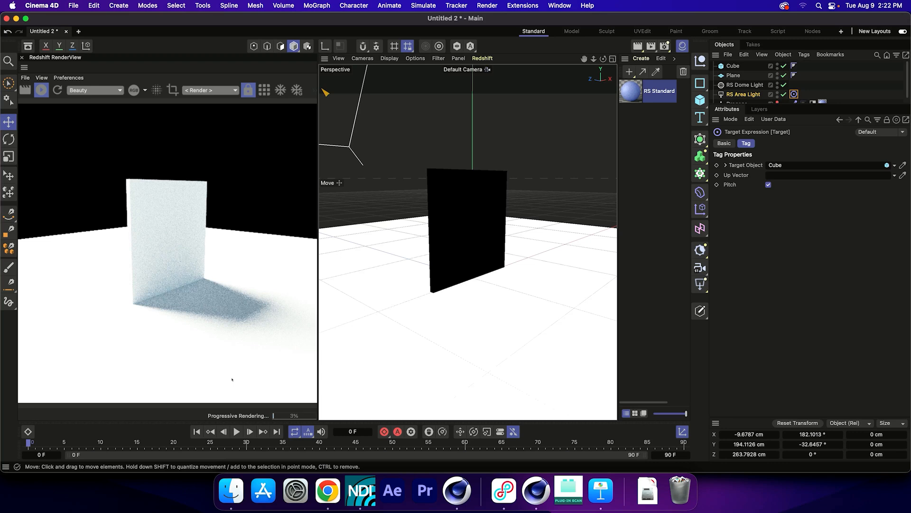
alt+drag(464, 246, 463, 250)
alt+middle_drag(468, 242, 447, 242)
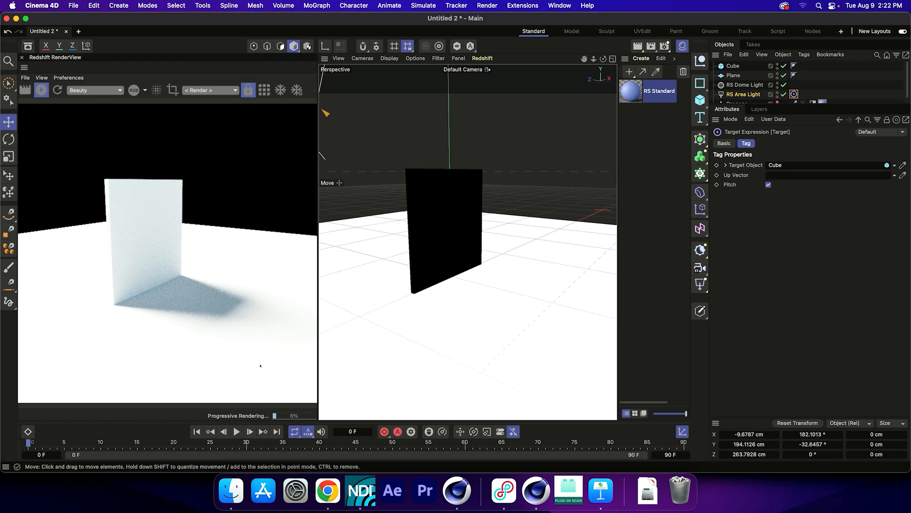
Create a new Redshift Standard material and apply it to the cube
click(642, 58)
mouse_move(663, 105)
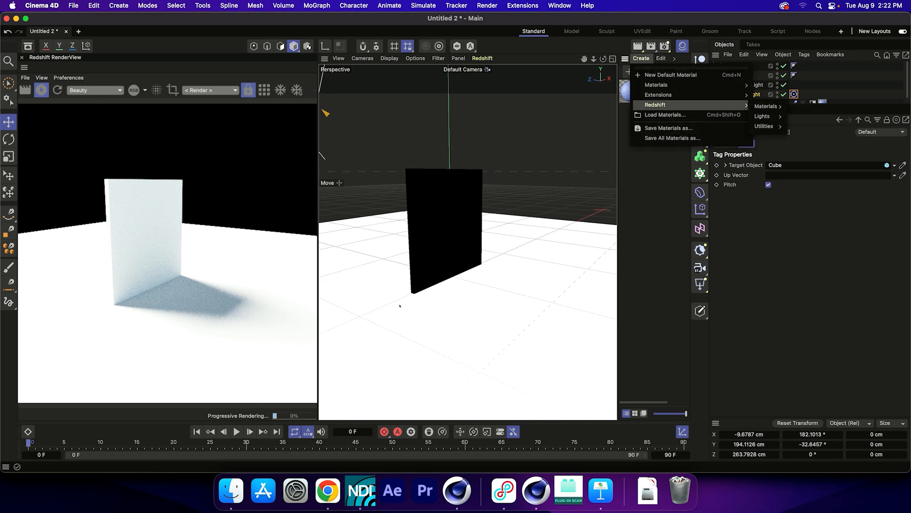
mouse_move(767, 106)
click(807, 227)
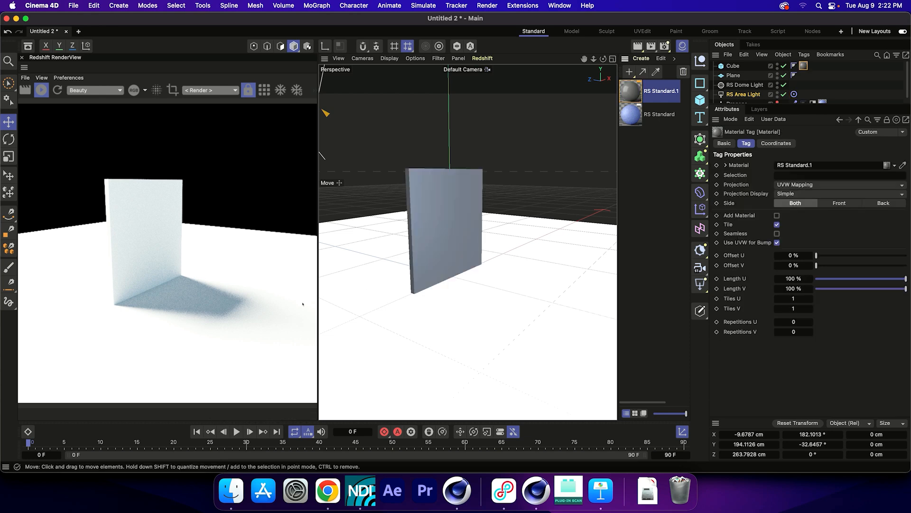
Lower both the base Weight and the reflection Weight of the cube's material to 0
click(631, 91)
drag(860, 258, 834, 258)
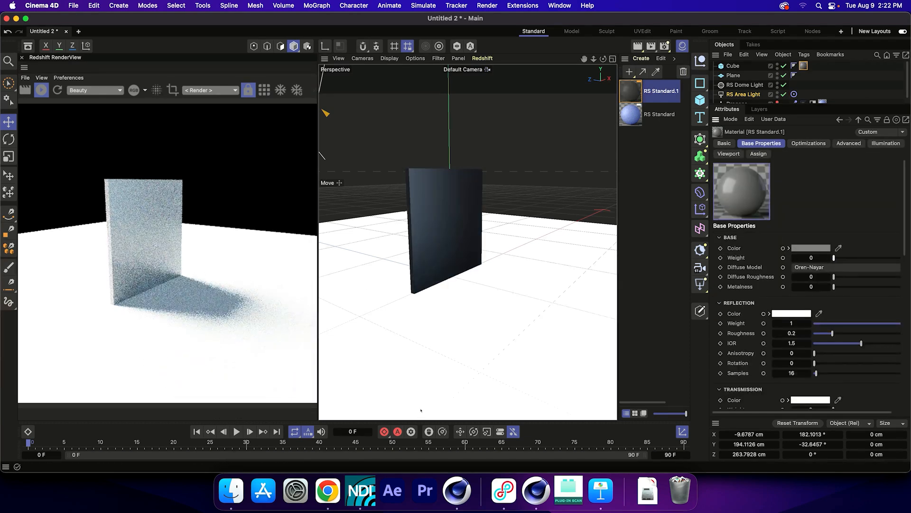
drag(837, 324, 791, 318)
Raise the cube material's subsurface Weight to 1 and set its subsurface Color to a red of RGB 217, 52, 52
scroll(807, 285, down, 15)
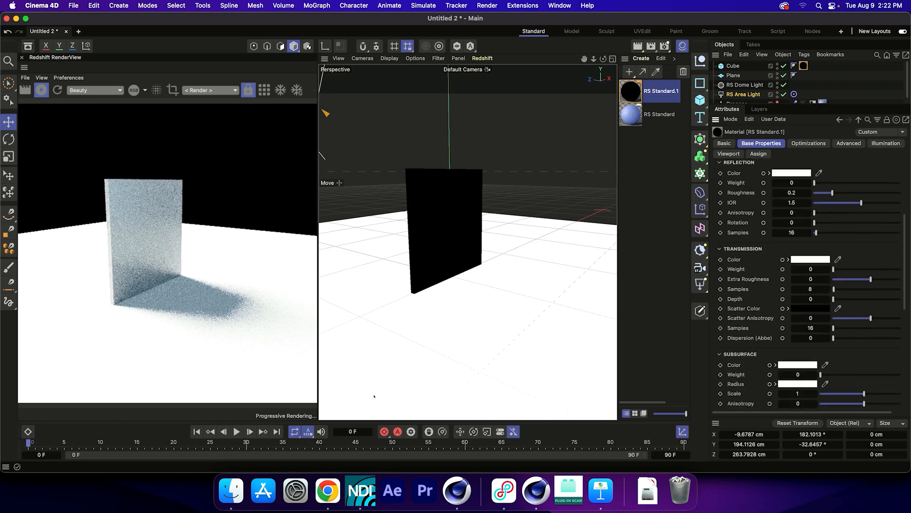
drag(822, 209, 907, 208)
click(811, 199)
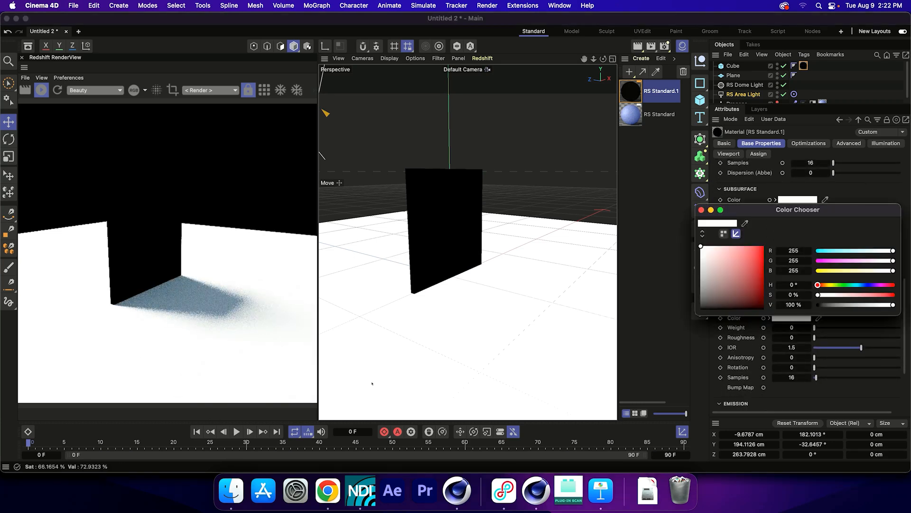
click(745, 257)
click(749, 256)
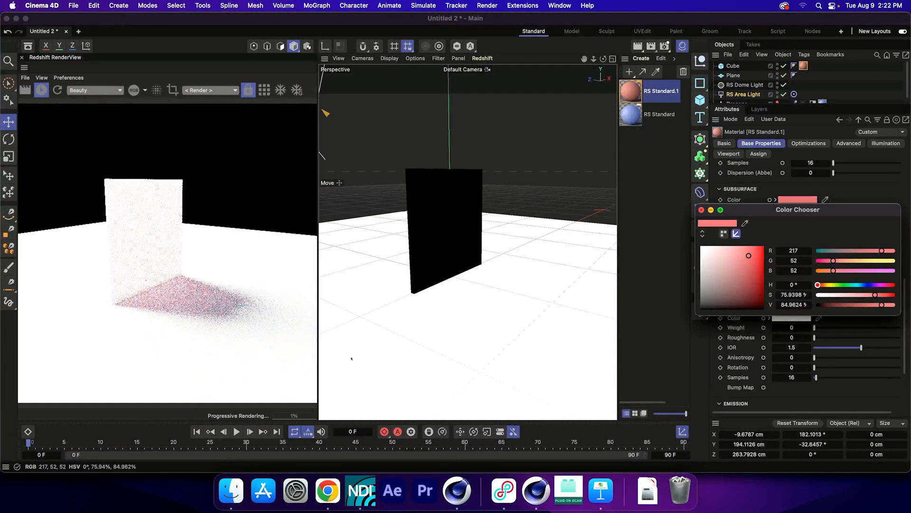
click(359, 370)
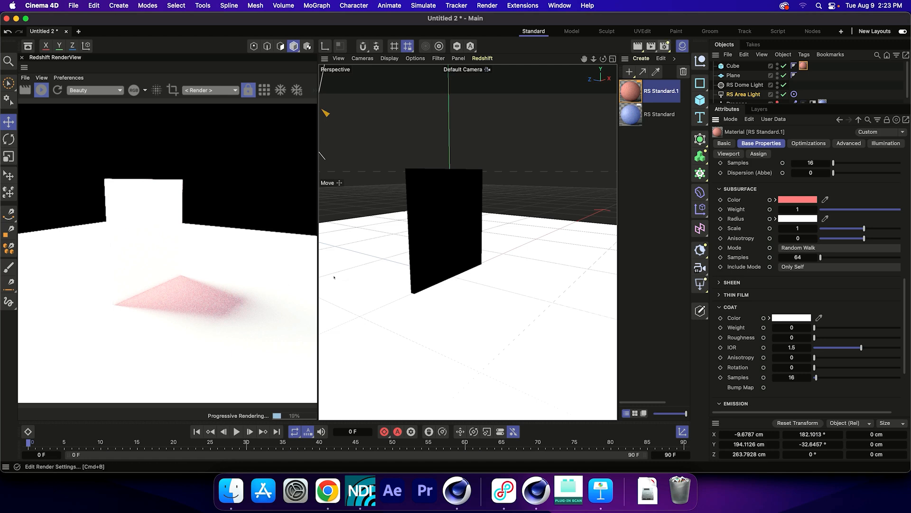
Open Redshift's advanced System render settings and expand the Legacy options to examine them
click(666, 44)
drag(673, 38, 586, 42)
click(539, 108)
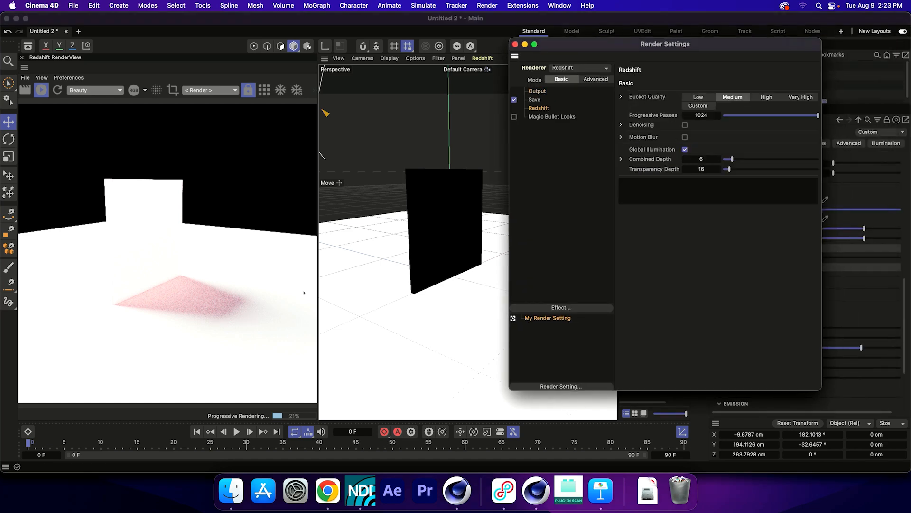
click(595, 79)
click(698, 91)
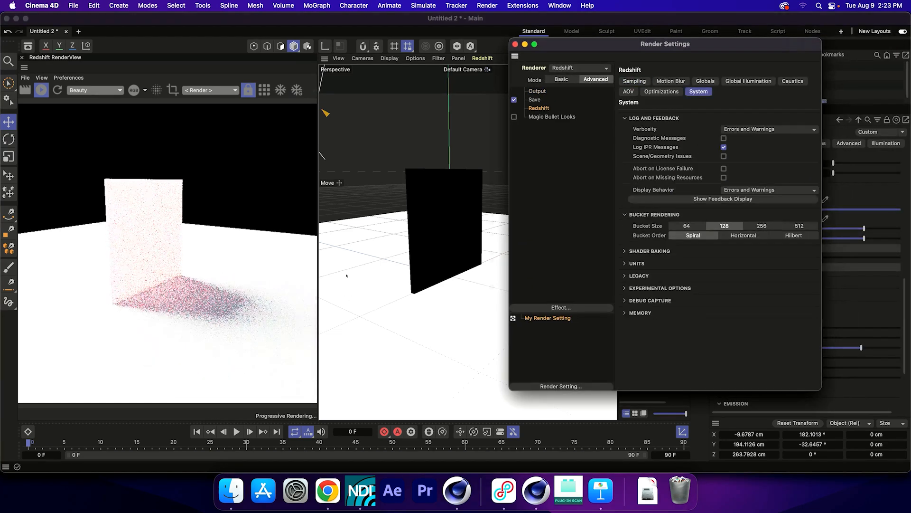
drag(692, 43, 591, 27)
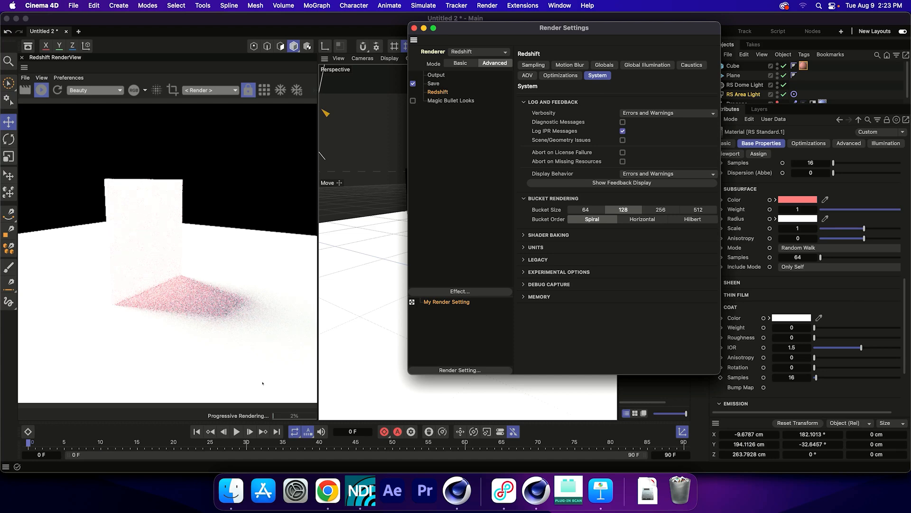
click(525, 259)
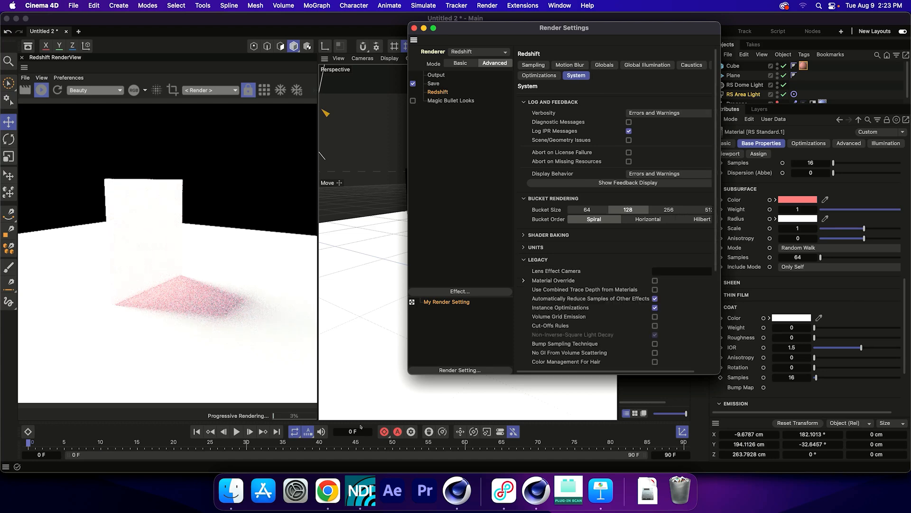
scroll(617, 285, down, 5)
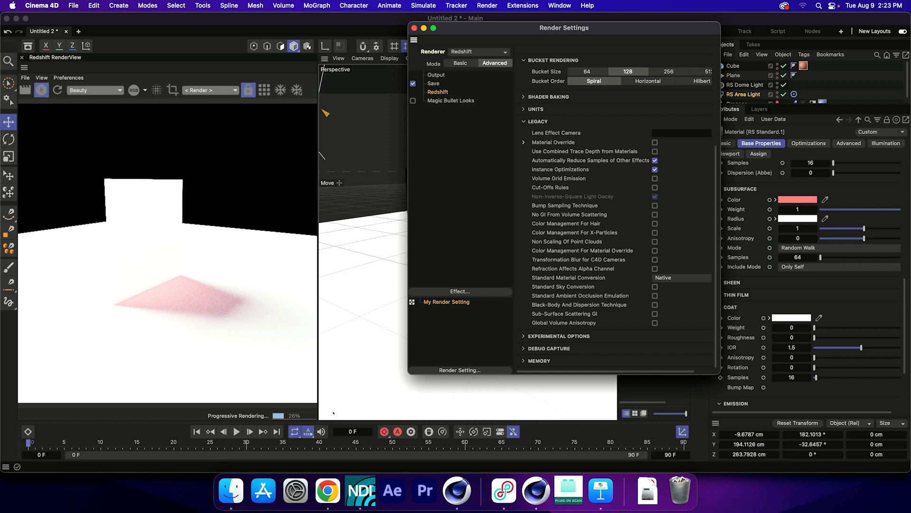
Try Sub-Surface Scattering GI in the live render, switch it off again and close the render settings
click(655, 314)
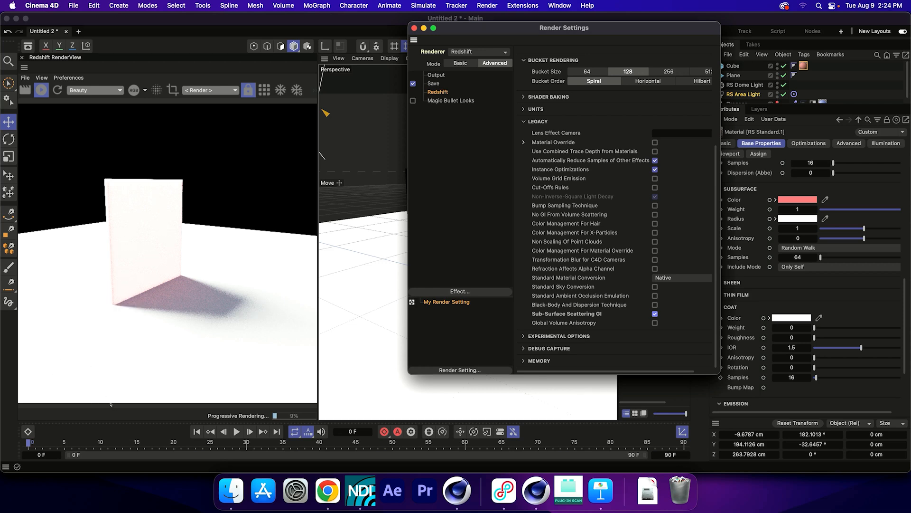
click(655, 314)
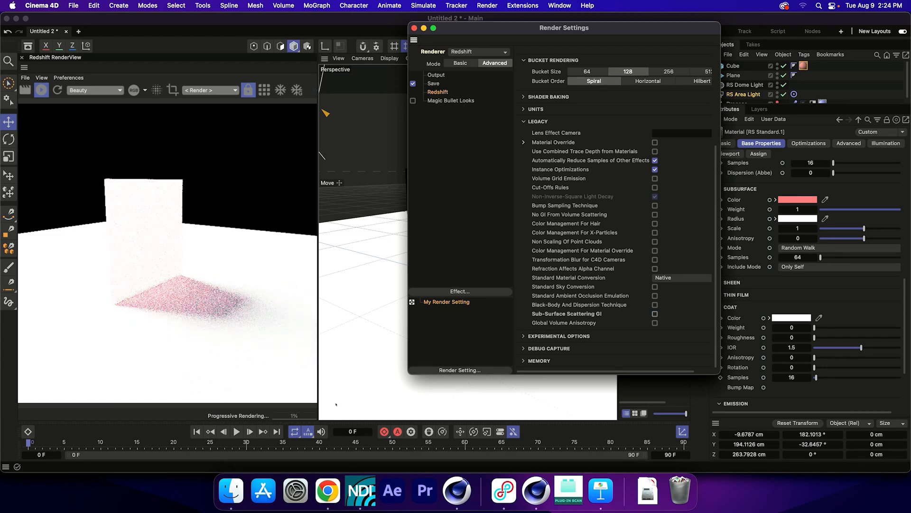
click(210, 268)
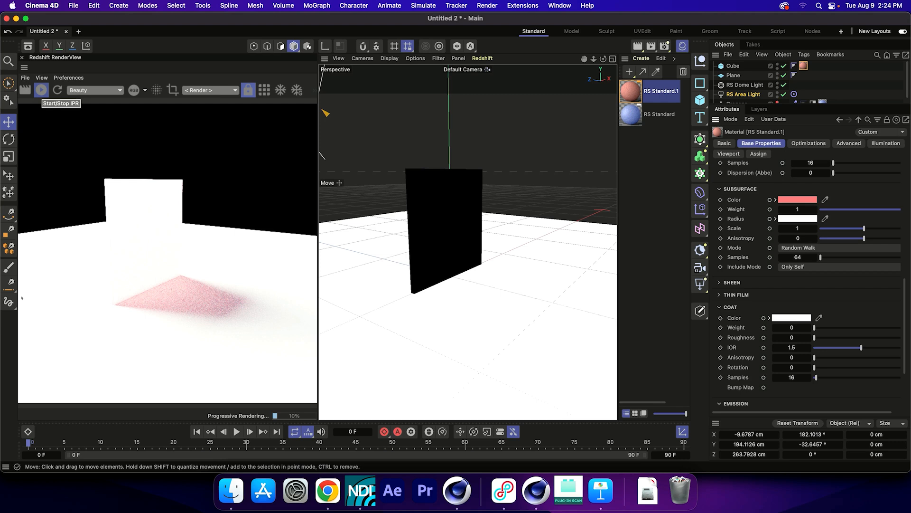
Stop the live render and delete the cube from the scene
click(42, 89)
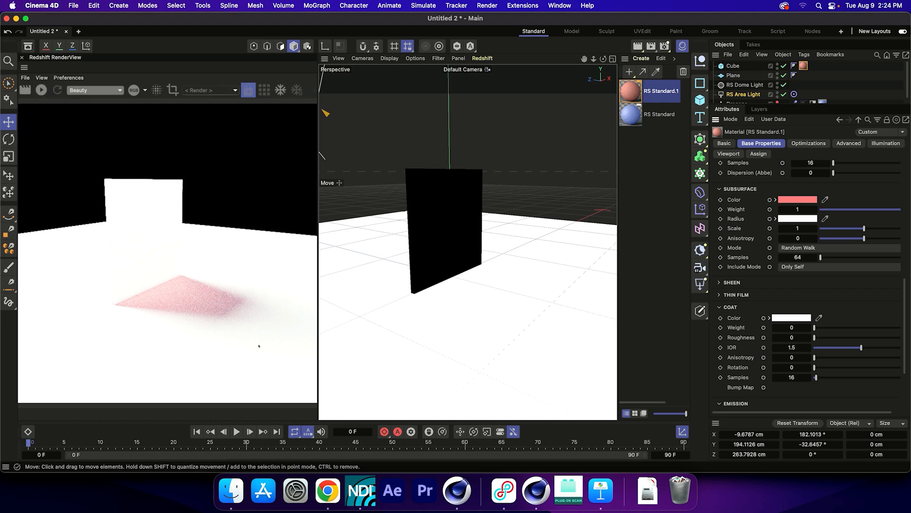
click(502, 195)
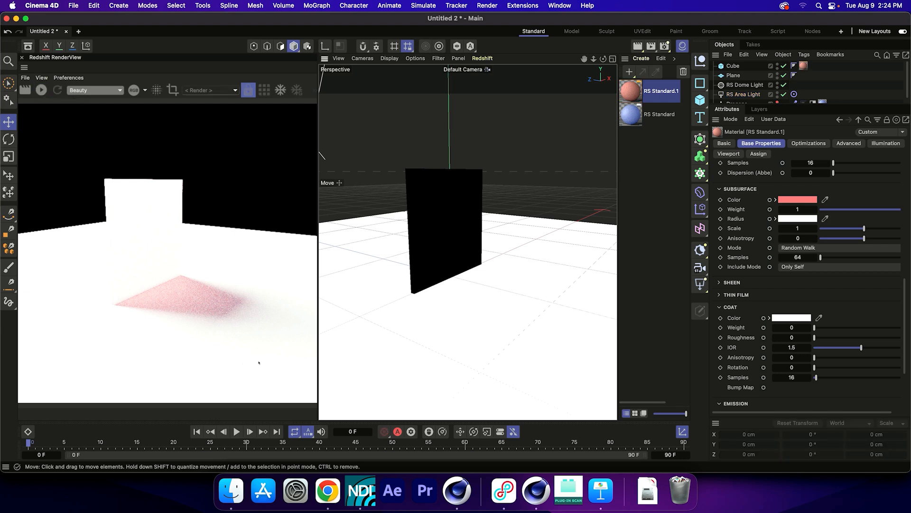
alt+drag(259, 362, 236, 368)
alt+right_drag(236, 368, 220, 367)
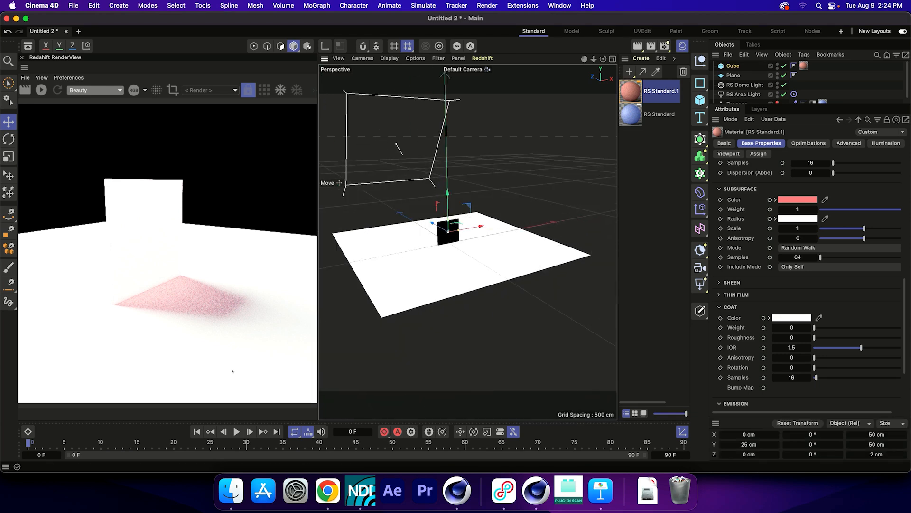
key(super+z)
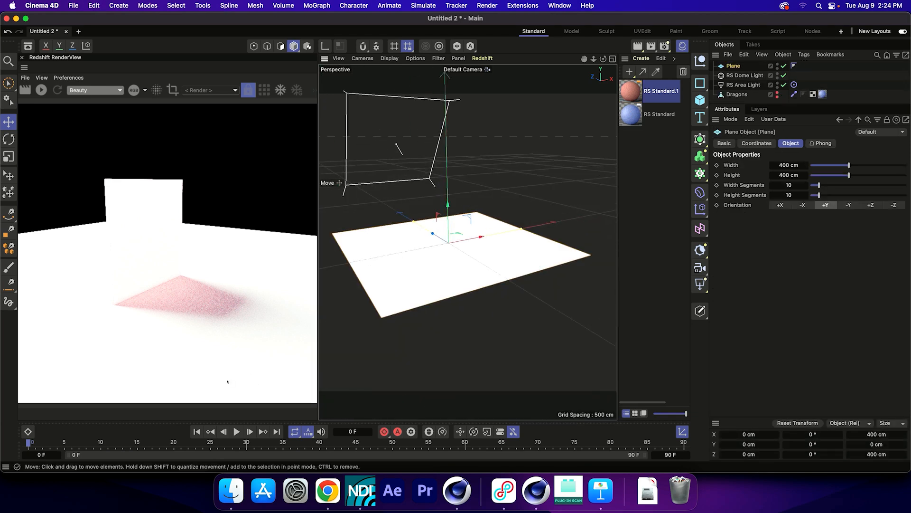
Scale the plane down to about 129 cm square
key(t)
drag(275, 378, 198, 377)
key(e)
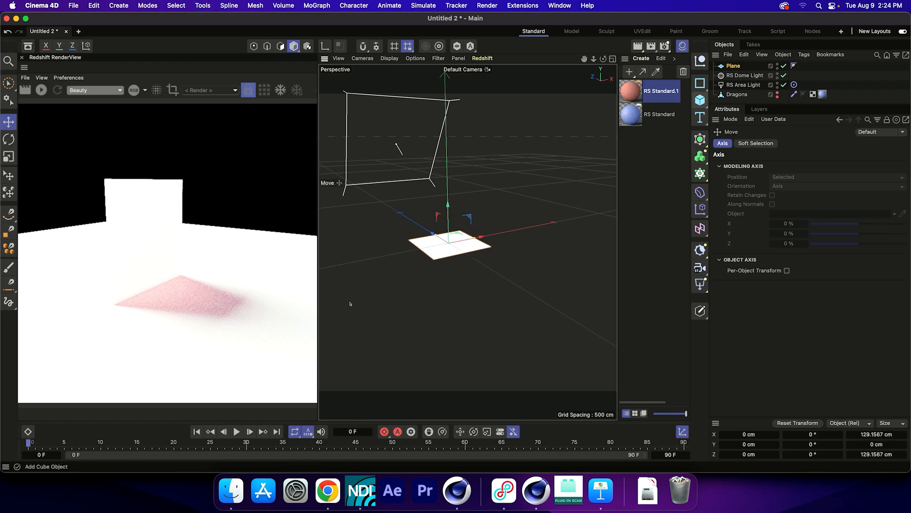
Add a sphere primitive and scale it down to about 43 cm in diameter
click(700, 99)
click(803, 149)
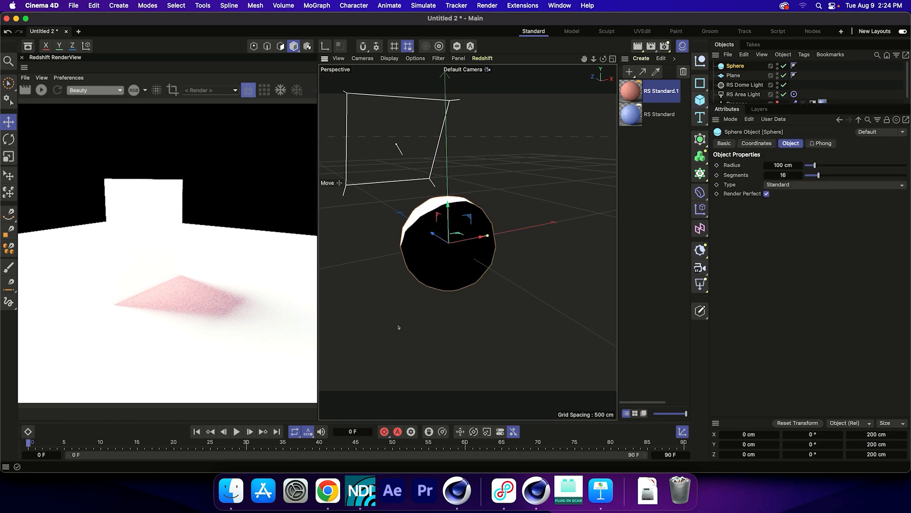
key(t)
drag(273, 365, 190, 366)
key(e)
key(t)
mouse_move(502, 214)
mouse_down()
mouse_move(464, 220)
mouse_move(448, 194)
mouse_move(443, 231)
mouse_move(439, 212)
mouse_up()
key(e)
key(t)
key(e)
Raise the sphere to about 23 cm in Y so it sits just above the plane
alt+right_drag(439, 212, 453, 192)
drag(440, 176, 441, 182)
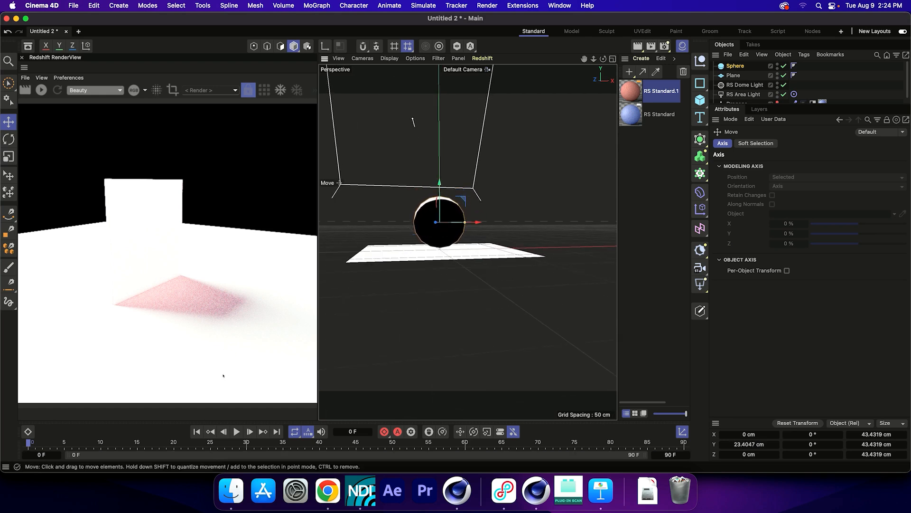
alt+drag(446, 238, 475, 260)
alt+right_drag(475, 260, 452, 252)
alt+drag(452, 252, 474, 244)
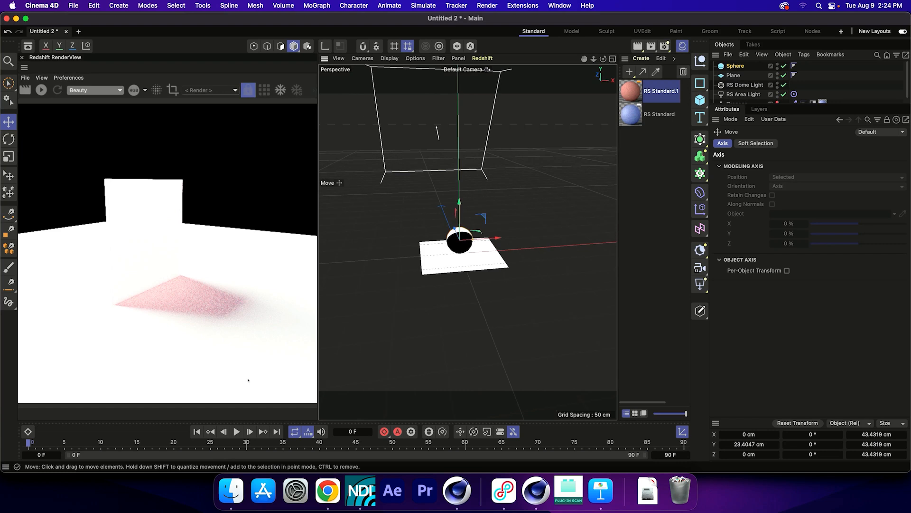
shift+click(736, 75)
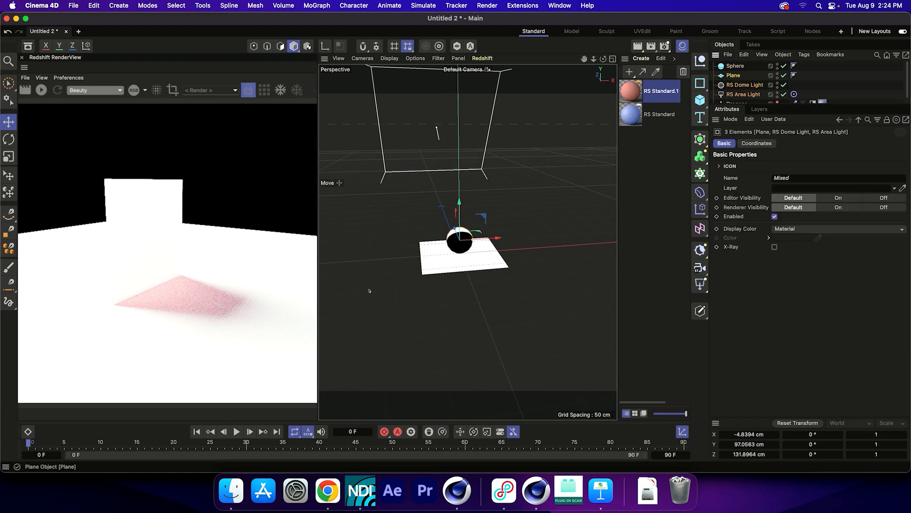
click(735, 65)
click(435, 251)
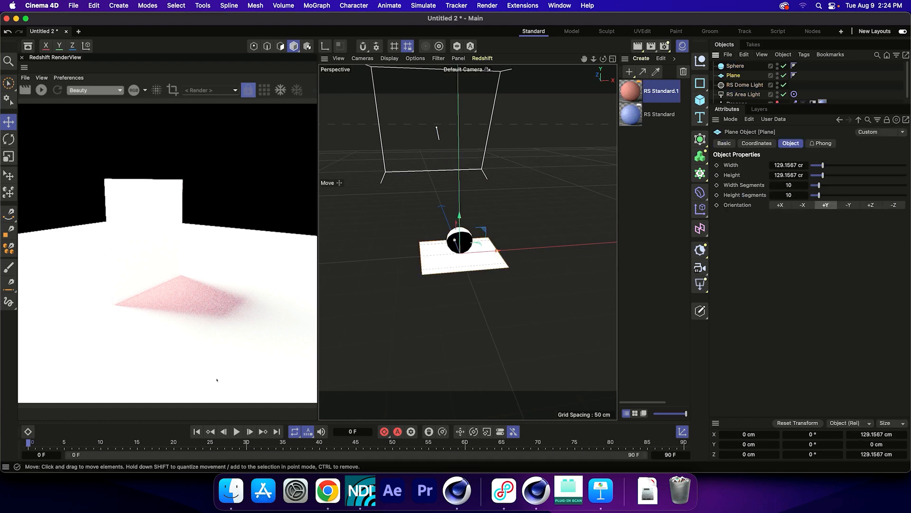
drag(489, 250, 459, 251)
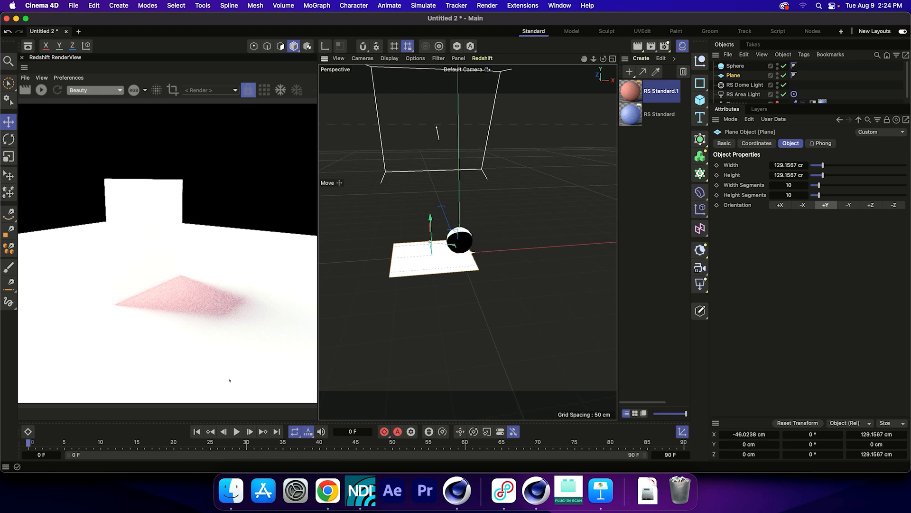
key(super+z)
Select the sphere and plane together, shift them along X, and duplicate the pair beside the originals
click(736, 66)
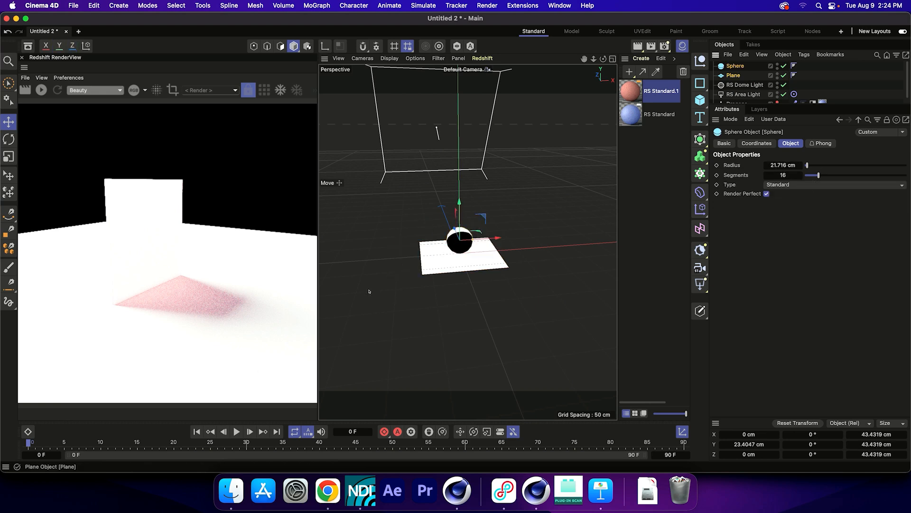
shift+click(733, 75)
mouse_move(497, 245)
mouse_down()
mouse_move(536, 243)
mouse_move(415, 244)
mouse_move(505, 240)
mouse_up()
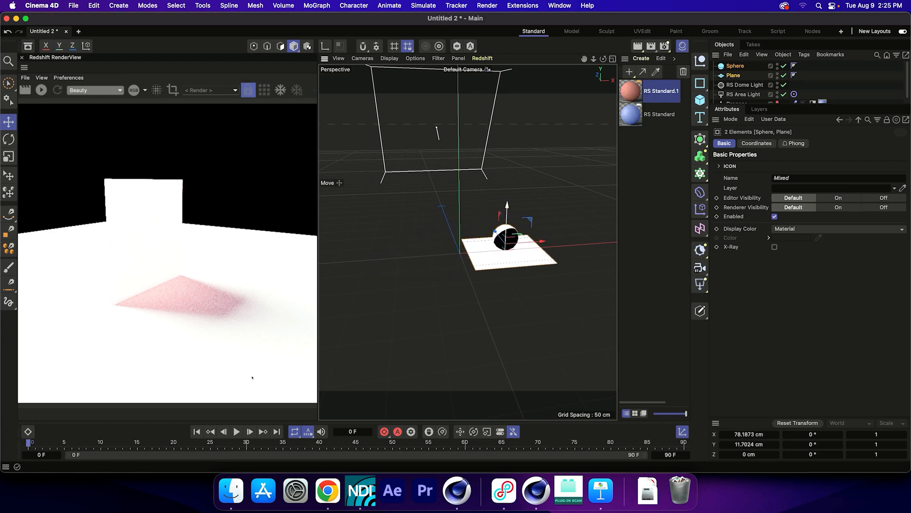
key(super+z)
ctrl+drag(448, 246, 544, 241)
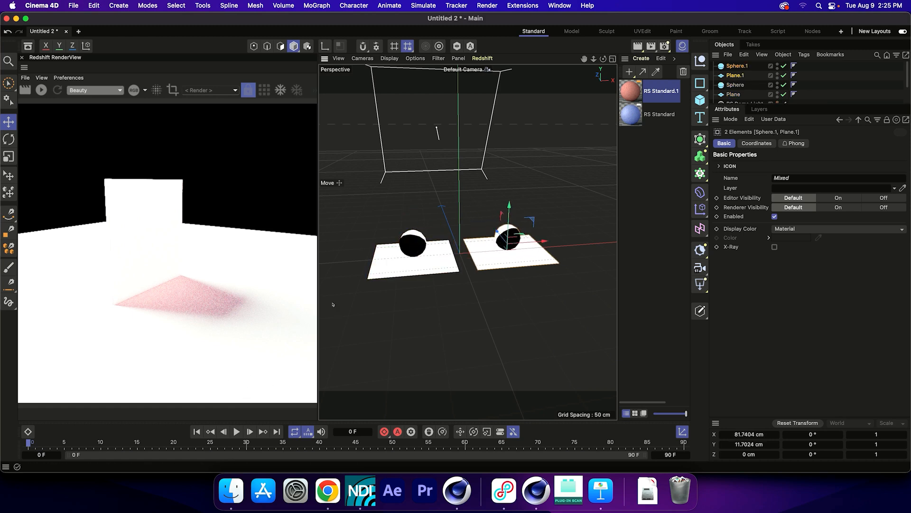
click(641, 58)
mouse_move(656, 104)
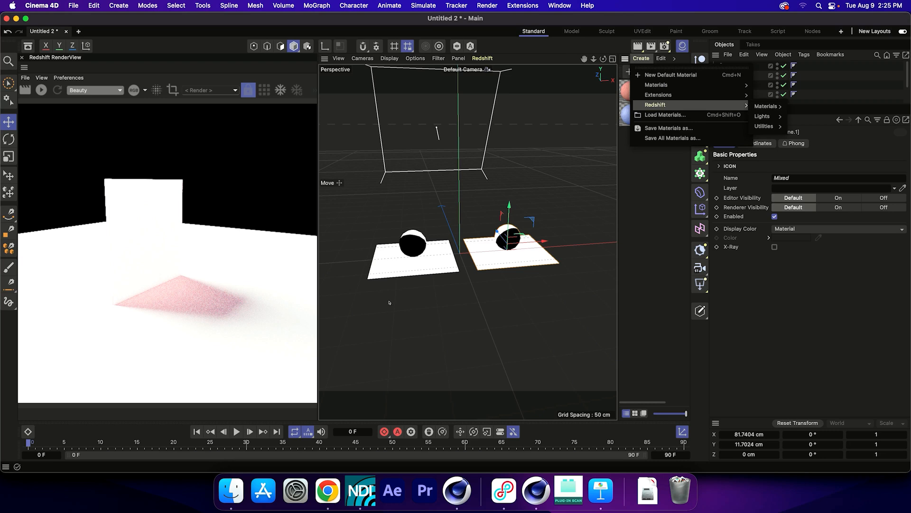
click(231, 317)
Move the area light closer to the two planes, to about 173 cm in Y and 68 cm in Z
click(485, 159)
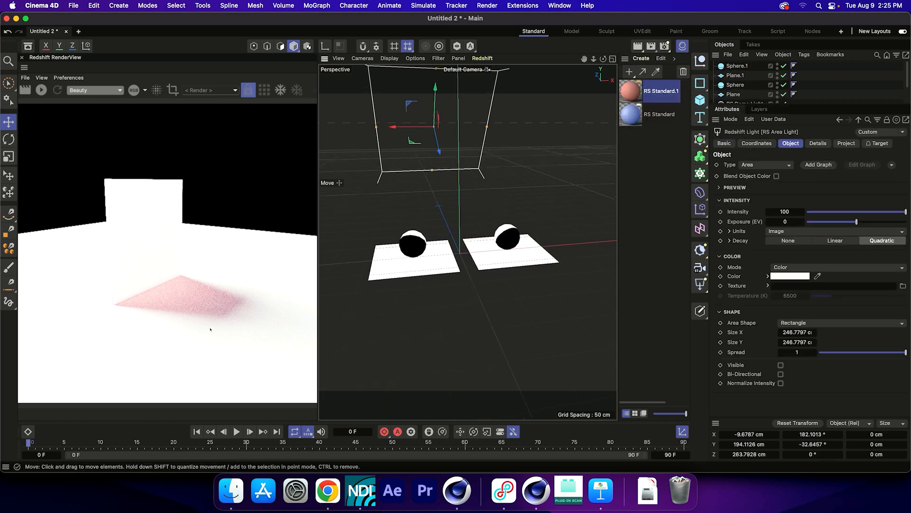
alt+drag(419, 144, 537, 139)
alt+right_drag(479, 157, 435, 152)
drag(411, 132, 459, 114)
Rotate the area light so it faces more directly down onto the two spheres and planes
key(r)
key(super+z)
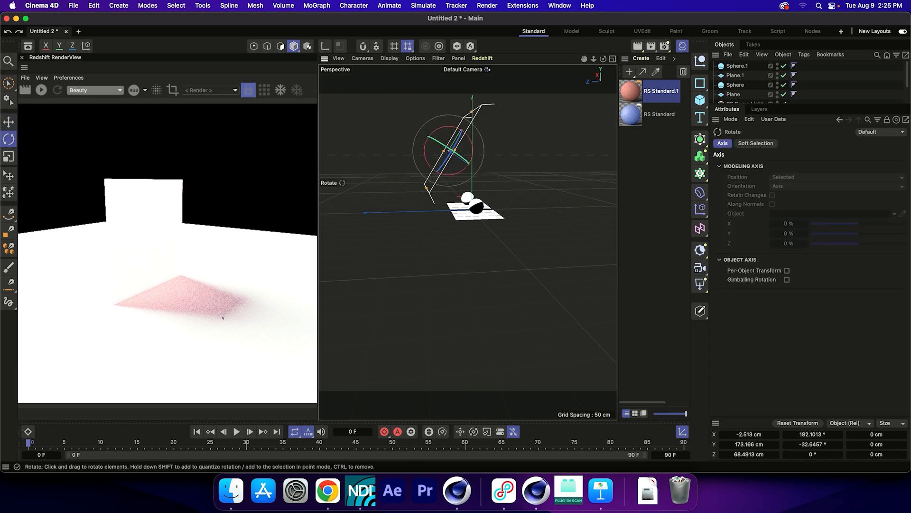
key(shift+super+a)
key(super+z)
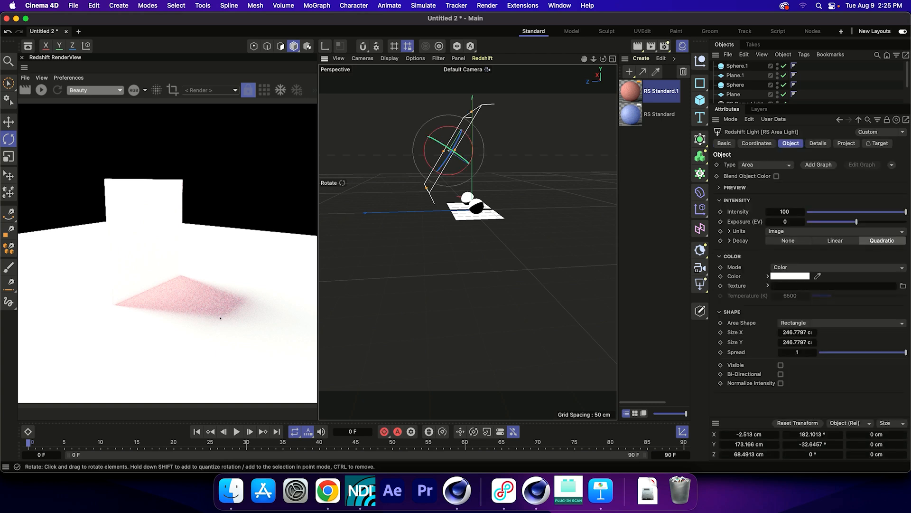
drag(441, 127, 459, 125)
click(526, 226)
Start the live render with both planes seen from underneath
mouse_move(522, 225)
alt+mouse_down()
mouse_move(433, 210)
mouse_move(412, 210)
mouse_move(444, 220)
mouse_move(415, 219)
mouse_move(374, 183)
mouse_move(375, 161)
alt+mouse_up()
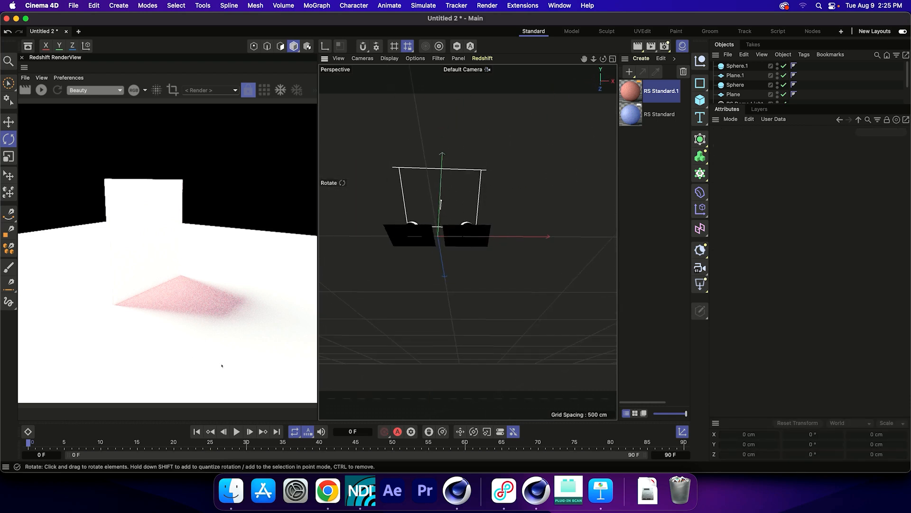
alt+right_drag(441, 224, 492, 203)
mouse_move(451, 238)
alt+mouse_down()
mouse_move(456, 211)
mouse_move(472, 224)
mouse_move(487, 182)
mouse_move(455, 195)
mouse_move(455, 225)
alt+mouse_up()
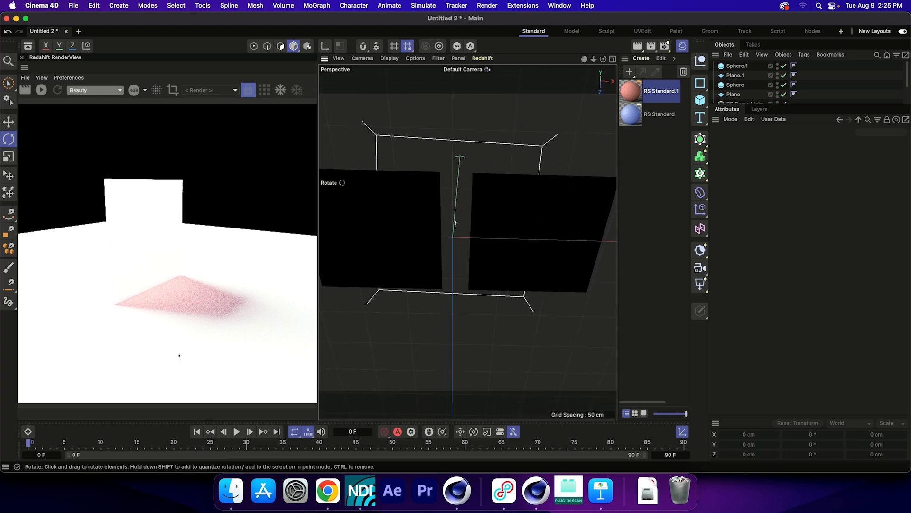
click(41, 89)
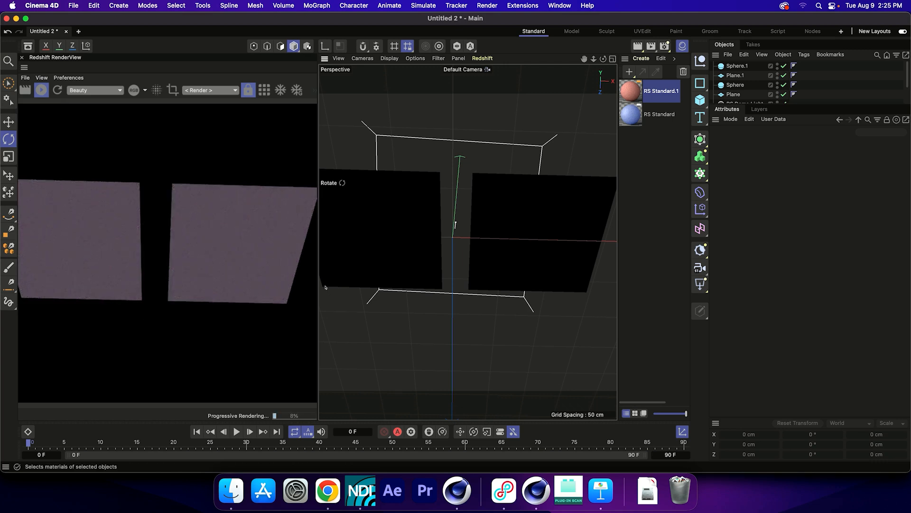
Create a Redshift Material and apply it to the original plane
click(642, 58)
mouse_move(674, 105)
mouse_move(766, 106)
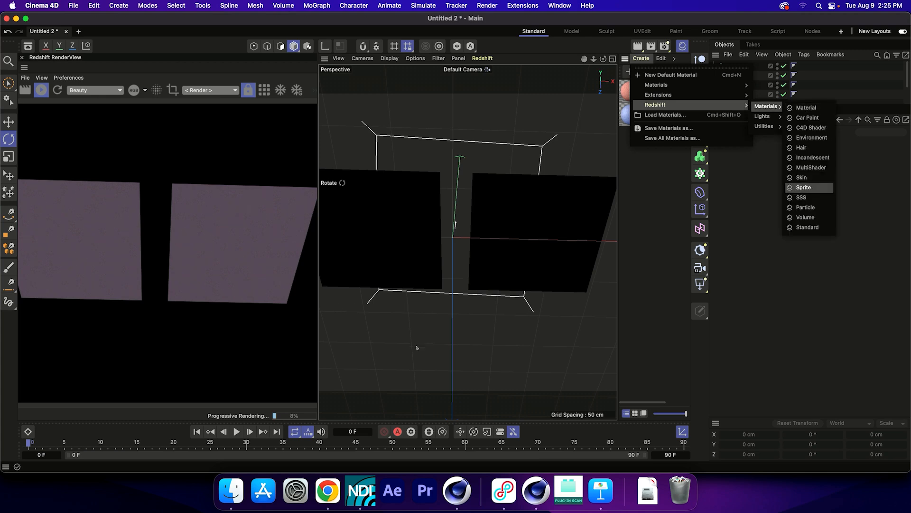
click(806, 108)
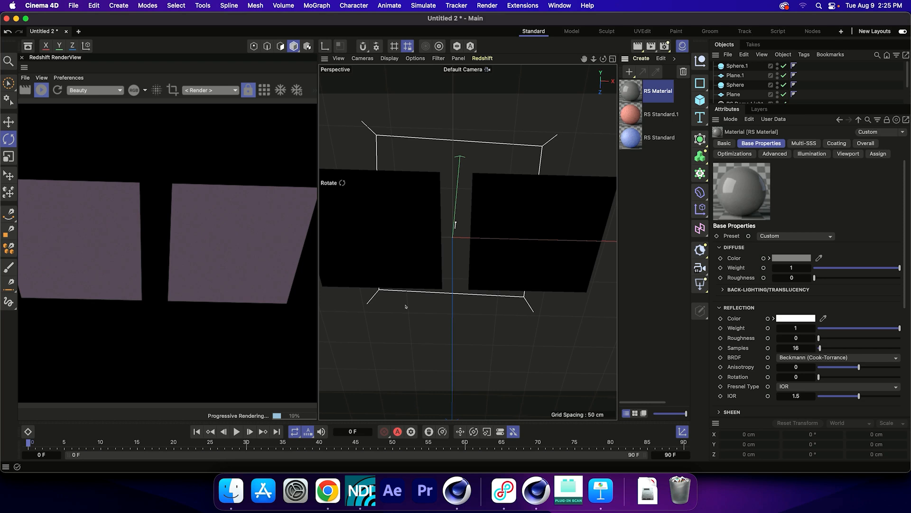
drag(632, 90, 409, 214)
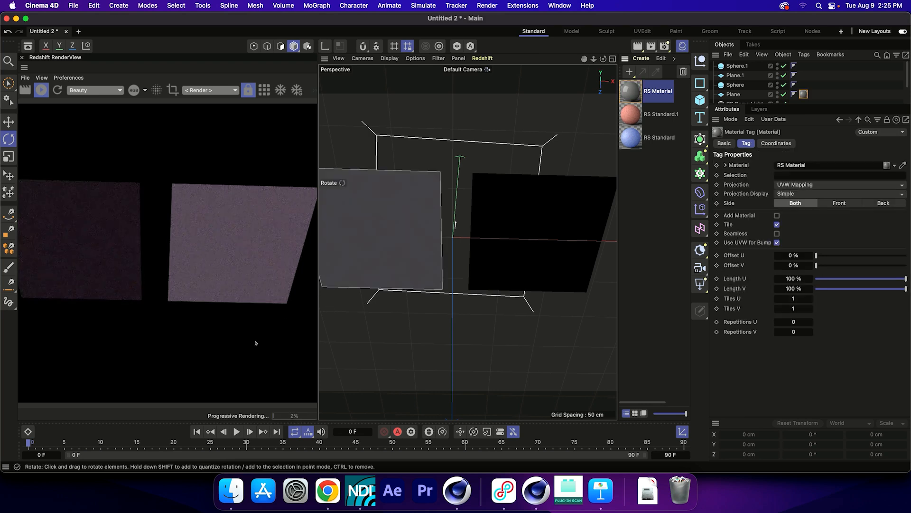
Set the RS Material's diffuse weight and reflection weight to 0
click(636, 89)
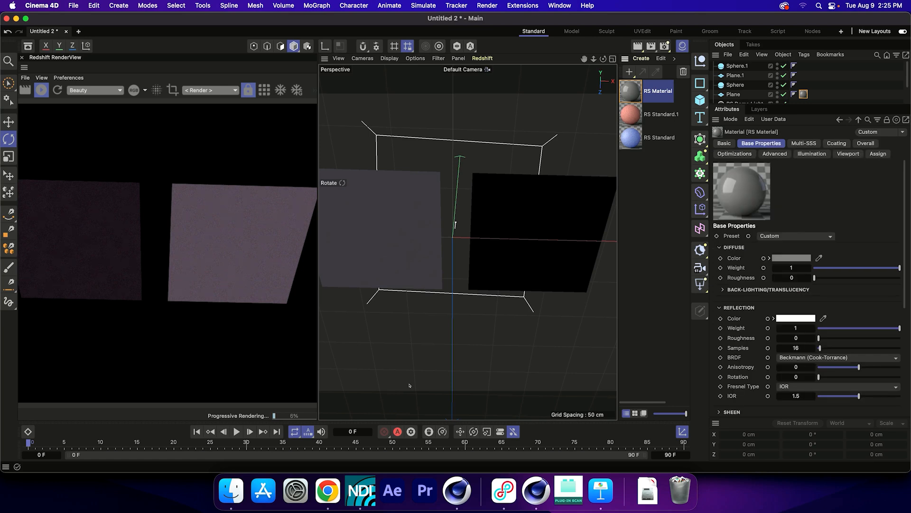
drag(828, 267, 813, 268)
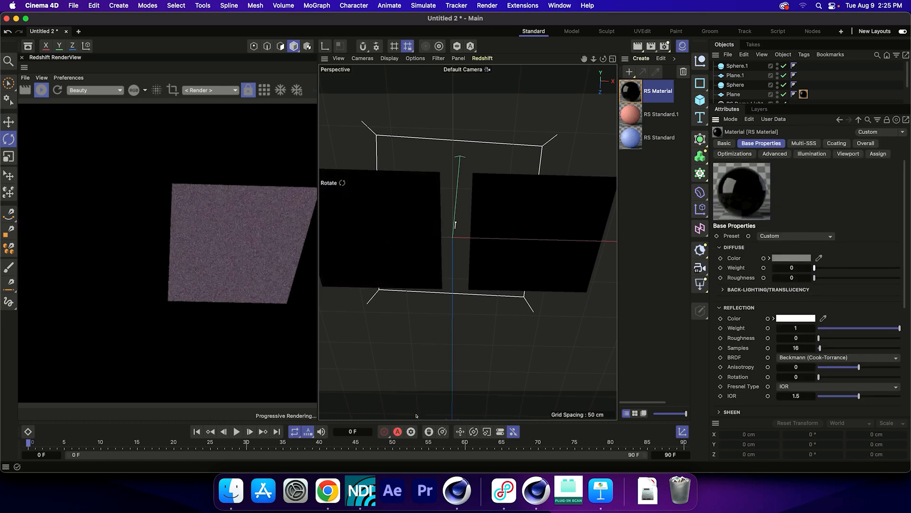
drag(824, 328, 815, 328)
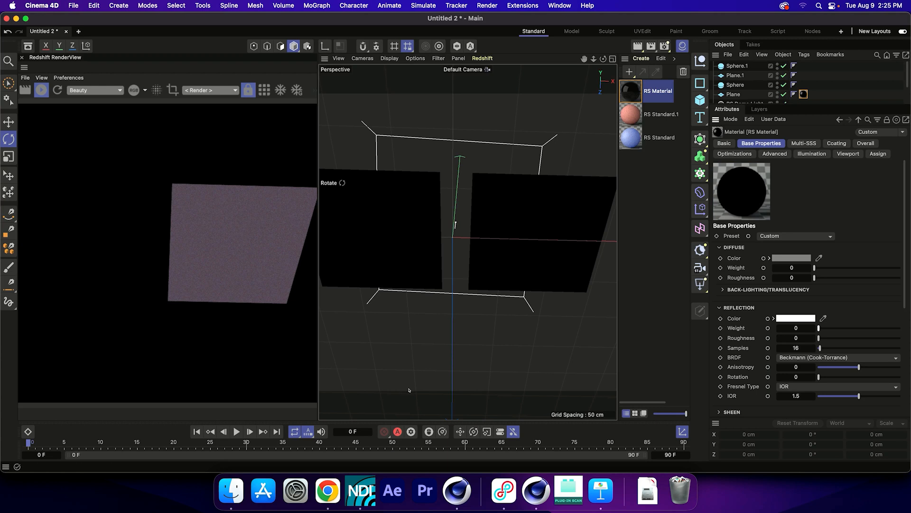
Set the RS Material's back-lighting/translucency weight to 1 and its colour to a light red, RGB 211, 60, 60
click(723, 290)
drag(808, 310, 901, 310)
click(788, 300)
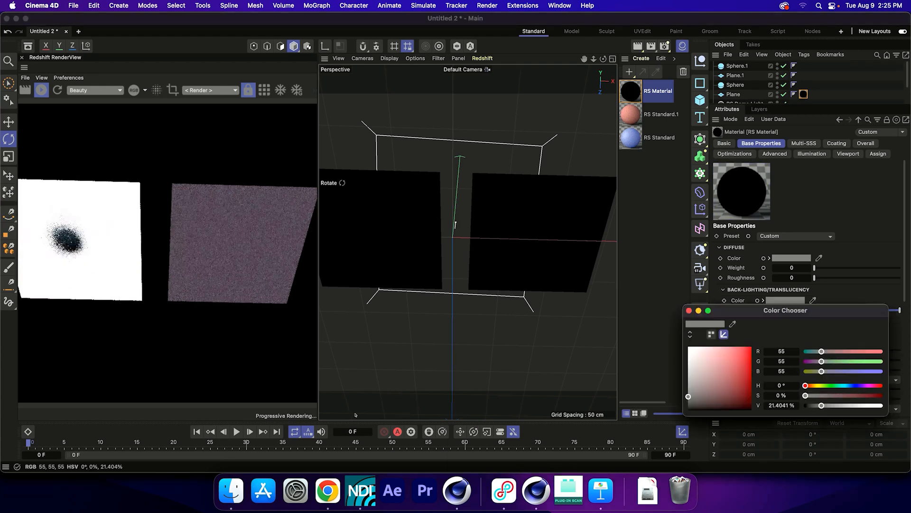
click(734, 357)
click(689, 311)
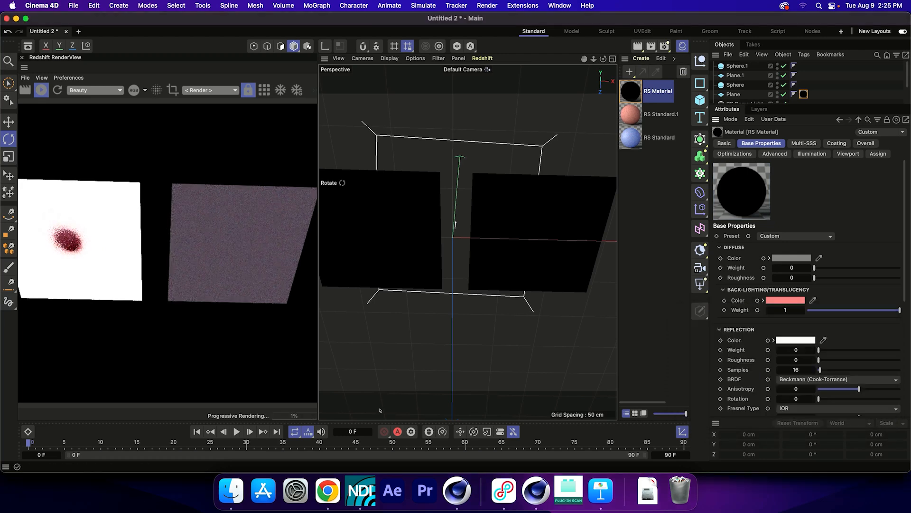
Copy the RS Material's back-lighting/translucency colour
click(785, 300)
click(688, 311)
click(786, 300)
click(688, 311)
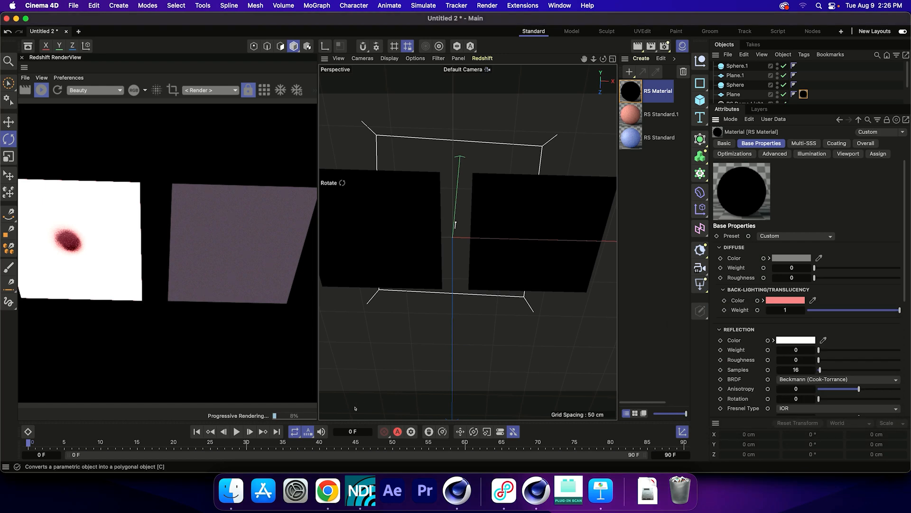
right_click(786, 300)
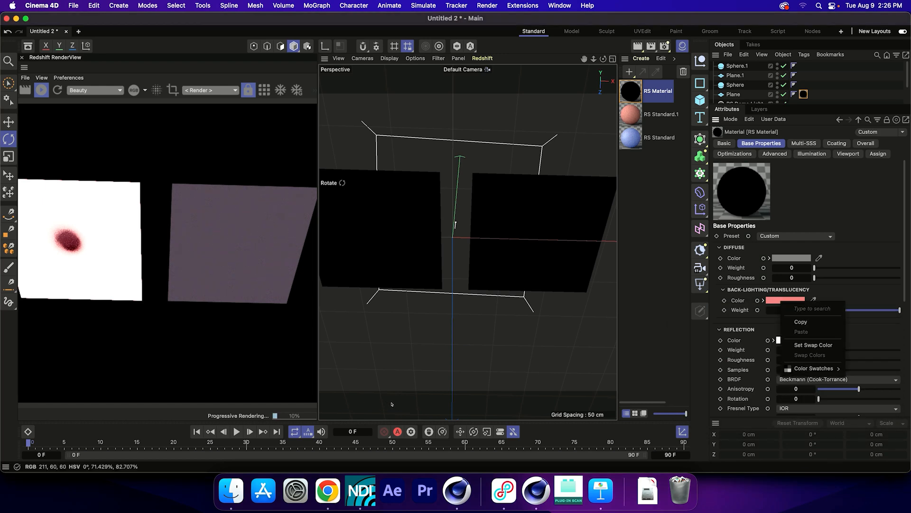
click(801, 321)
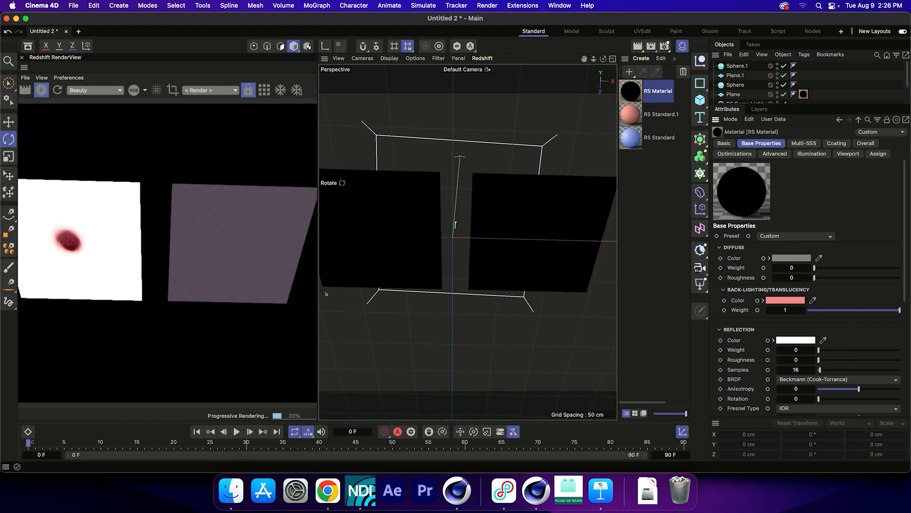
Create a Redshift Standard material and apply it to the duplicated plane
click(641, 58)
mouse_move(655, 105)
mouse_move(766, 106)
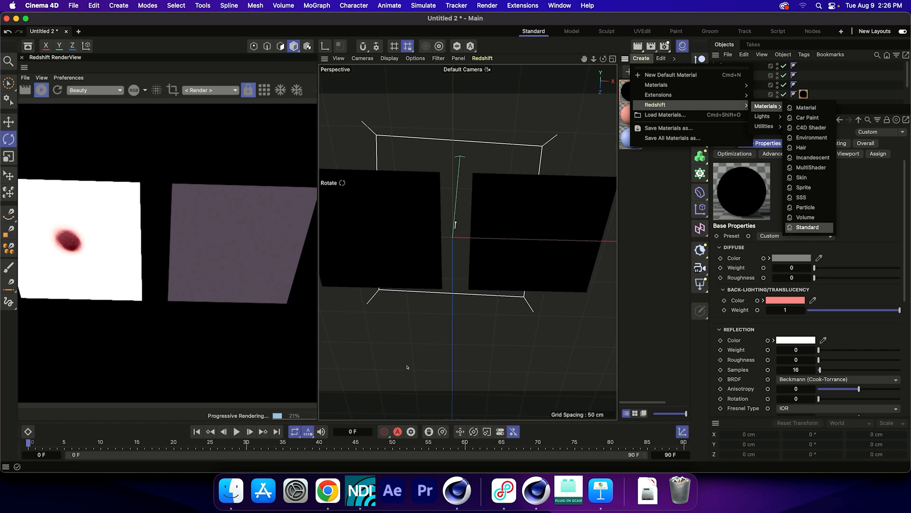
click(808, 228)
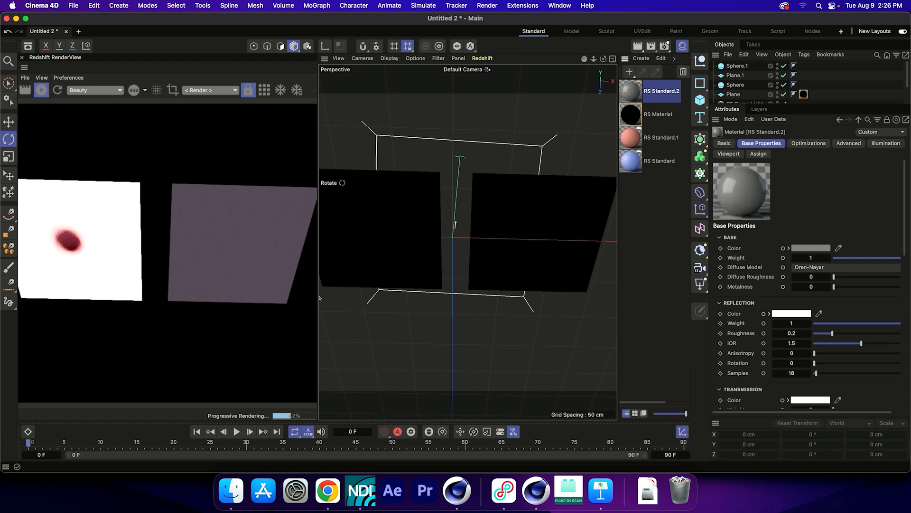
drag(638, 86, 558, 236)
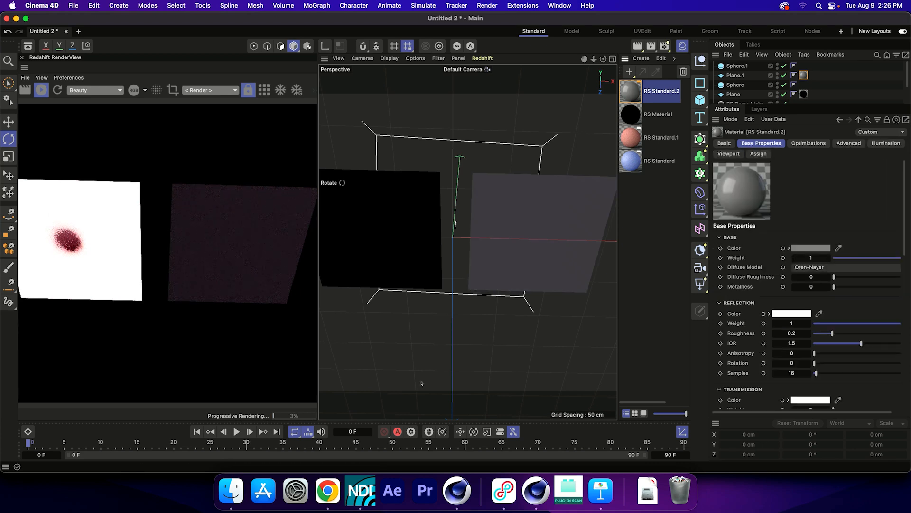
Set the base and reflection weights of RS Standard.2 to 0 and enable Thin Walled in its geometry settings
drag(899, 323, 371, 400)
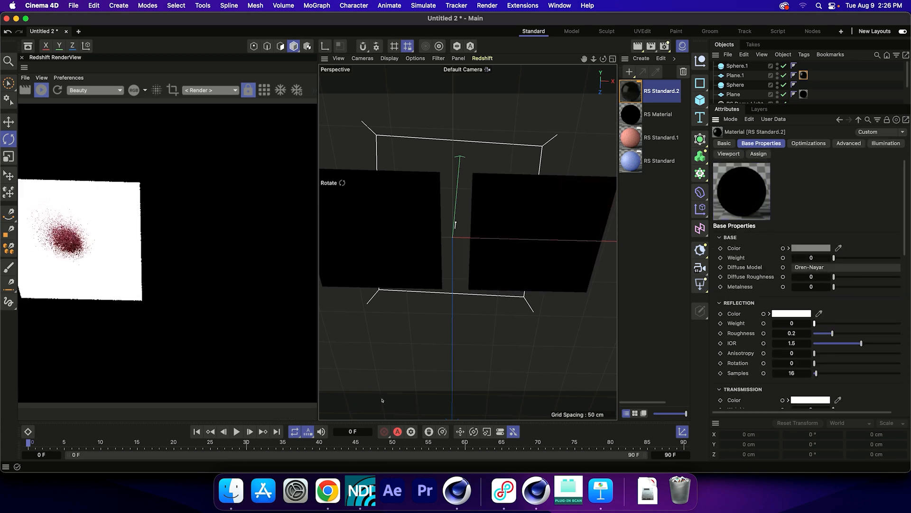
scroll(807, 285, down, 10)
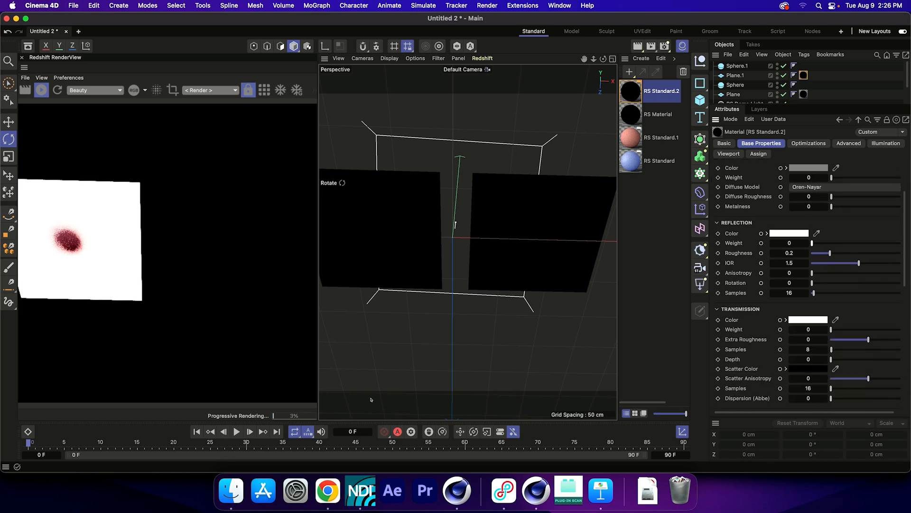
scroll(807, 285, down, 5)
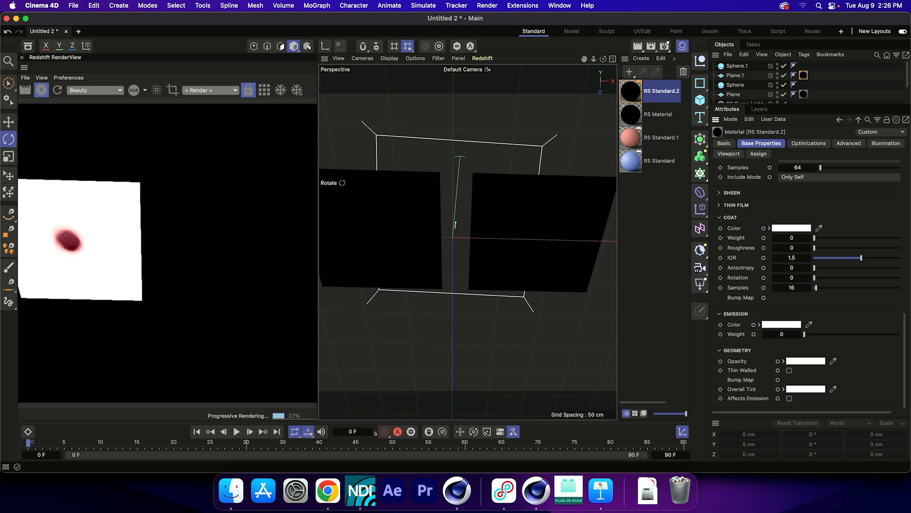
click(789, 370)
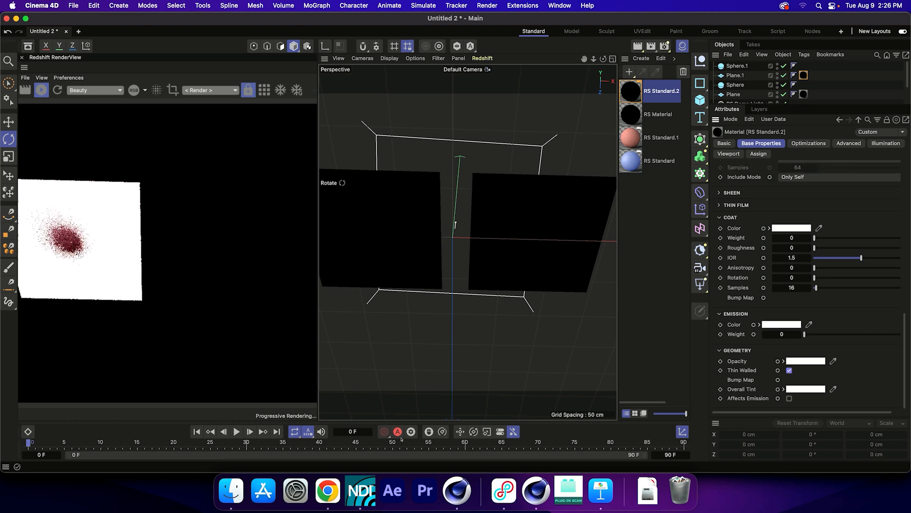
Set the subsurface weight of RS Standard.2 to 1 and paste the copied light red as its subsurface colour
scroll(789, 375, up, 5)
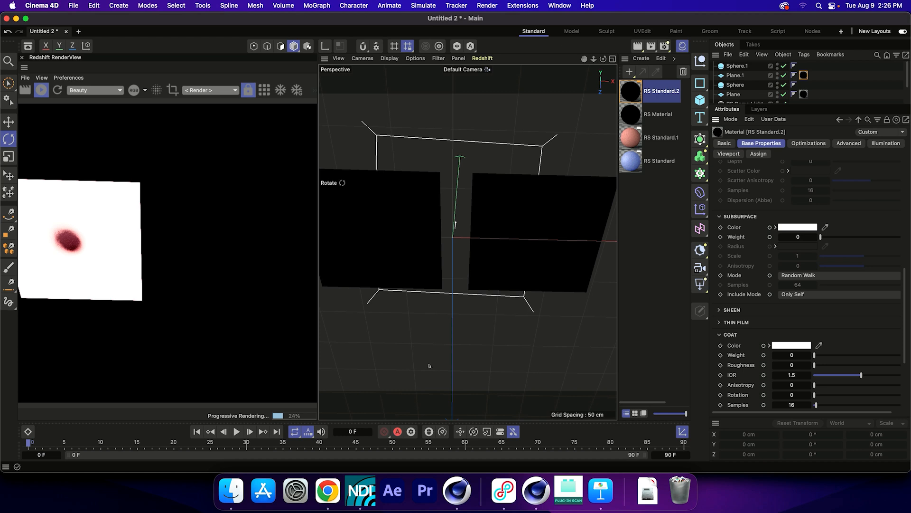
drag(821, 237, 906, 237)
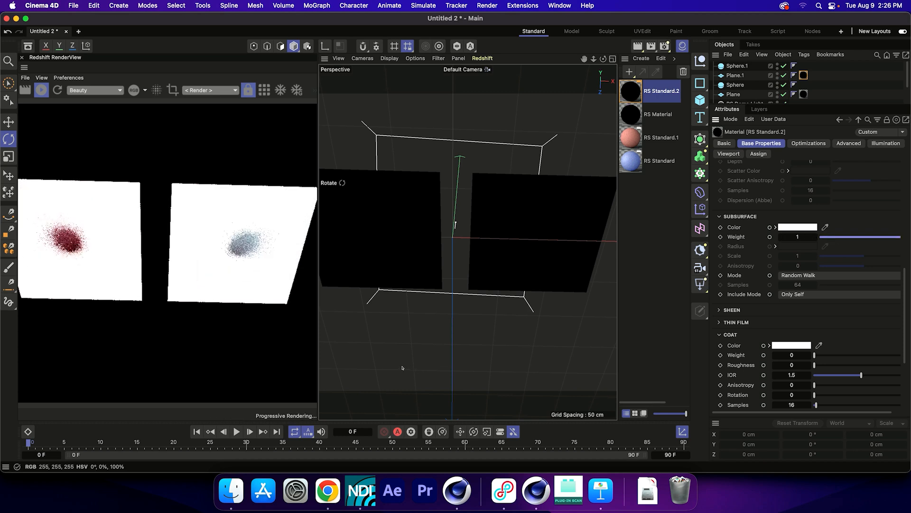
right_click(802, 227)
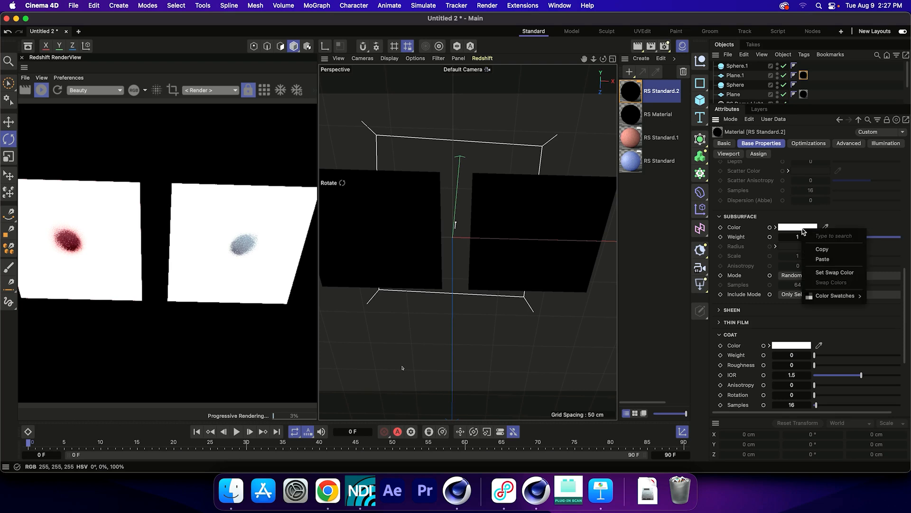
click(838, 259)
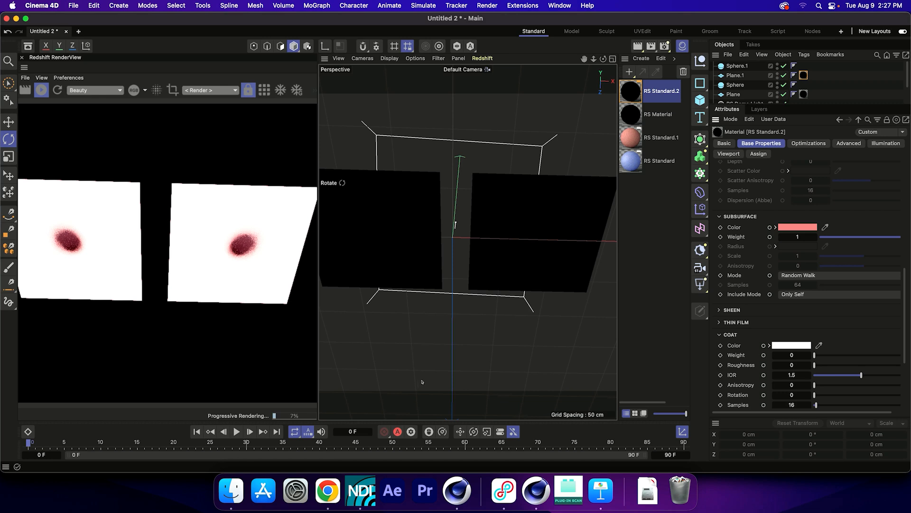
Stop the interactive render, switch to Keynote, and present the Volumetric Improvements slide that follows Random Walk
click(42, 90)
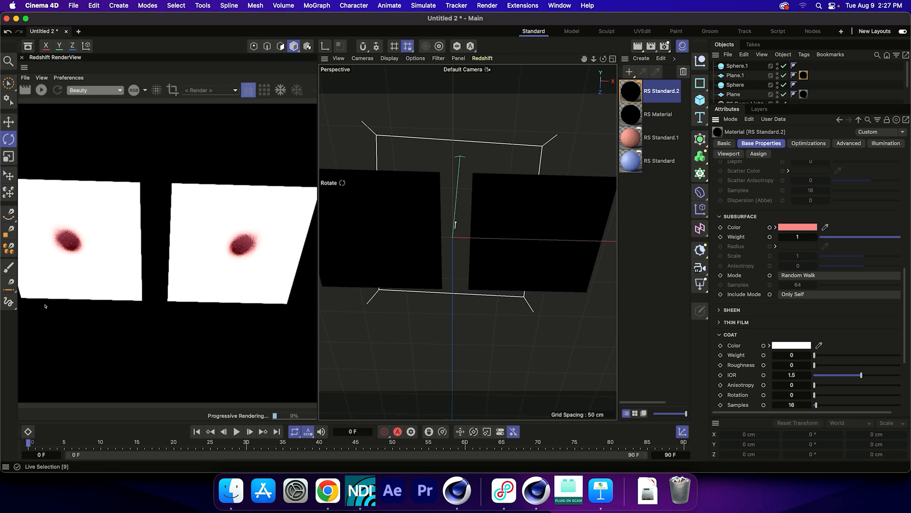
click(480, 141)
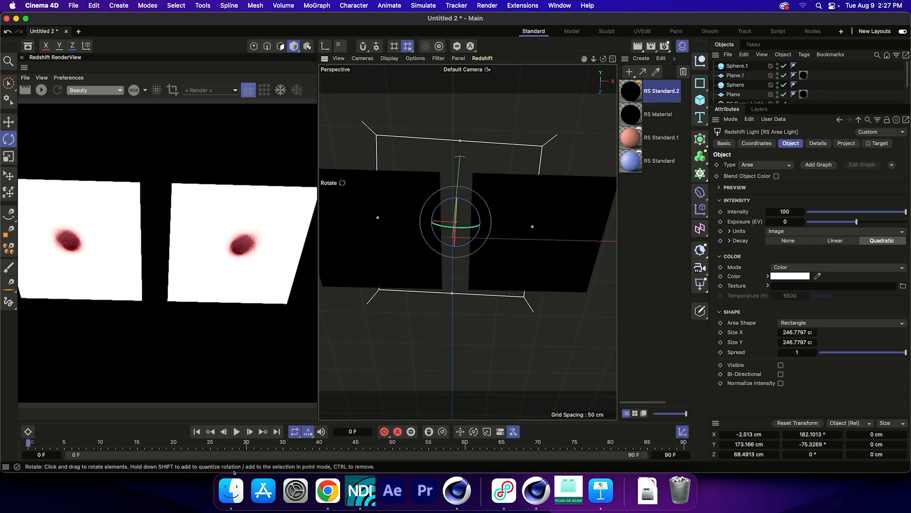
click(601, 491)
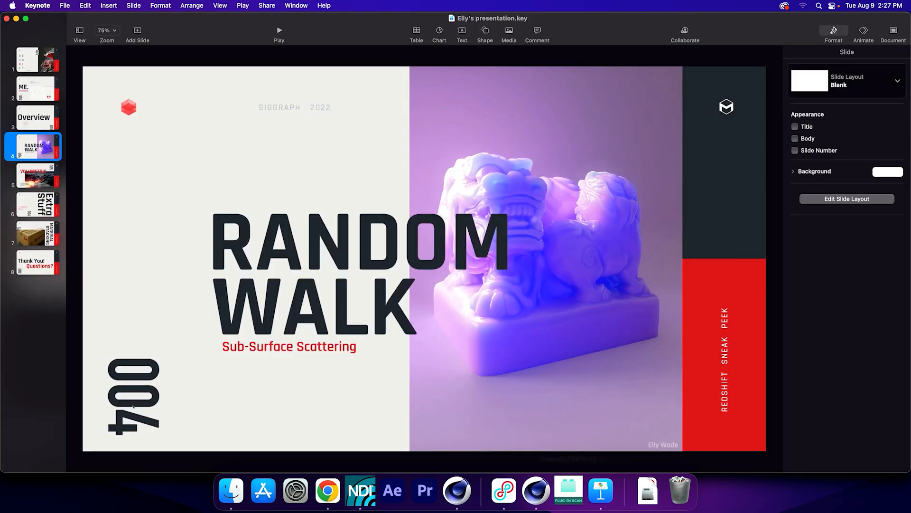
key(alt+super+p)
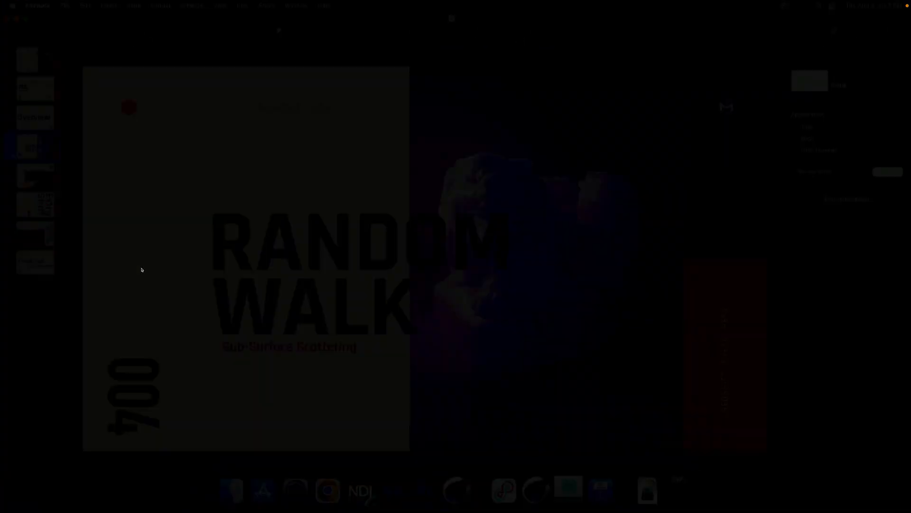
key(Right)
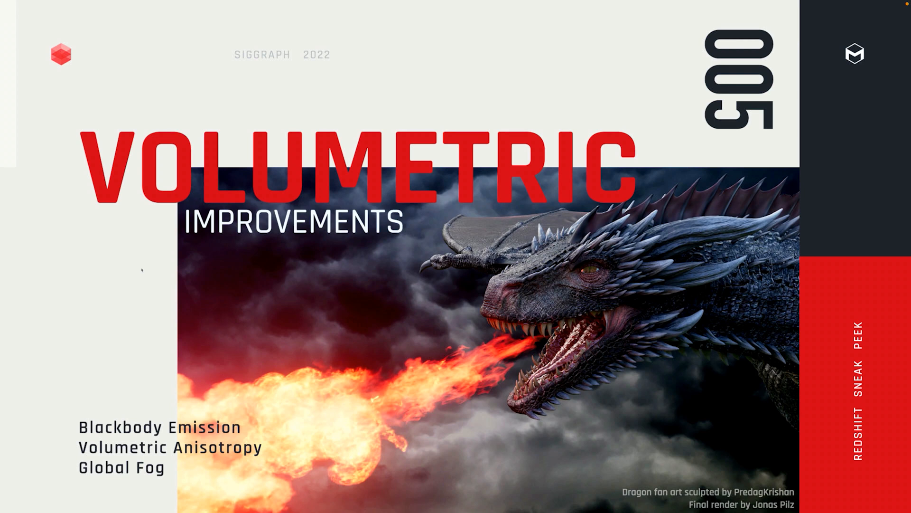
key(Escape)
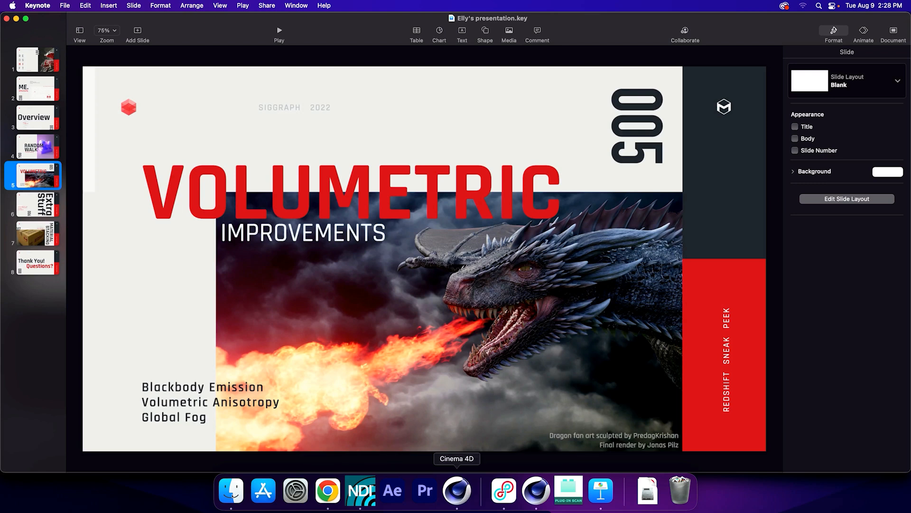
Switch back to Cinema 4D and create a new empty project
click(456, 489)
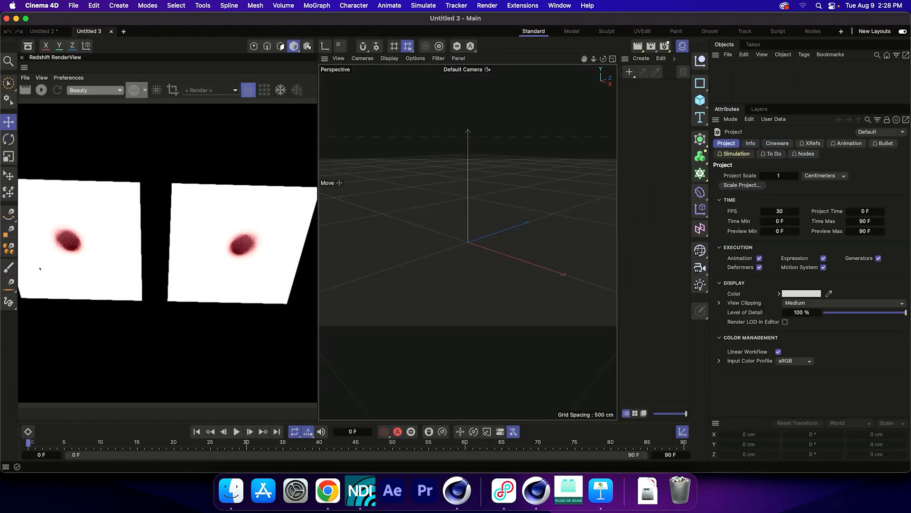
key(super+n)
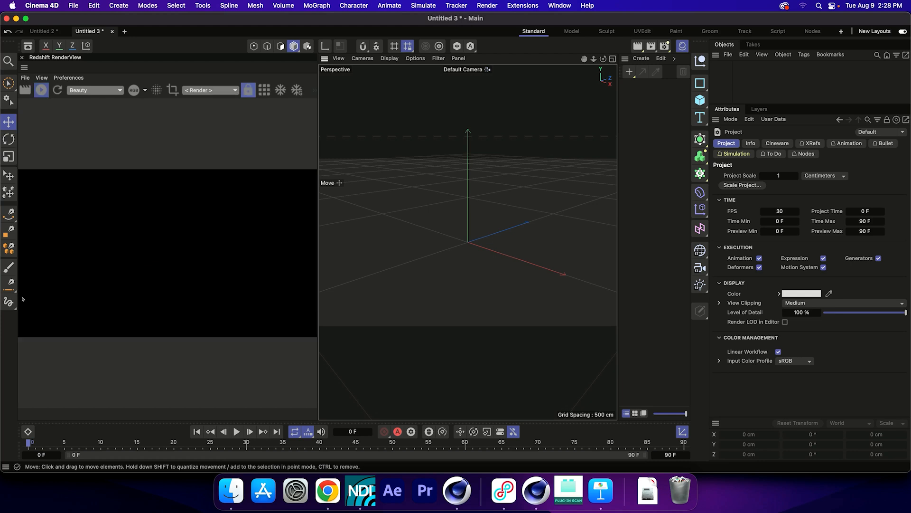
alt+drag(227, 360, 242, 362)
alt+middle_drag(242, 362, 260, 364)
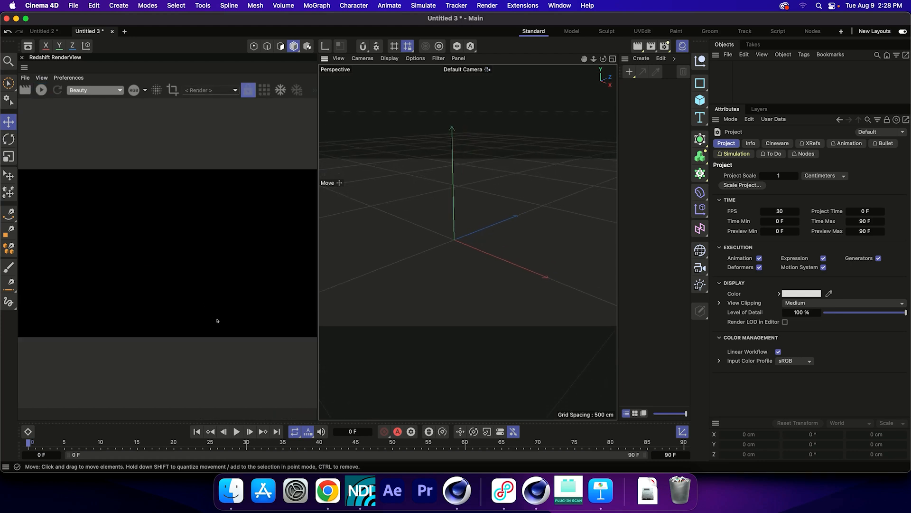
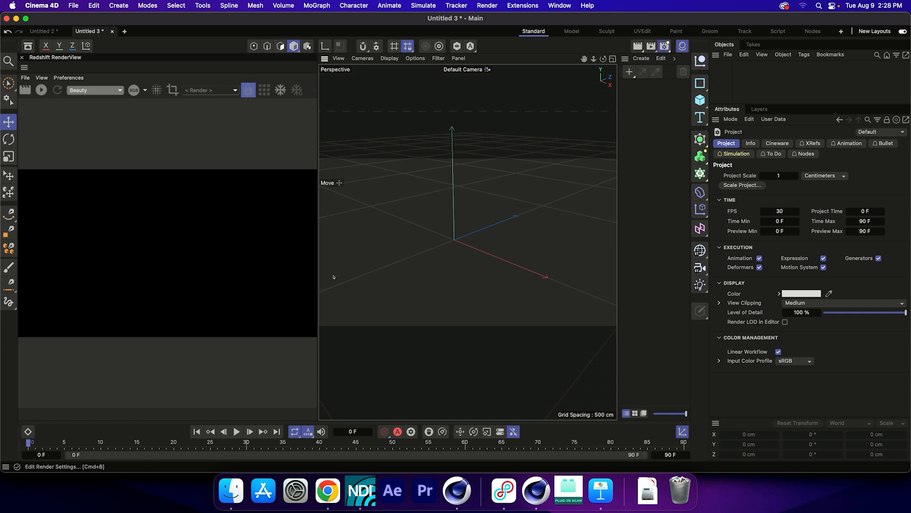
Set the project's renderer to Redshift and its output size to 1920 by 1920 pixels
click(665, 46)
click(675, 63)
click(670, 74)
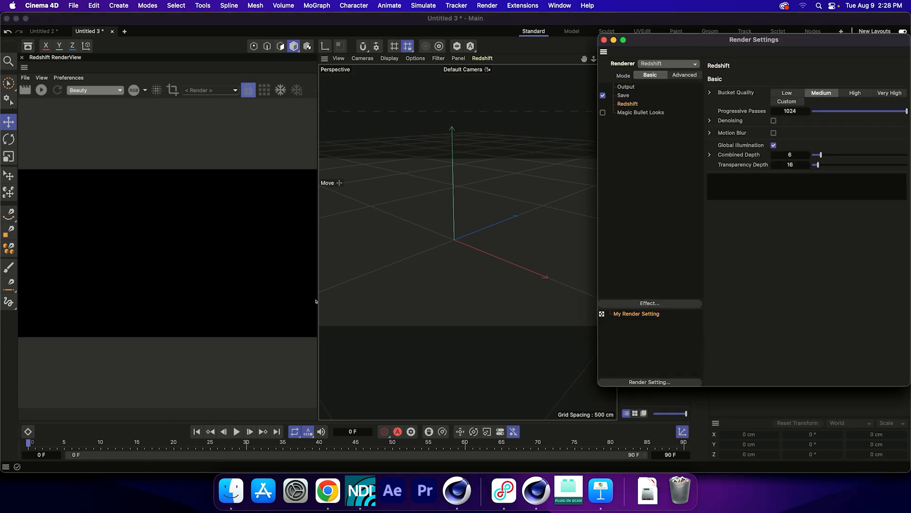
text(1920)
key(Tab)
text(1920)
key(Return)
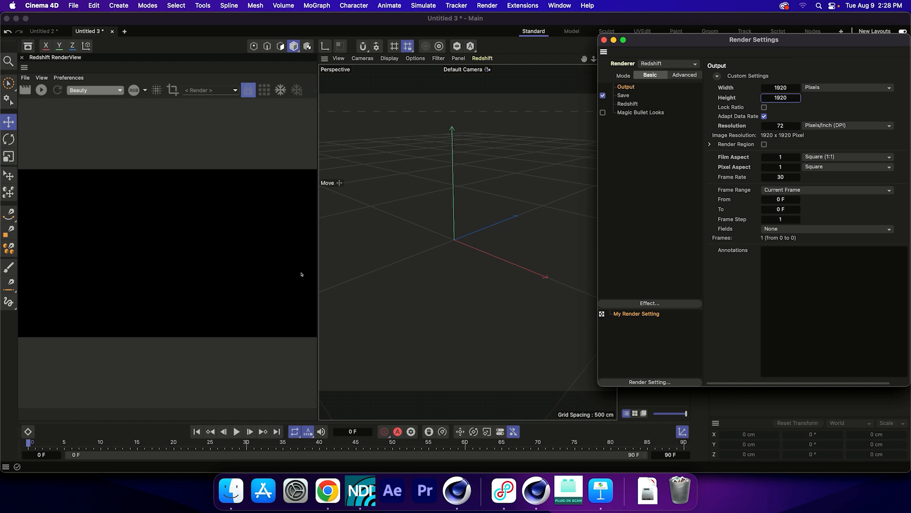
click(604, 40)
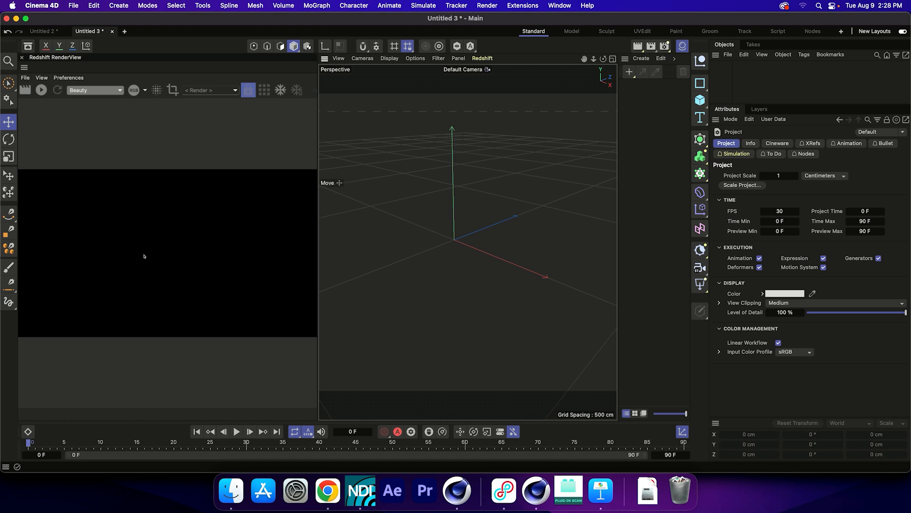
Add an RS Volume object to the empty scene and give its attributes more room below the object list
click(286, 6)
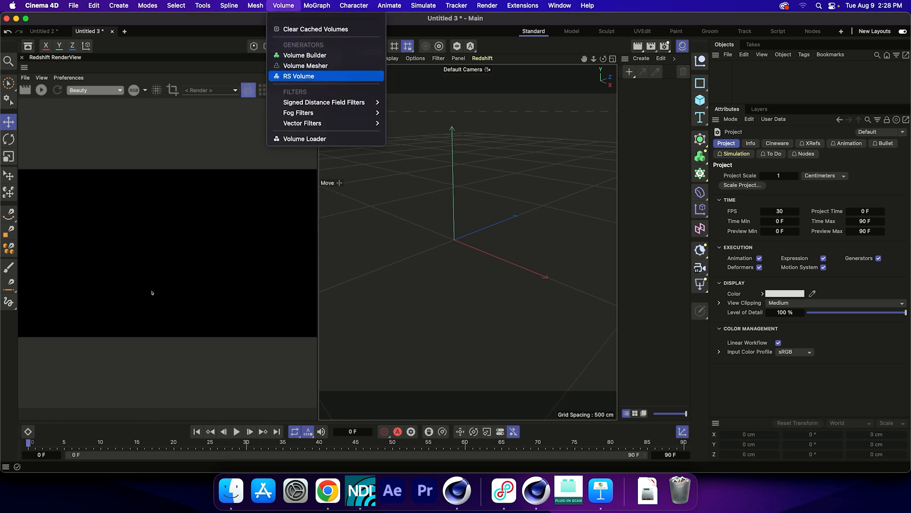
click(301, 76)
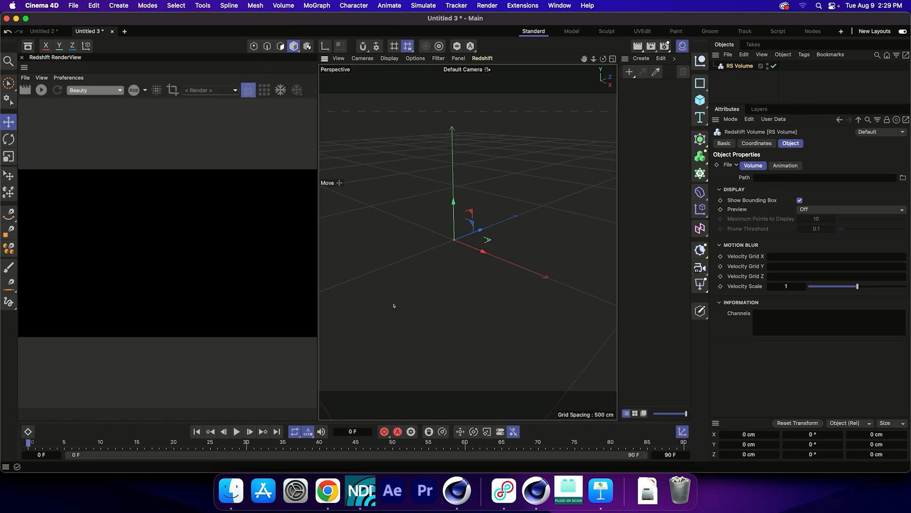
drag(802, 104, 802, 161)
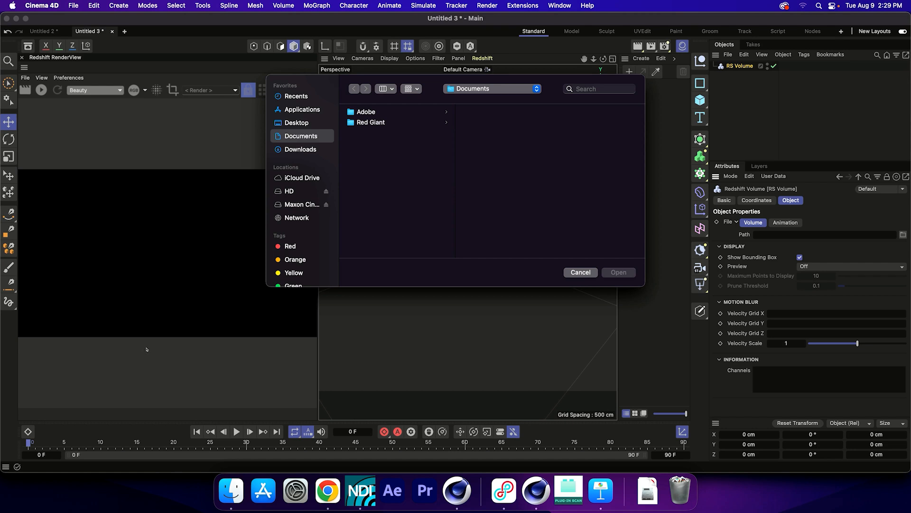
Load embergen_gasoline_explosion_a_0.vdb from the Gasoline_Explosion_01 folder in the SIGGRAPH2022 Demo Files as the RS Volume's file
click(297, 123)
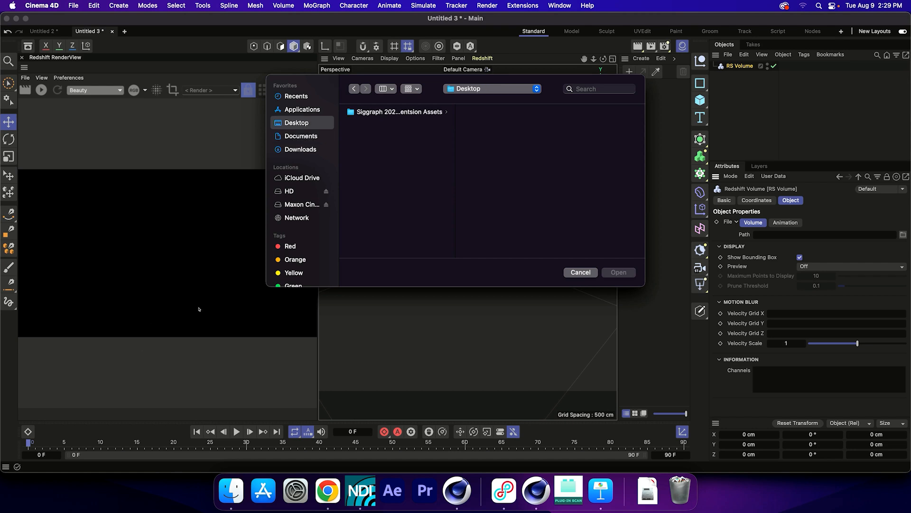
click(400, 111)
click(513, 111)
click(565, 112)
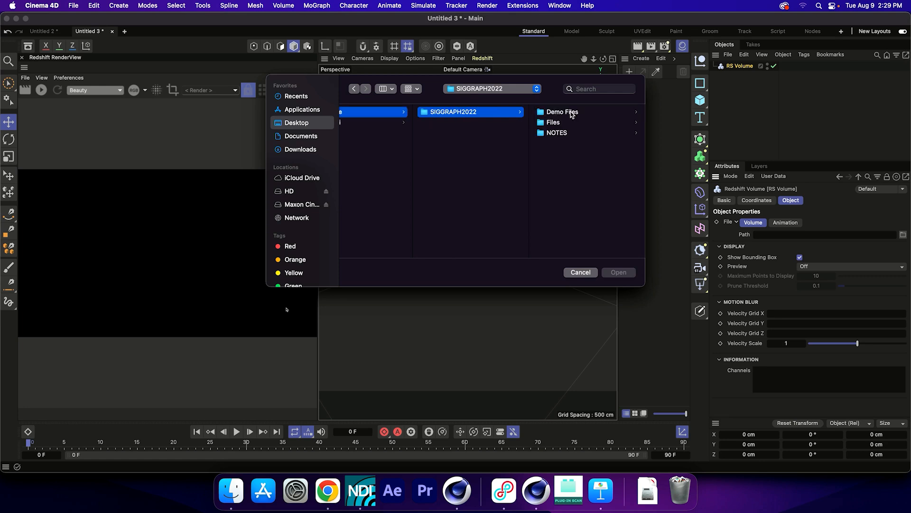
click(562, 112)
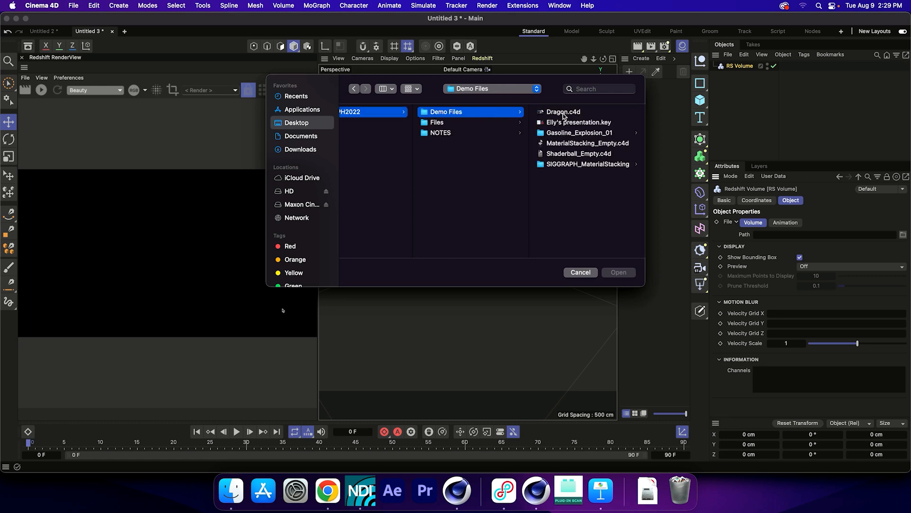
click(578, 133)
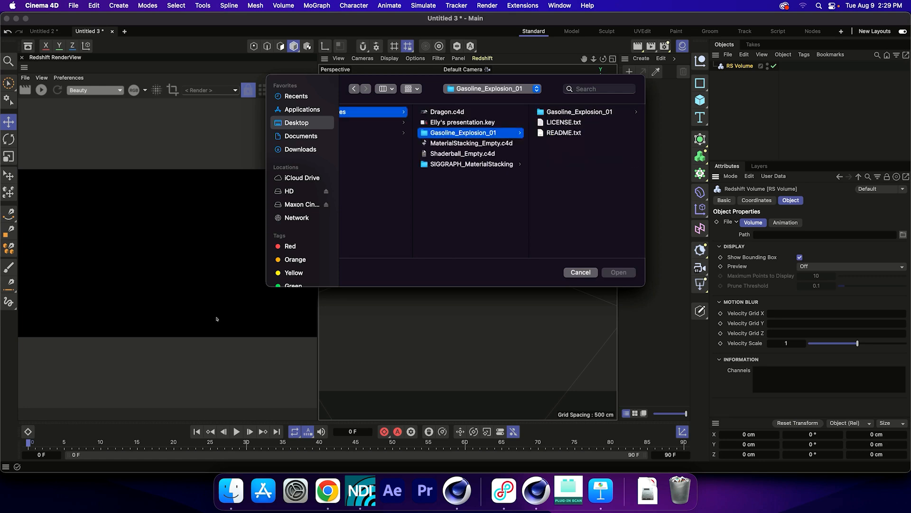
click(574, 112)
click(588, 112)
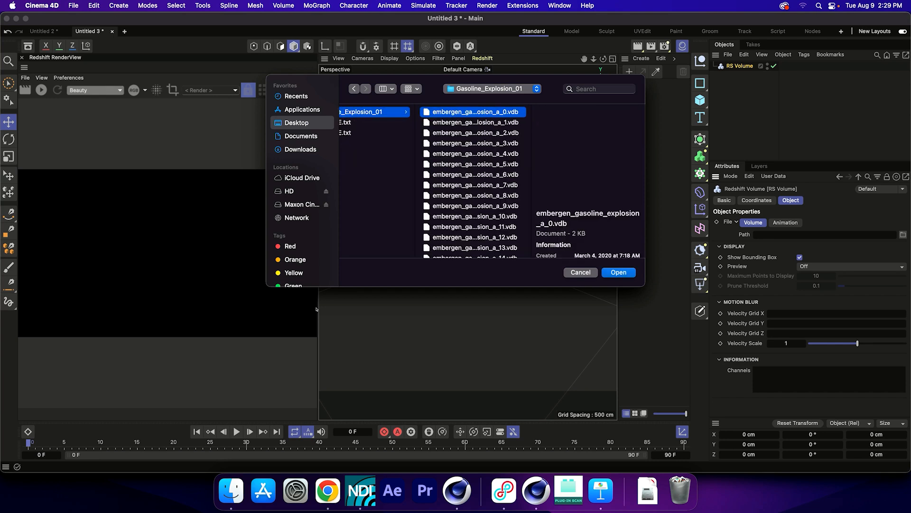
click(618, 272)
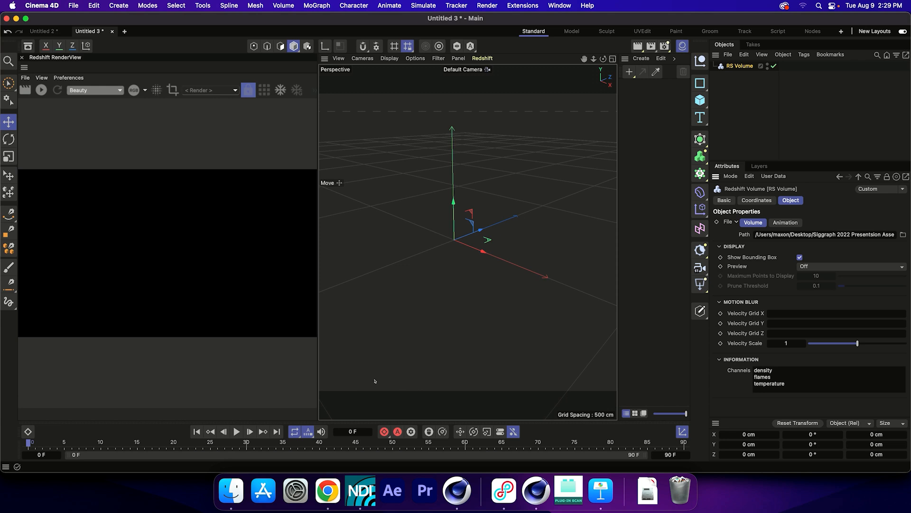
Set the RS Volume's preview to Points with a maximum of 50 points to display
click(818, 267)
click(817, 297)
click(817, 276)
text(50)
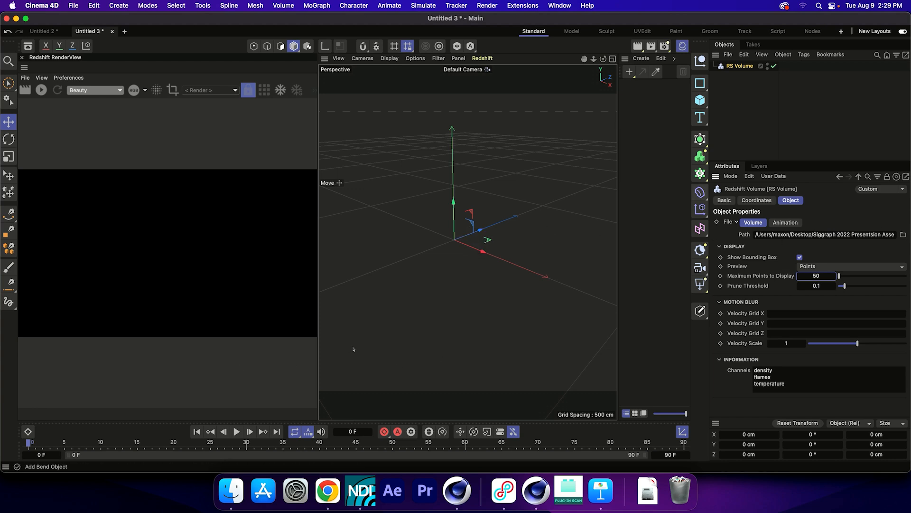
Set the RS Volume's animation mode to Simple and detect the frames of the VDB sequence
click(786, 222)
click(835, 234)
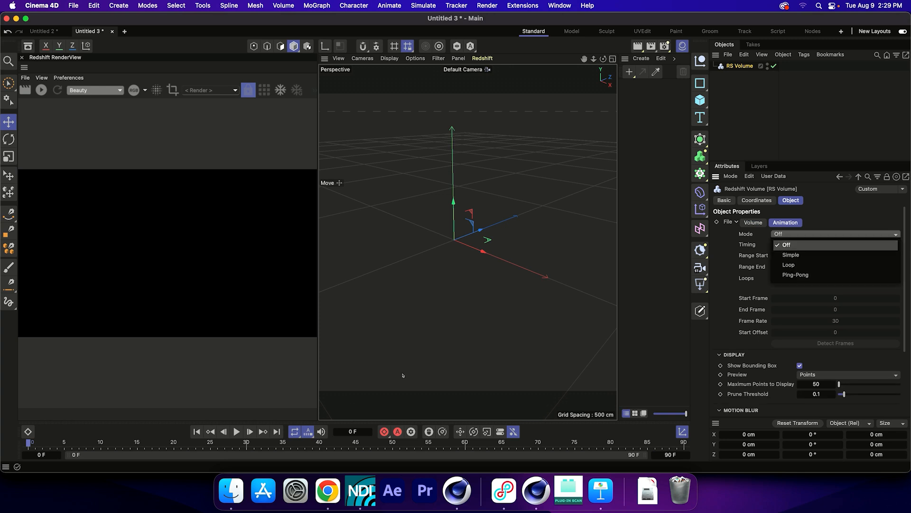
click(788, 254)
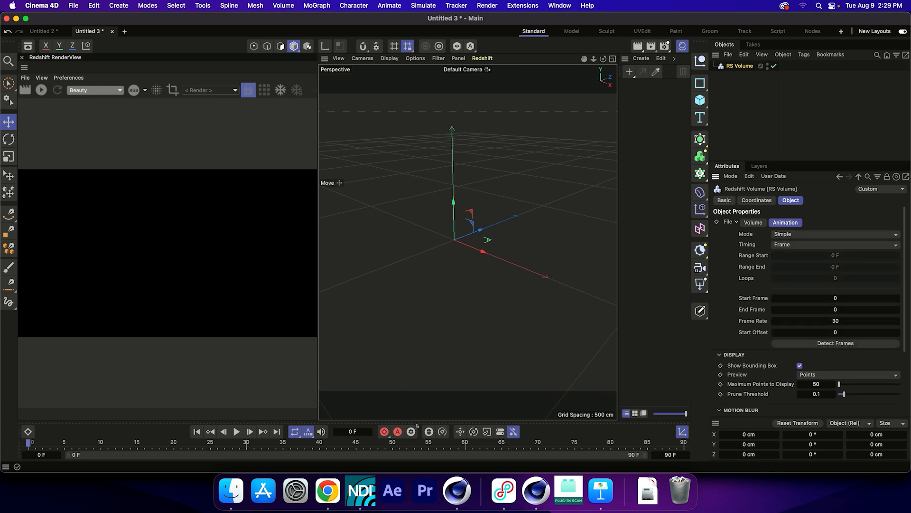
click(836, 343)
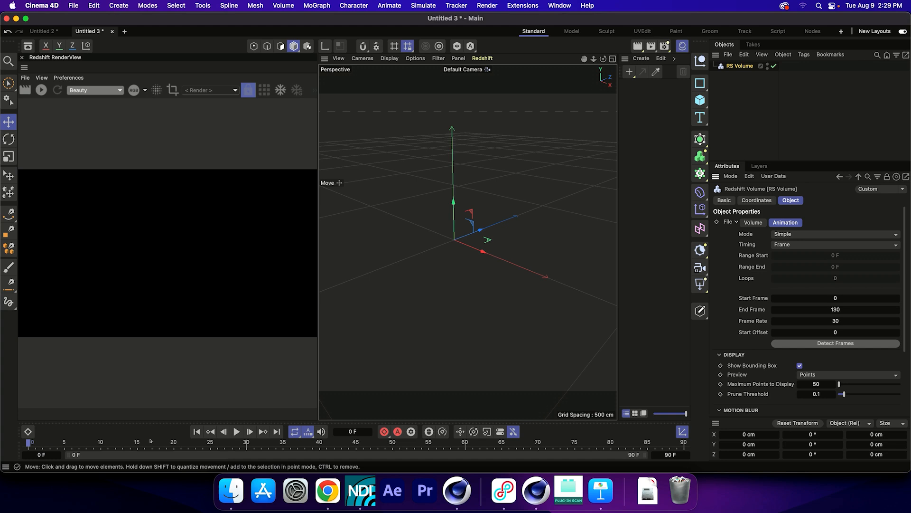
Play the explosion sequence and pause it at frame 41
key(F8)
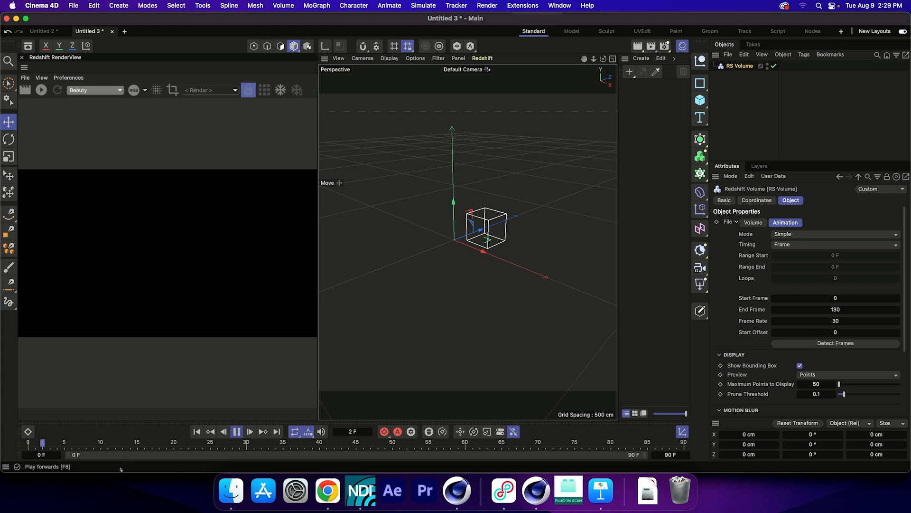
click(237, 432)
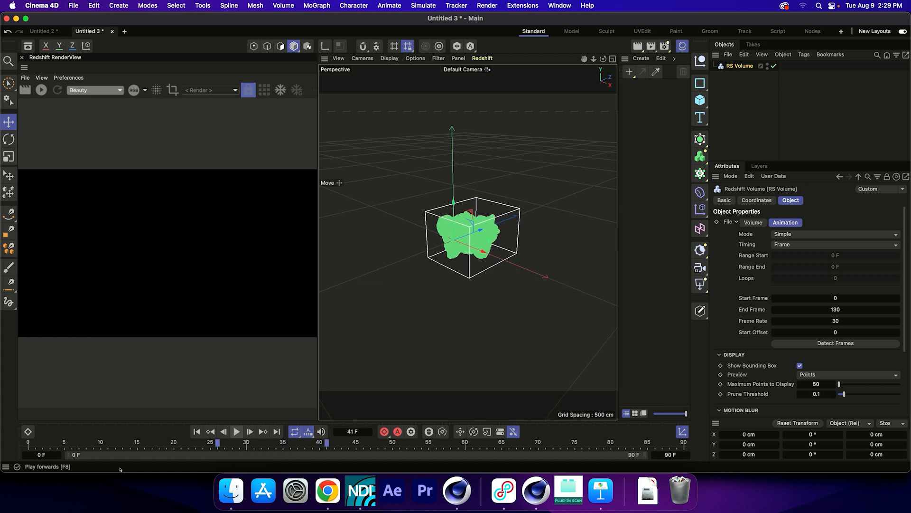
Rotate the RS Volume to a pitch of -90° so the explosion cloud stands upright
alt+drag(255, 370, 212, 356)
alt+middle_drag(254, 370, 236, 365)
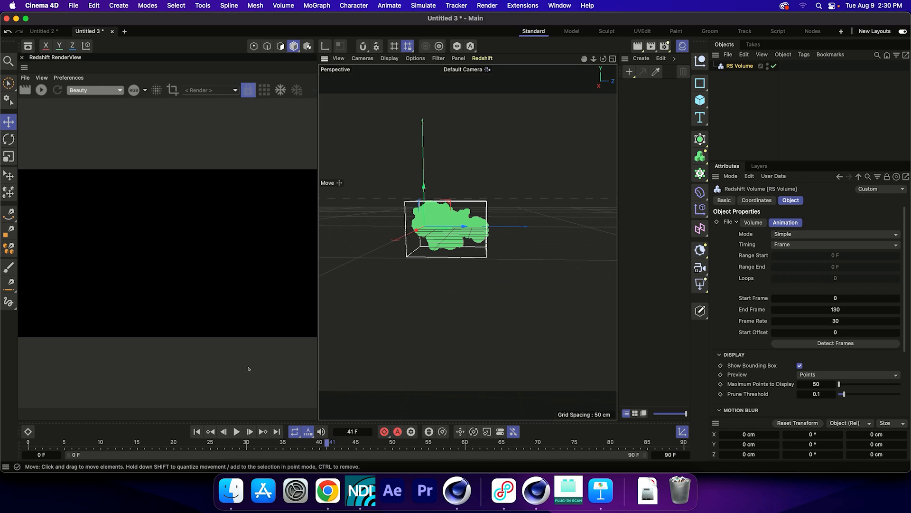
key(r)
shift+drag(224, 360, 220, 378)
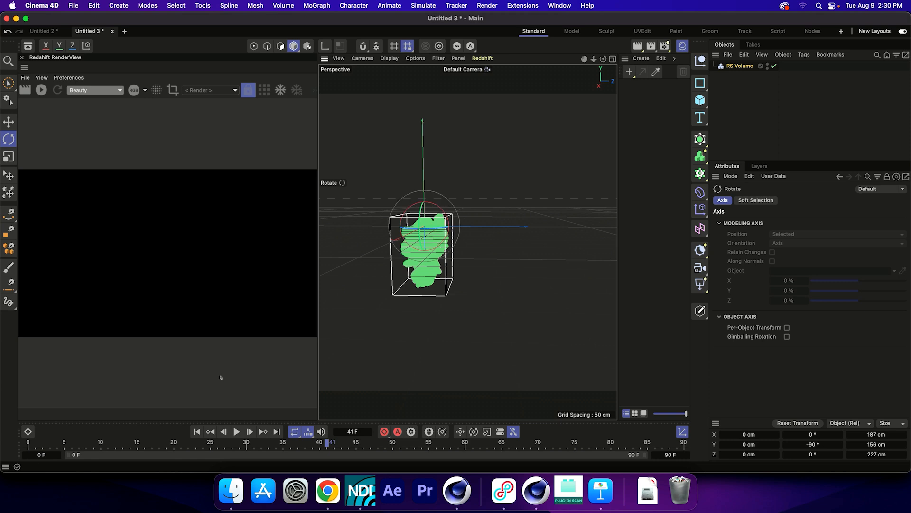
Hide the workplane grid in the perspective viewport and deselect the RS Volume
click(438, 58)
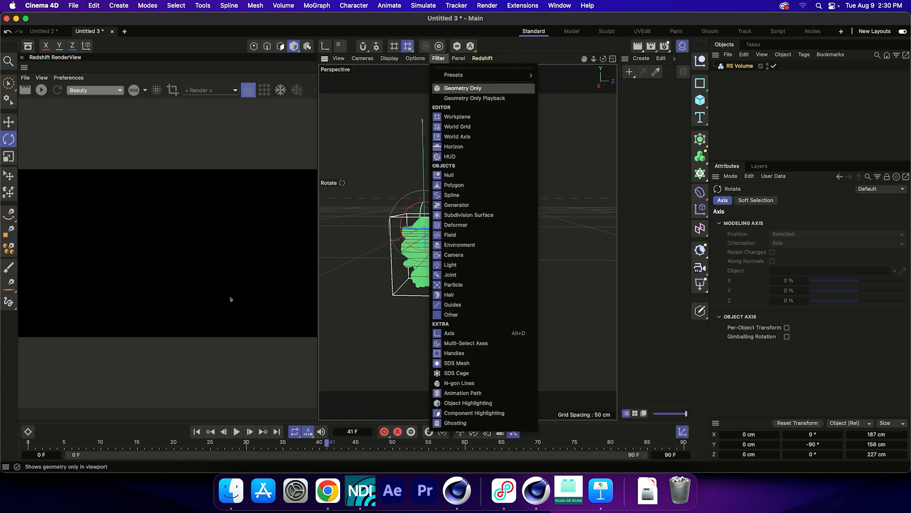
click(466, 117)
click(443, 237)
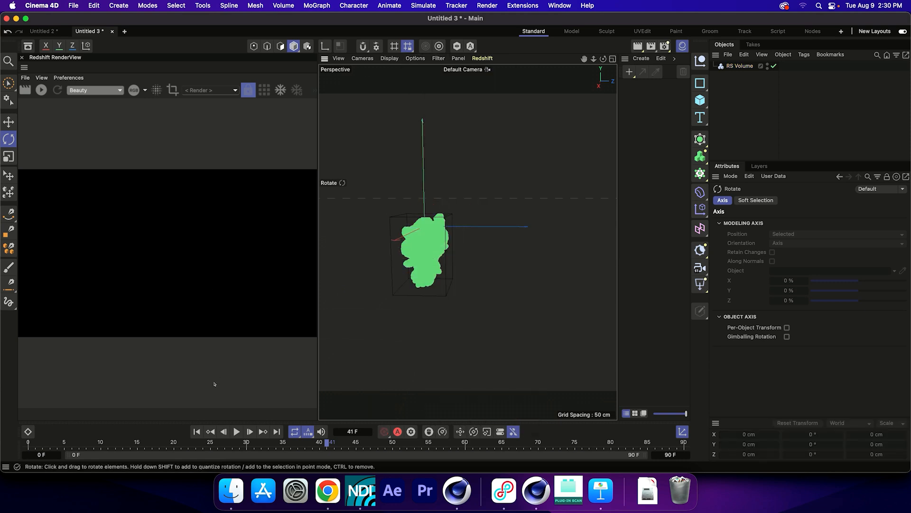
Frame the explosion closely in the perspective view, select the RS Volume, and start the interactive Redshift render
alt+middle_drag(428, 255, 436, 215)
alt+drag(436, 216, 465, 224)
scroll(468, 214, up, 5)
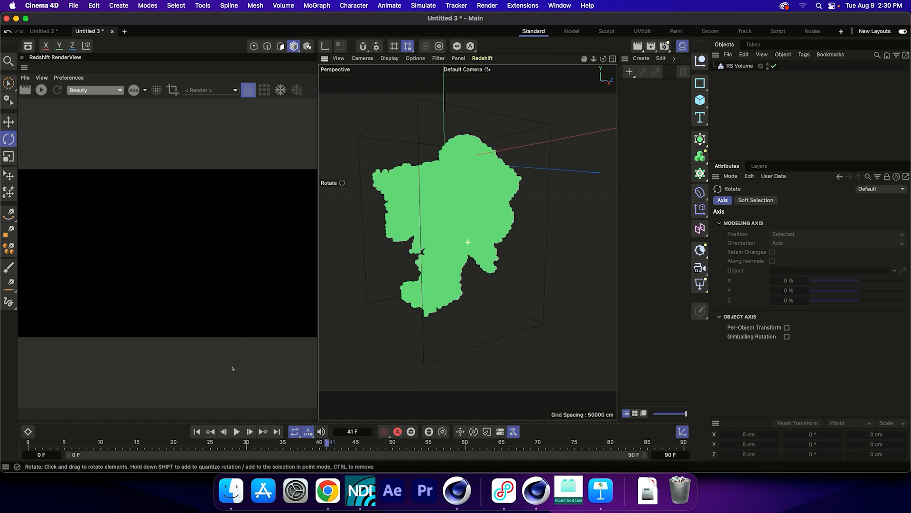
alt+drag(233, 369, 242, 370)
click(372, 286)
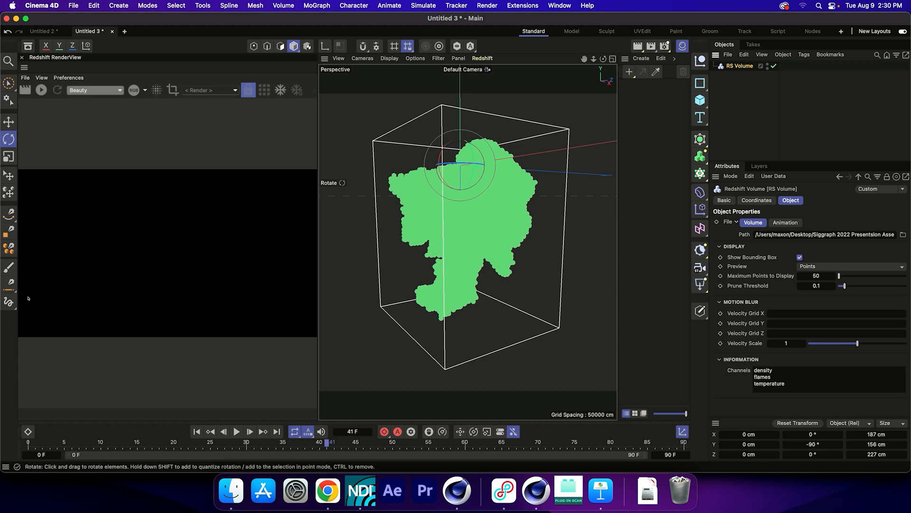
click(41, 90)
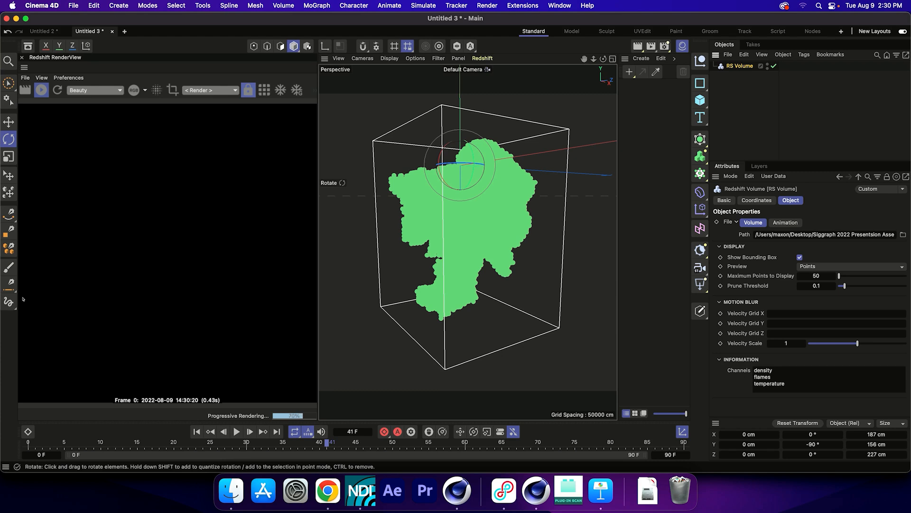
Add a Redshift area light and give it a Target tag aimed at the RS Volume
drag(703, 282, 741, 354)
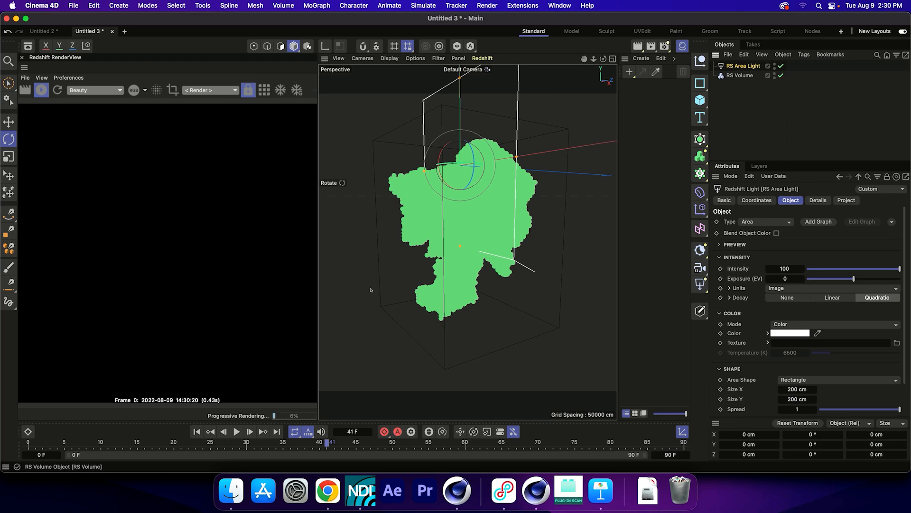
right_click(742, 66)
mouse_move(775, 40)
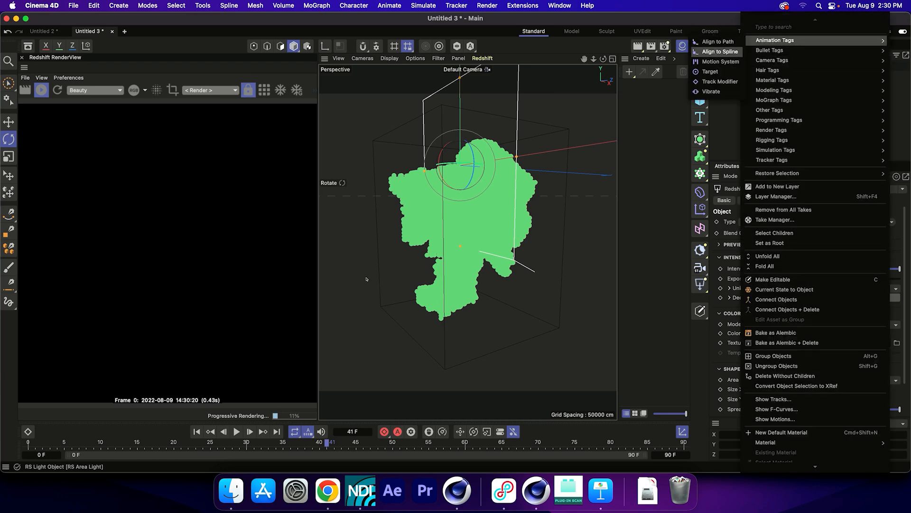
click(711, 71)
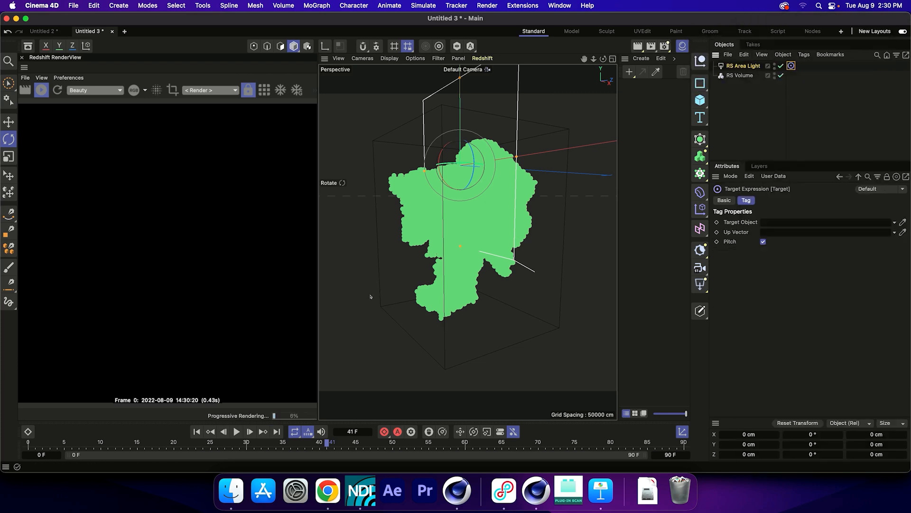
drag(740, 76, 775, 222)
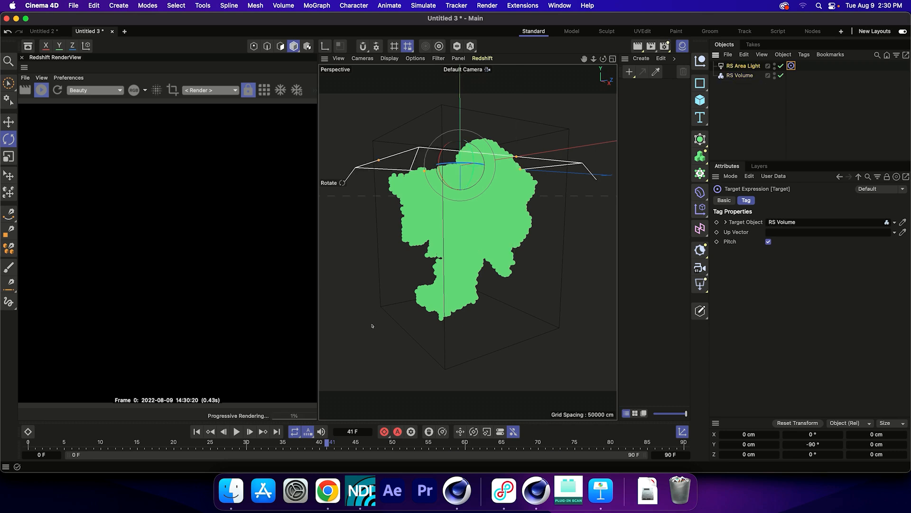
Move the area light beside the explosion cloud, to about X -387, Y -55, Z 54 cm
click(741, 66)
key(F5)
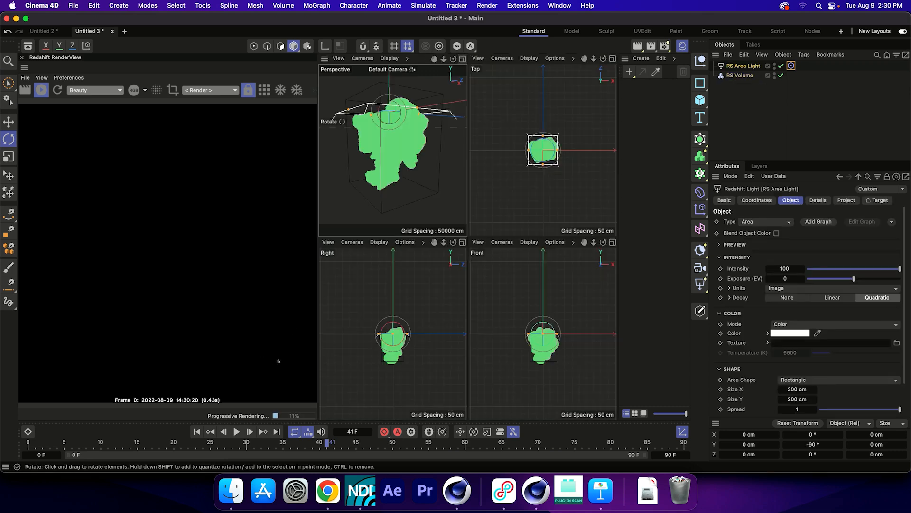
mouse_move(555, 164)
mouse_down()
mouse_move(532, 167)
mouse_move(566, 151)
mouse_move(553, 146)
mouse_up()
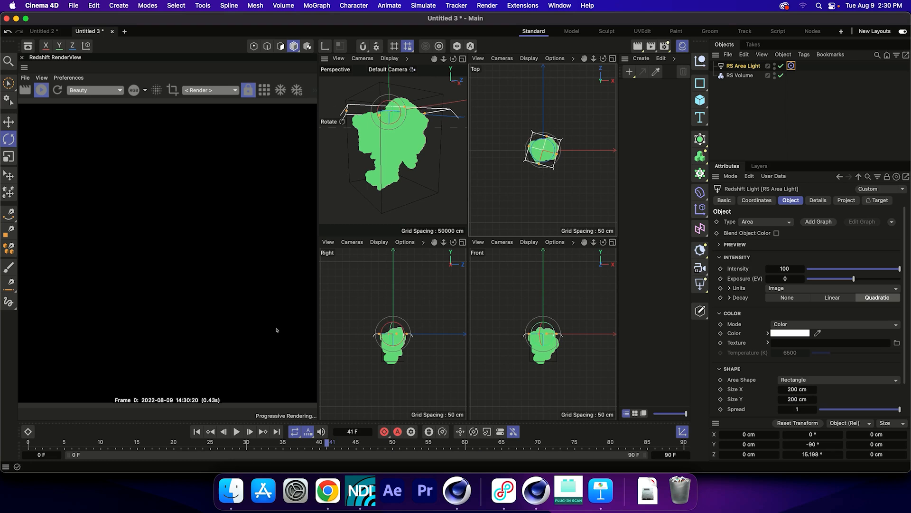
drag(580, 177, 544, 158)
key(e)
drag(599, 195, 537, 169)
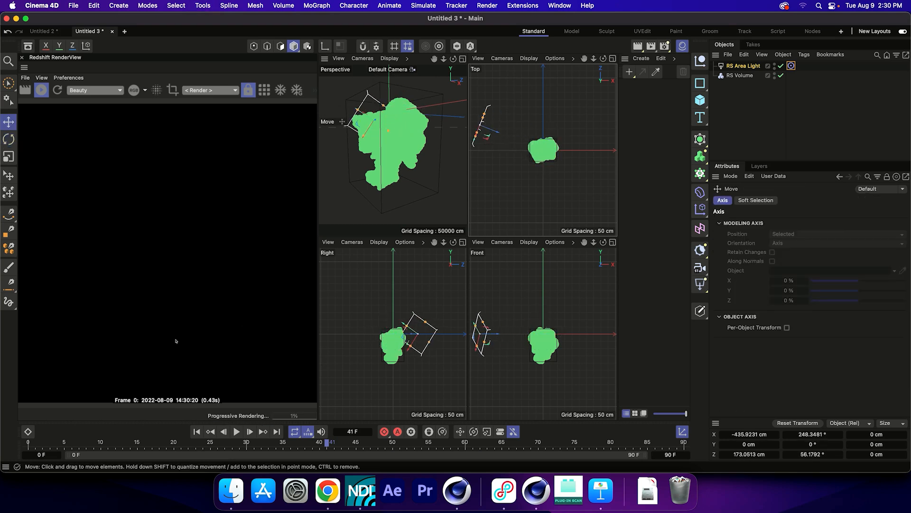
drag(349, 150, 334, 161)
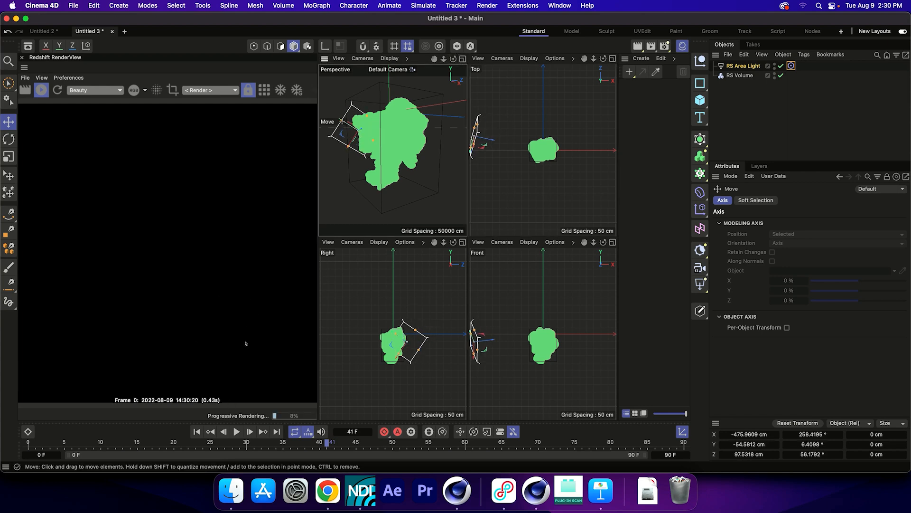
mouse_move(477, 141)
mouse_down()
mouse_move(487, 156)
mouse_move(491, 147)
mouse_up()
click(791, 65)
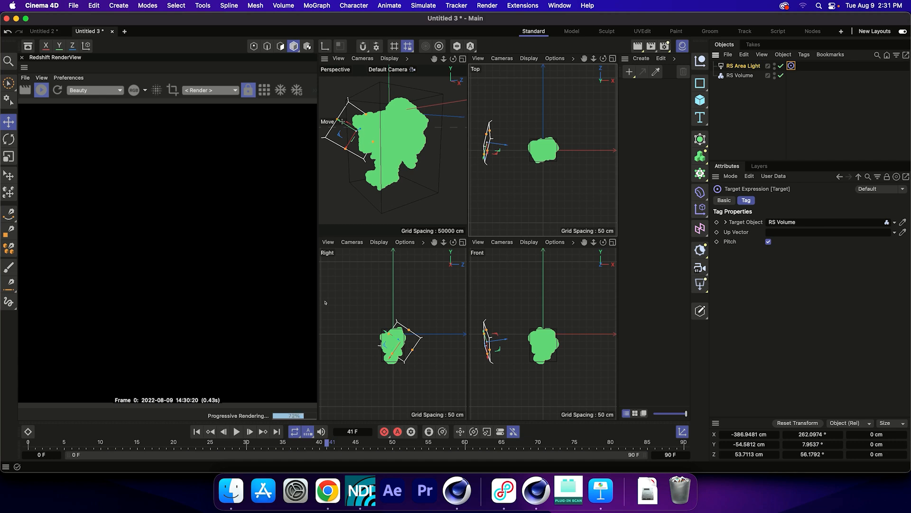
Create a Redshift Volume material and apply it to the RS Volume object
click(641, 58)
mouse_move(665, 105)
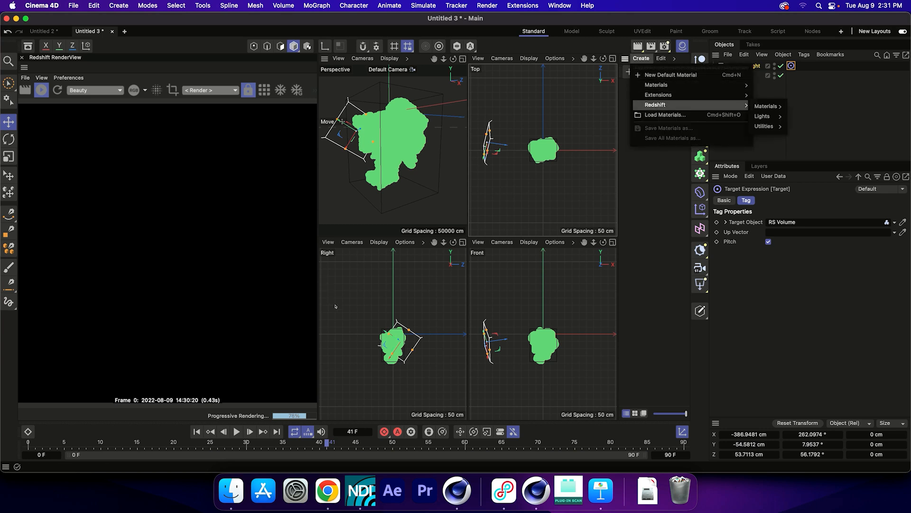
mouse_move(769, 106)
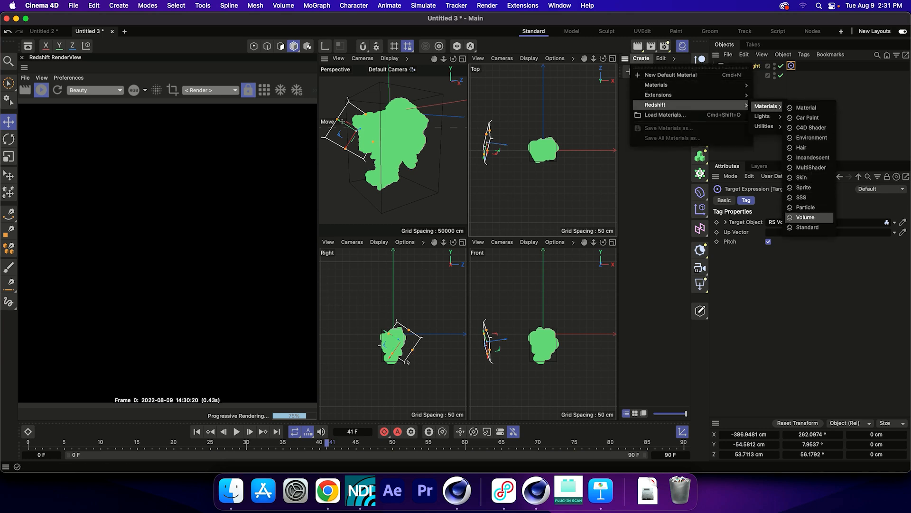
click(805, 217)
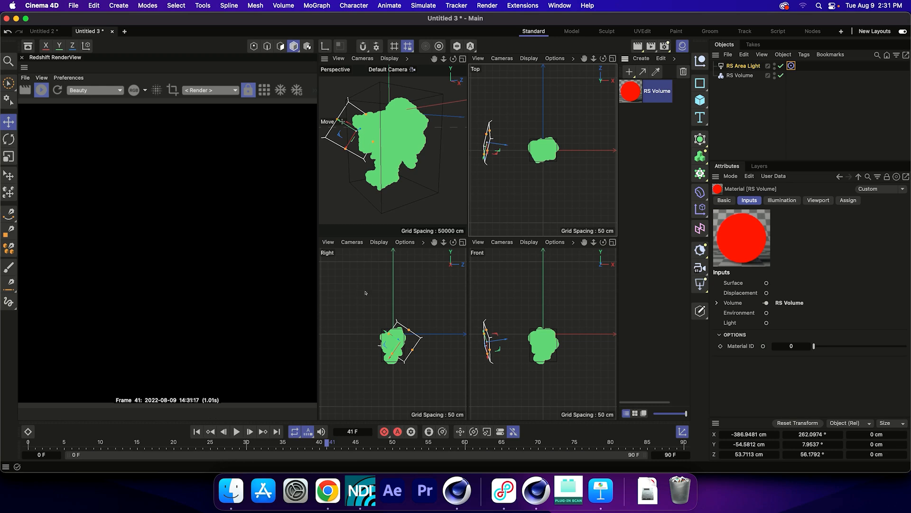
drag(630, 91, 740, 75)
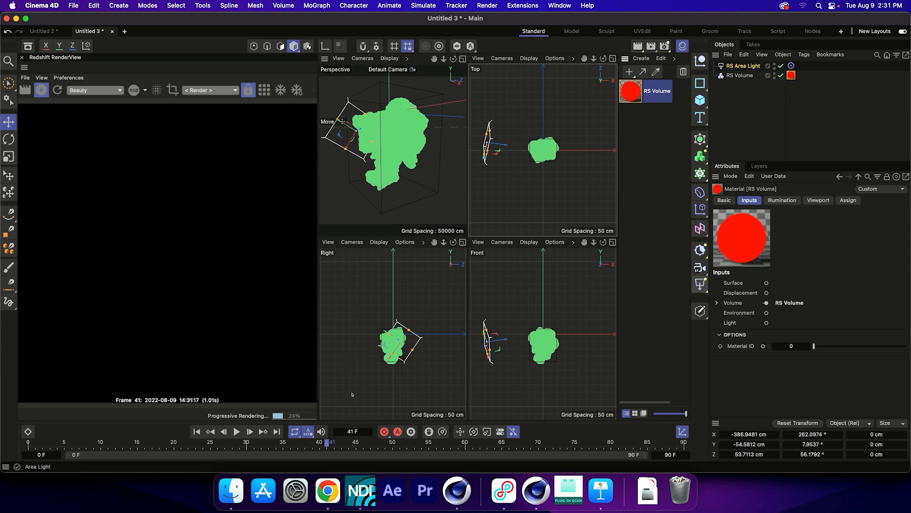
Add a Redshift dome light and disable its Background option
click(700, 284)
click(745, 371)
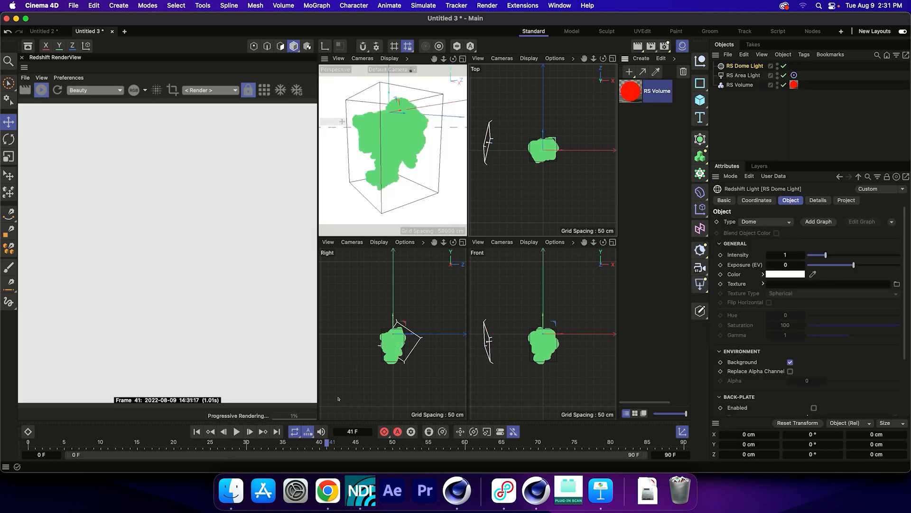
click(740, 84)
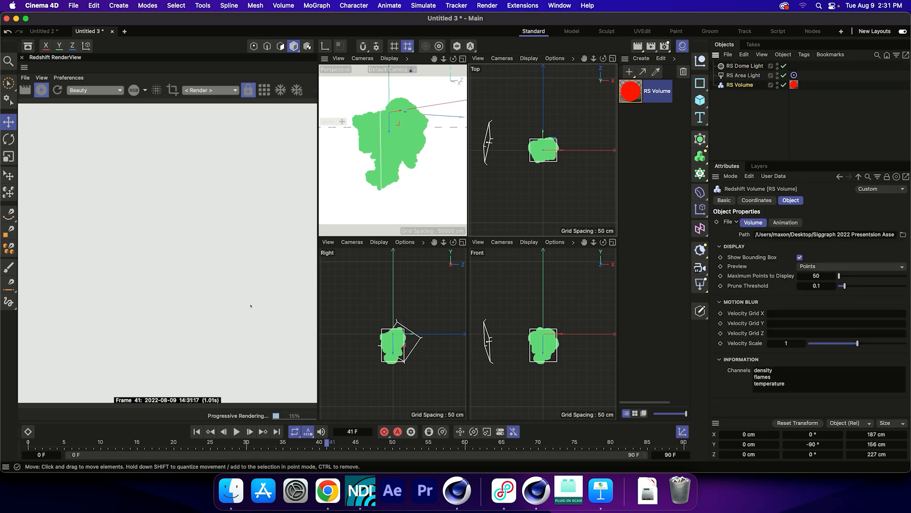
click(375, 286)
click(790, 362)
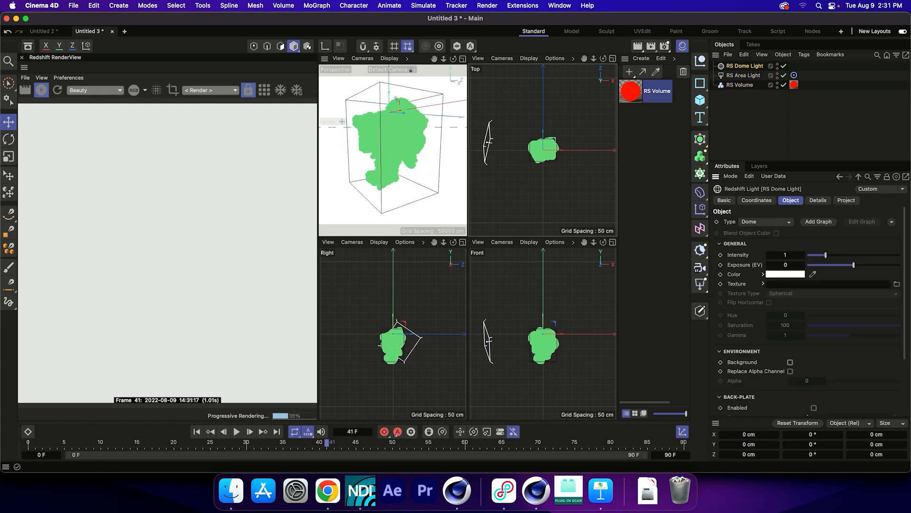
Open the RS Volume material in the Node Editor, dock the editor below the viewports and select the RS Volume node
click(637, 94)
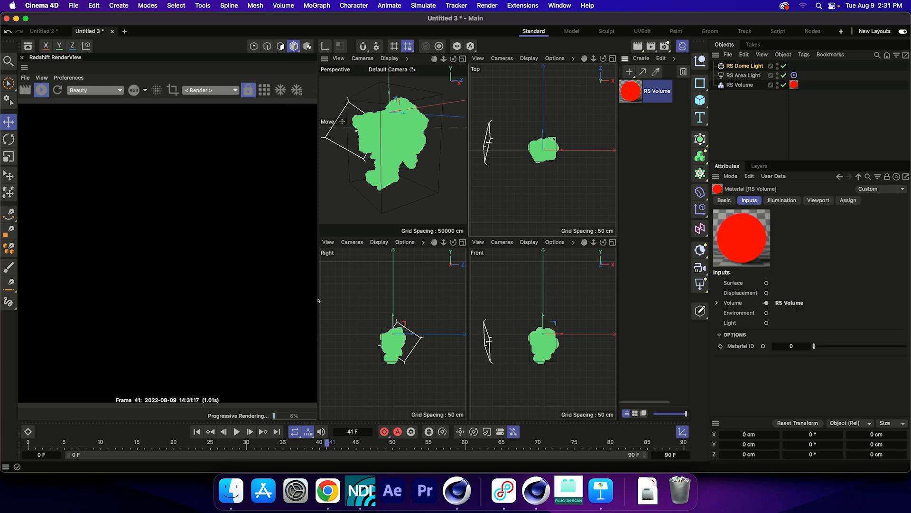
double_click(634, 88)
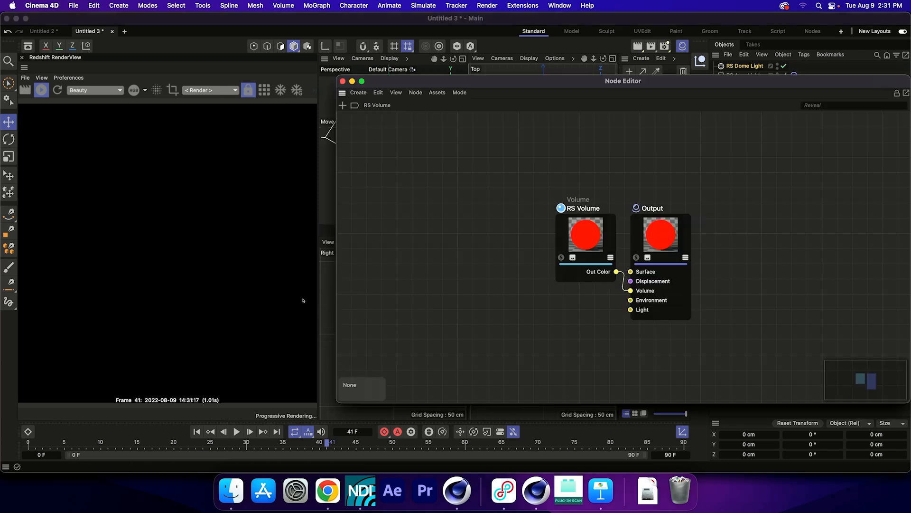
drag(378, 82, 368, 39)
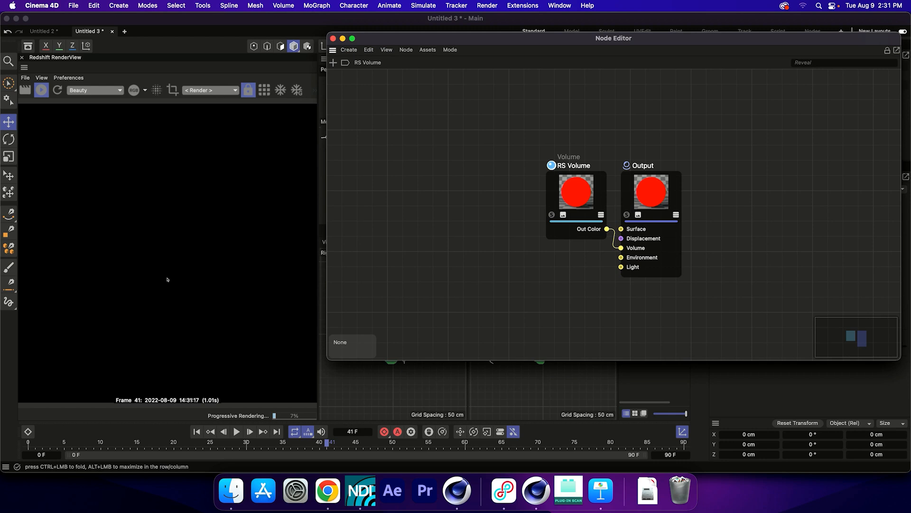
drag(219, 466, 260, 345)
mouse_move(567, 393)
alt+middle_down()
mouse_move(522, 358)
mouse_move(380, 298)
alt+middle_up()
drag(380, 298, 347, 307)
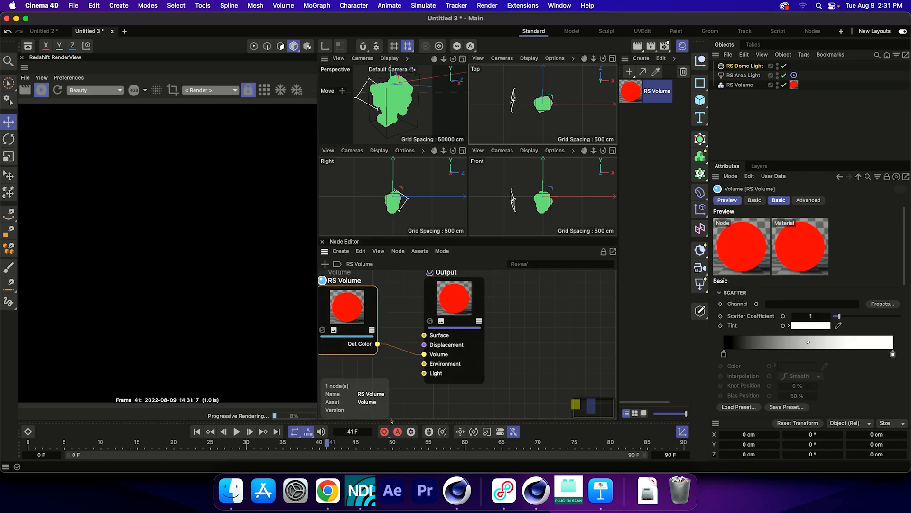
Set the RS Volume node's scatter channel to density and enlarge the perspective view to fill the viewport area
scroll(799, 351, down, 2)
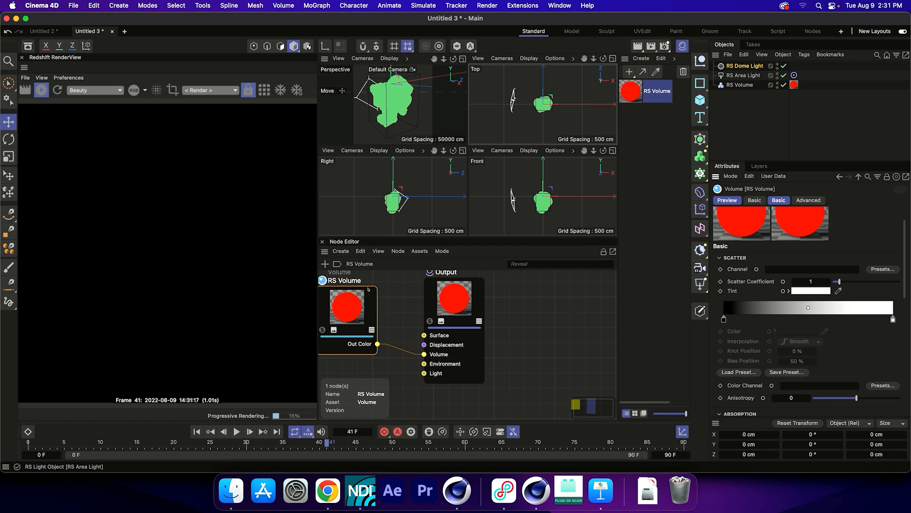
click(742, 85)
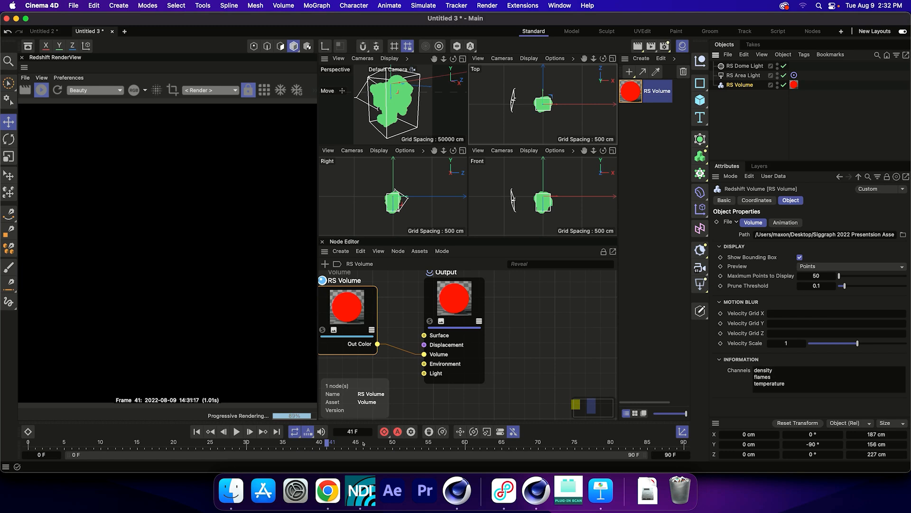
click(320, 301)
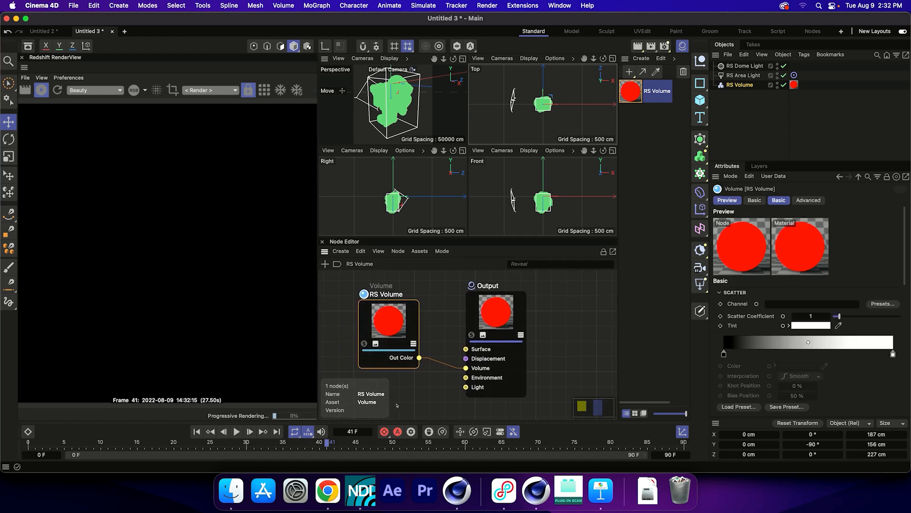
key(Tab)
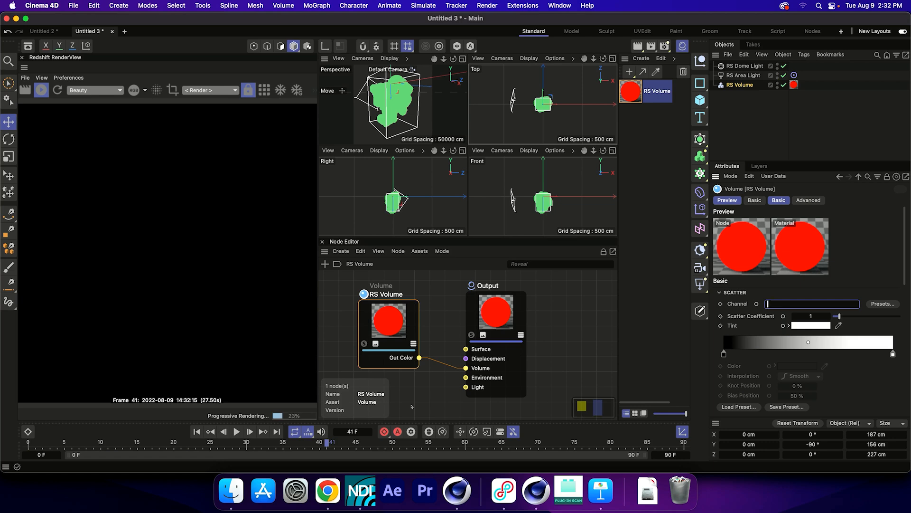
text(density)
key(Return)
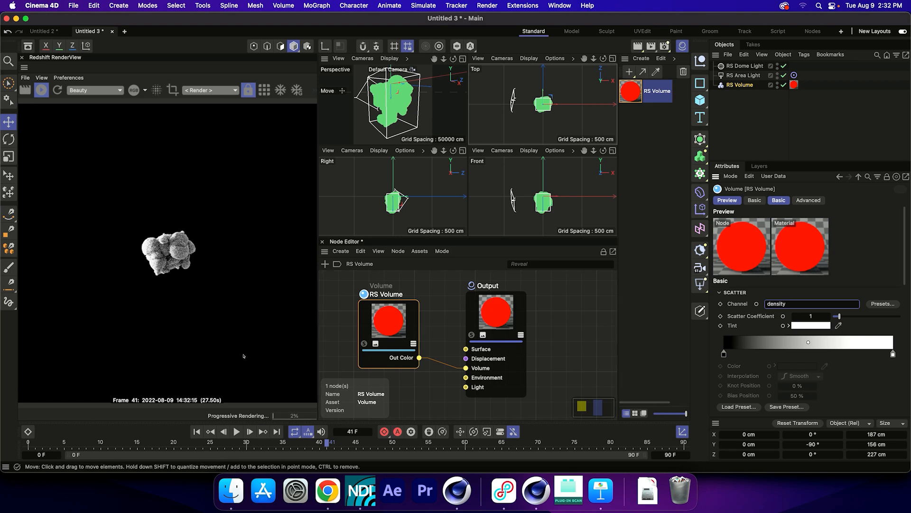
key(F1)
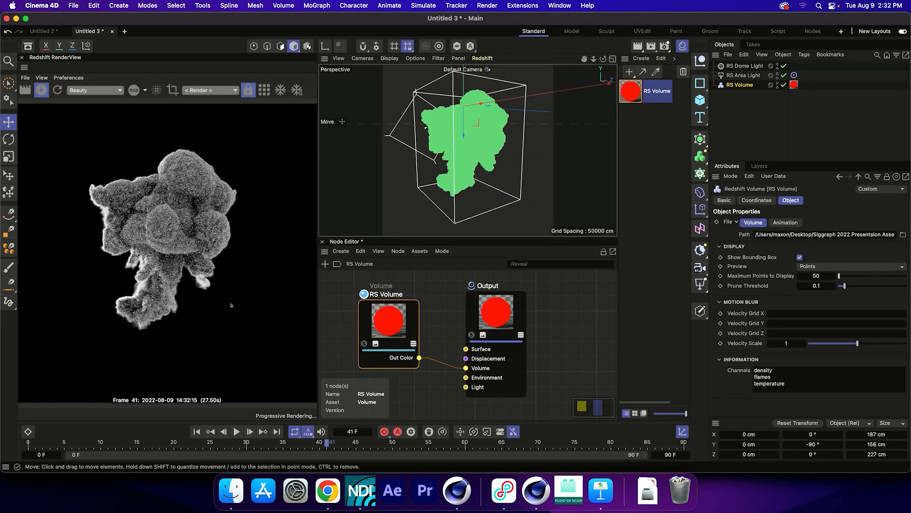
Review the RS Volume node's scatter, absorption and emission settings, try a scatter coefficient of 8.2 and reset it to 1
click(363, 309)
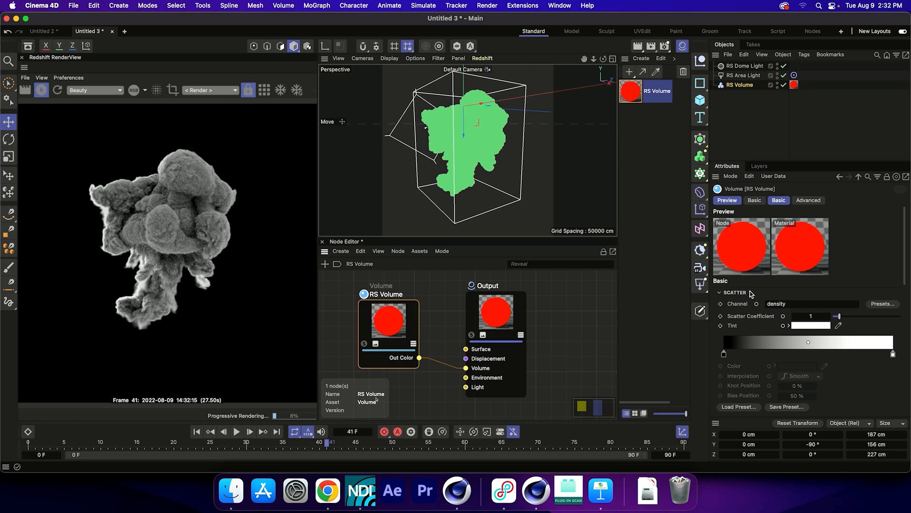
scroll(750, 292, down, 5)
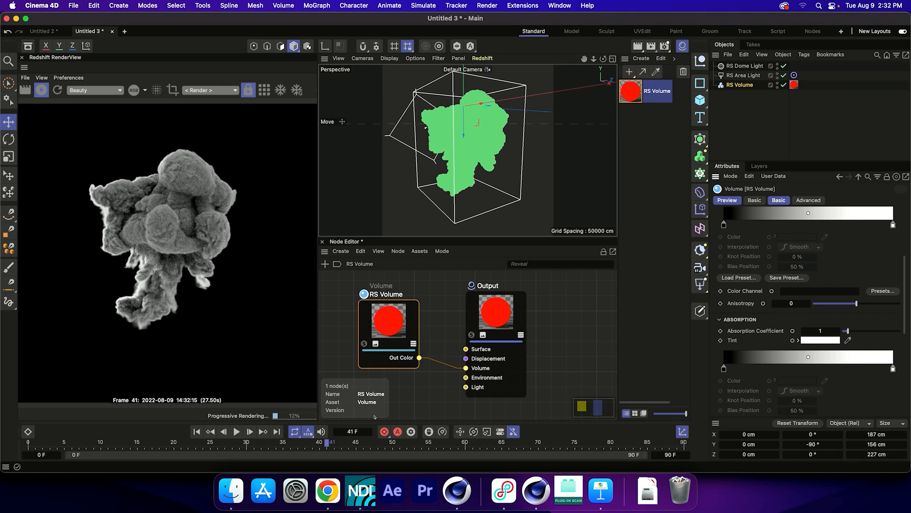
scroll(750, 321, down, 5)
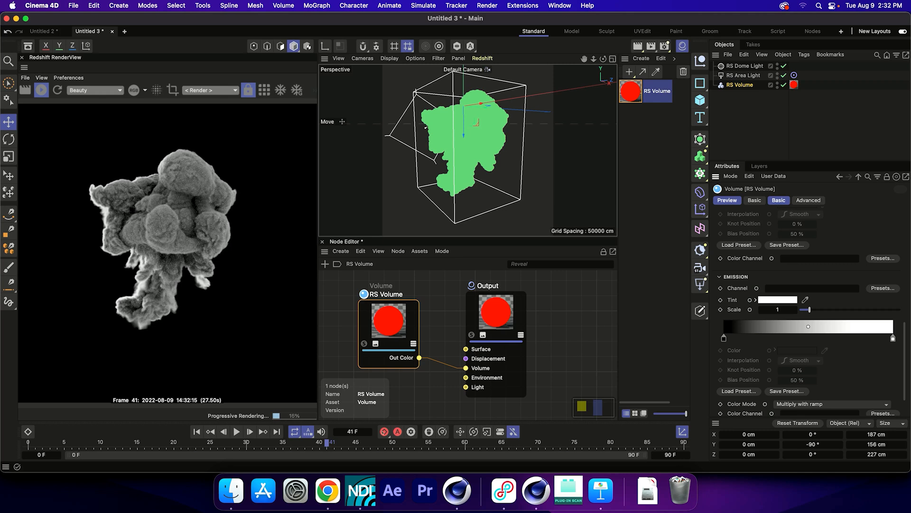
scroll(750, 288, up, 6)
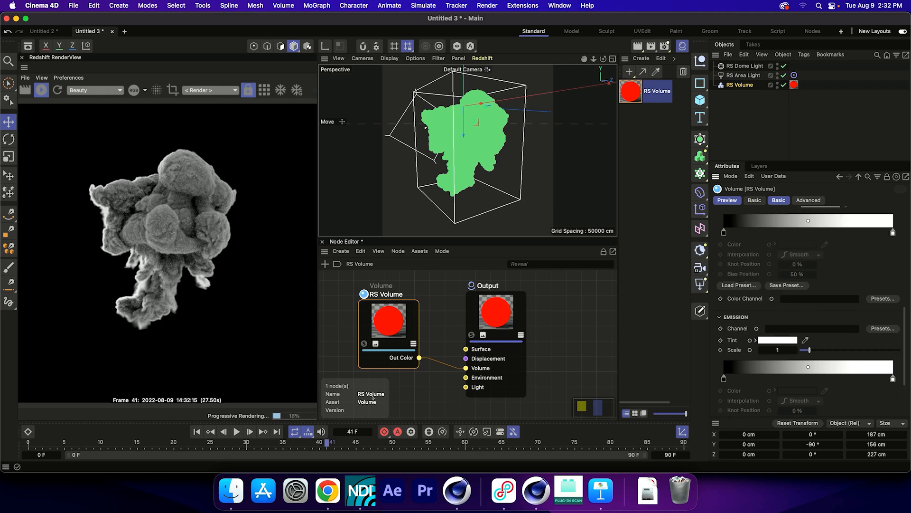
scroll(820, 280, up, 4)
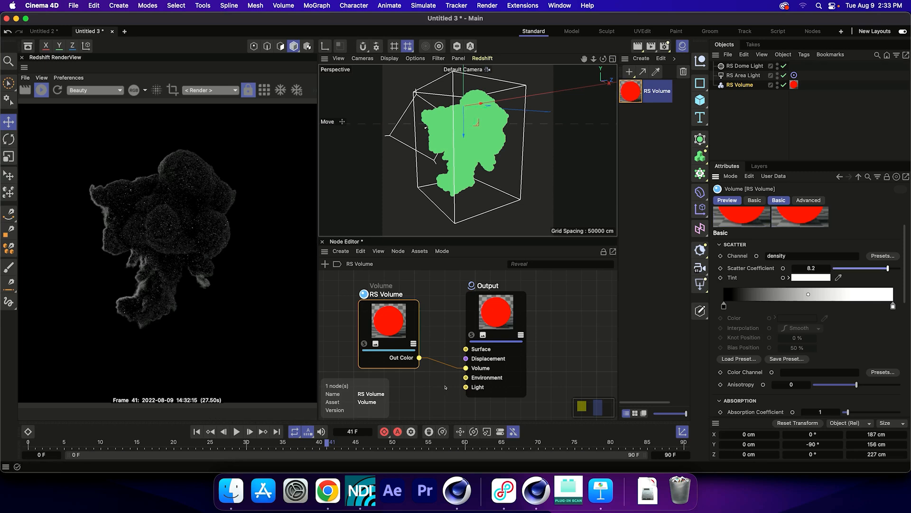
text(1)
key(Return)
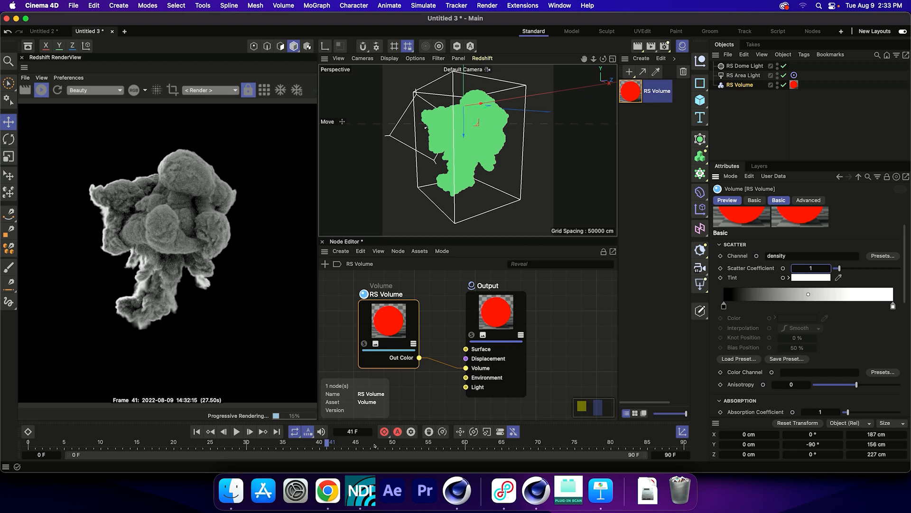
Lower the RS Volume node's scatter anisotropy to -0.886 and compare the explosion's lighting from different angles
drag(857, 384, 818, 385)
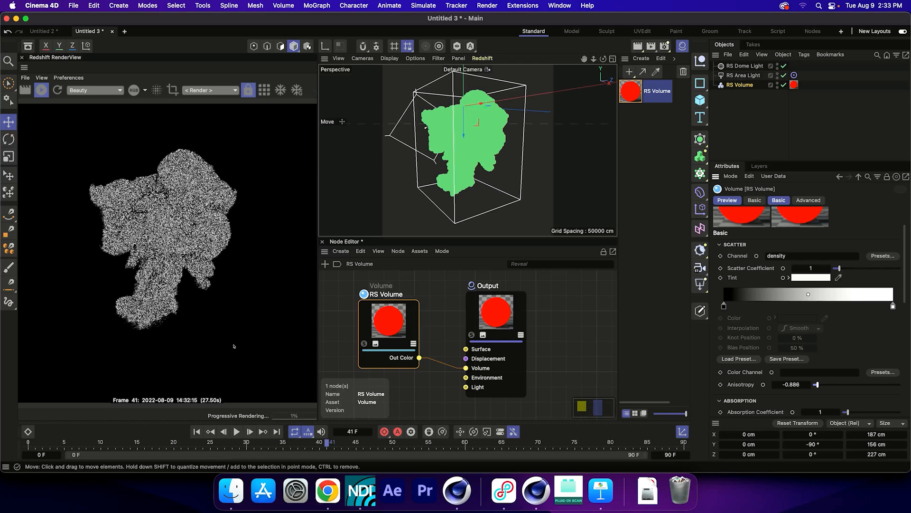
alt+drag(220, 327, 254, 328)
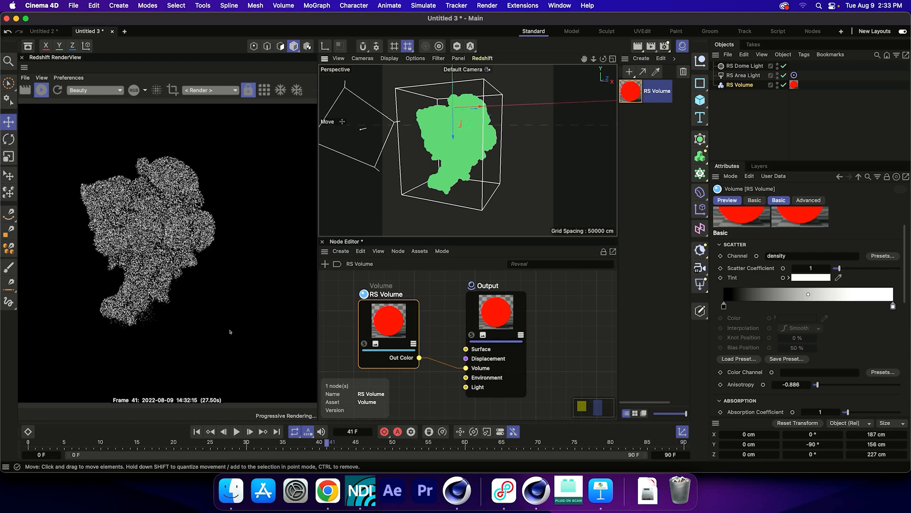
alt+drag(216, 328, 255, 328)
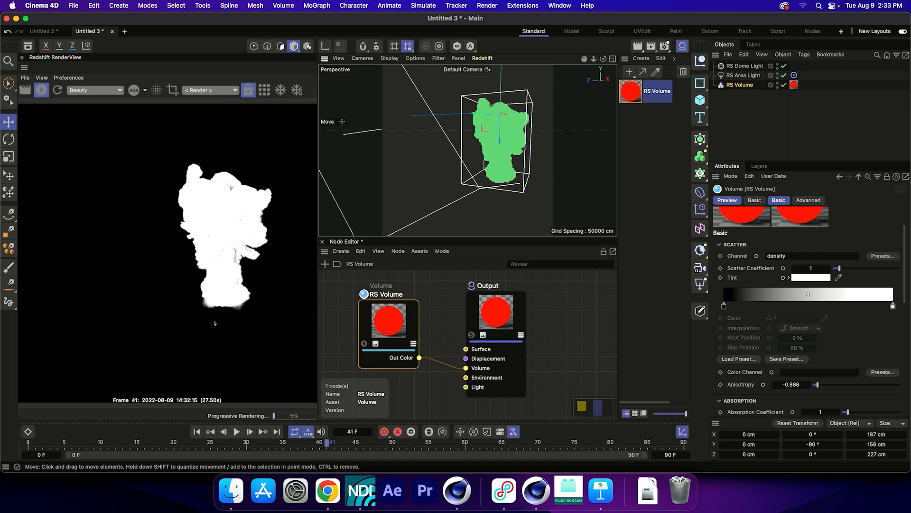
Try a scatter anisotropy of 0.8 on the RS Volume node and compare the explosion's lighting from different angles
alt+drag(246, 328, 262, 329)
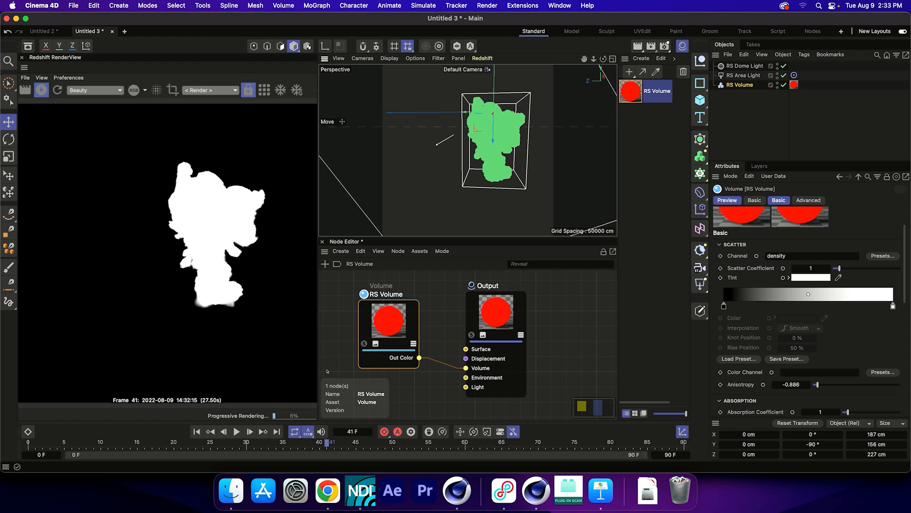
alt+drag(262, 322, 294, 324)
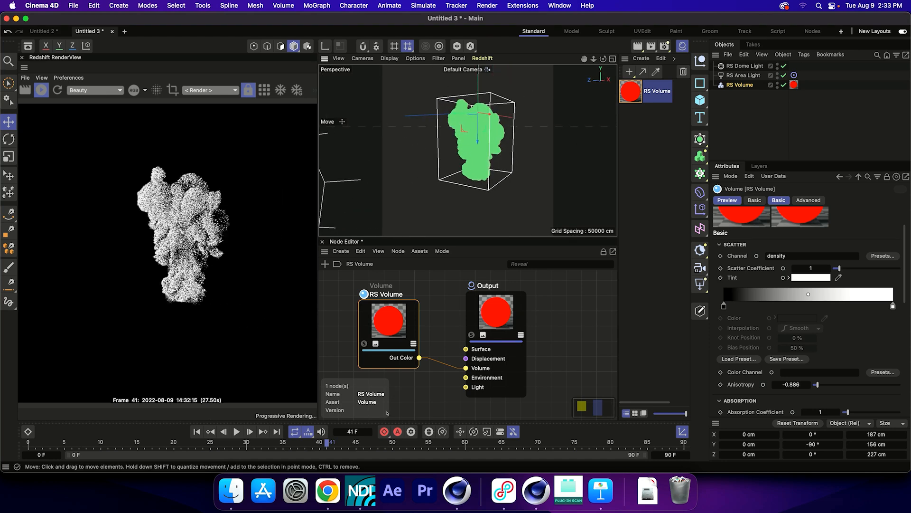
text(0.8)
key(Return)
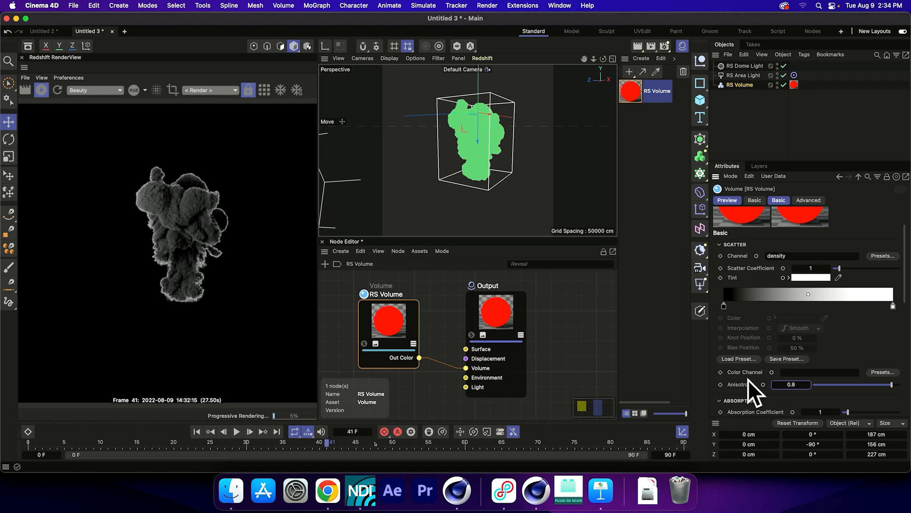
mouse_move(254, 323)
alt+mouse_down()
mouse_move(237, 327)
mouse_move(248, 328)
alt+mouse_up()
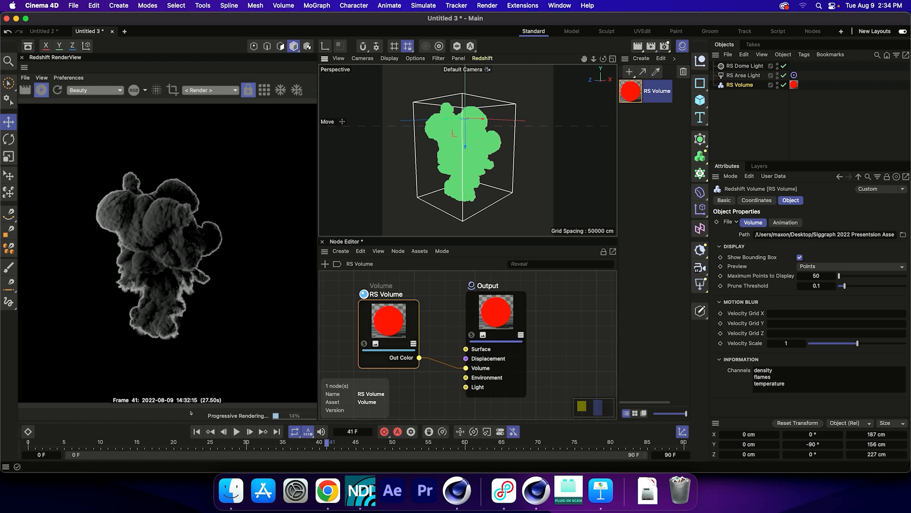
Reselect the RS Volume node in the Node Editor and set its scatter anisotropy to 0
drag(389, 328, 404, 320)
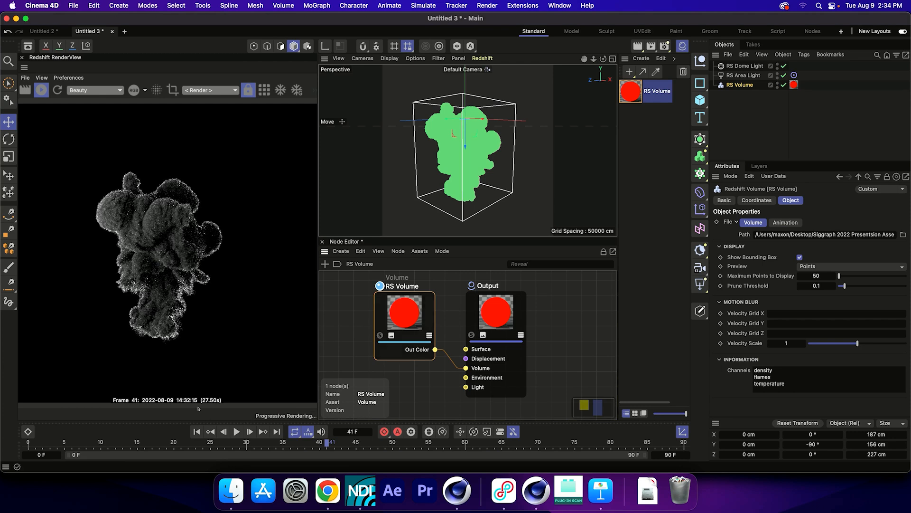
click(631, 91)
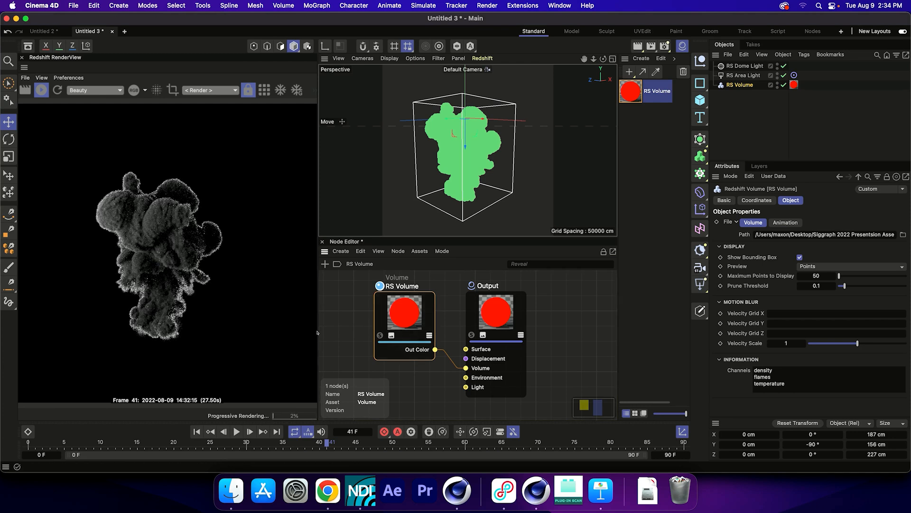
click(402, 349)
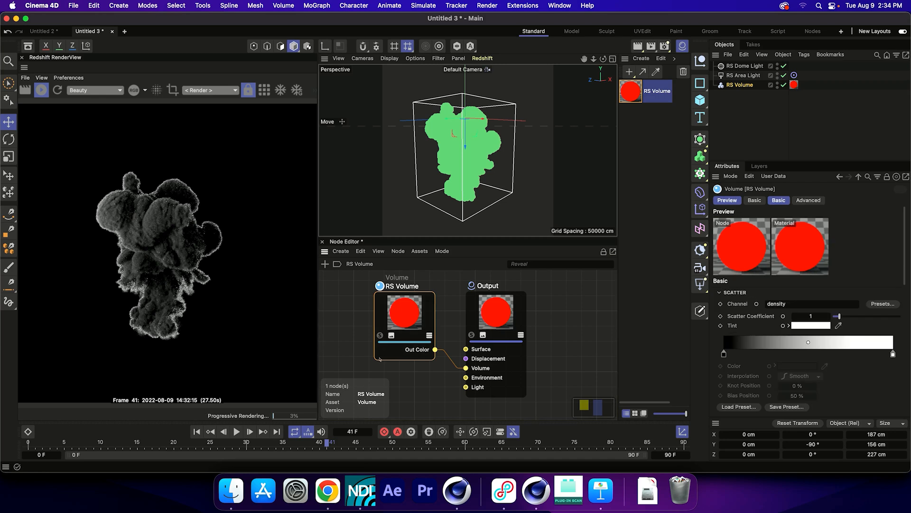
scroll(807, 311, down, 6)
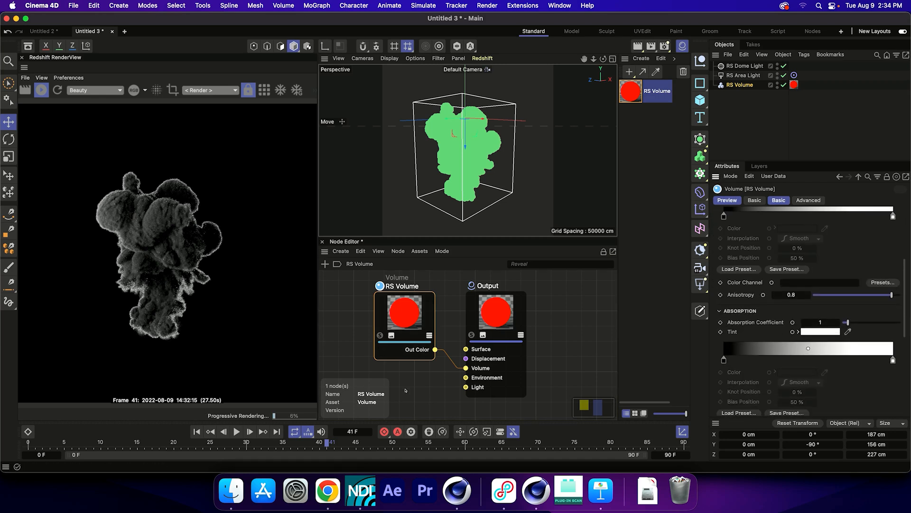
double_click(784, 294)
text(0)
key(Return)
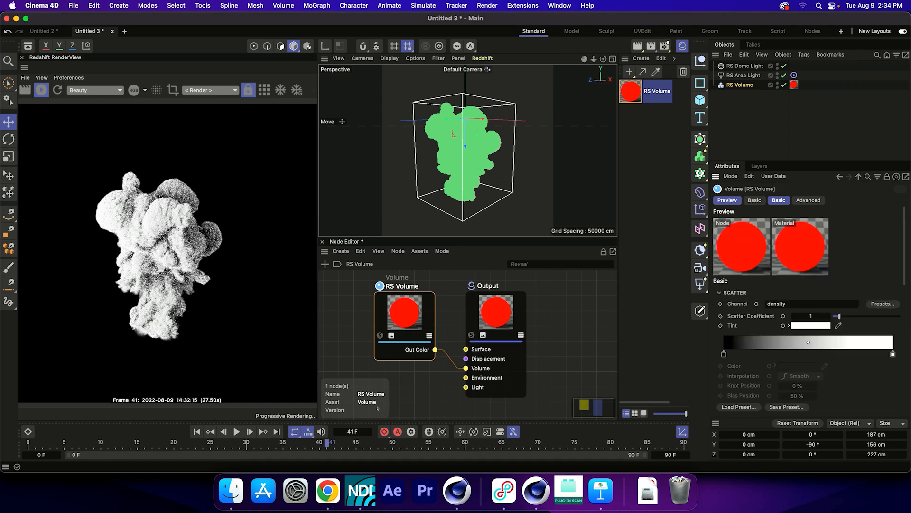
Set the RS Volume node's emission channel to temperature
scroll(779, 328, down, 10)
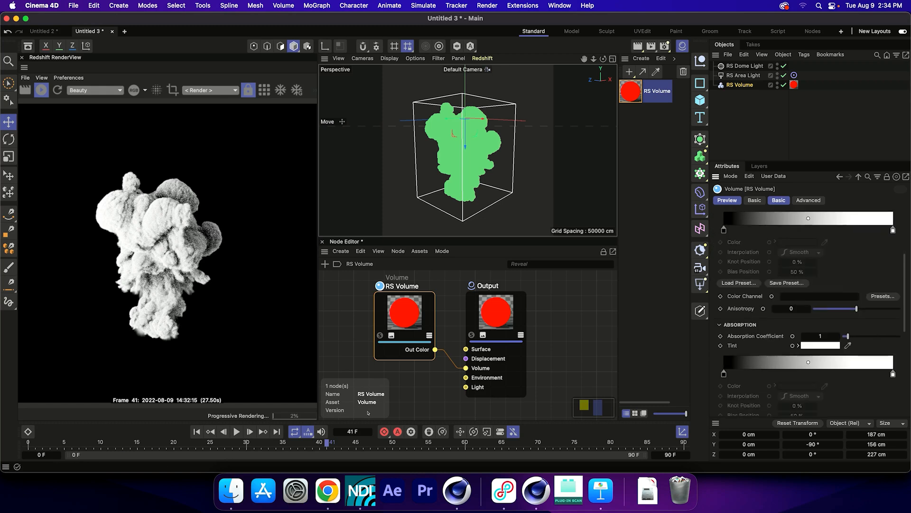
click(797, 331)
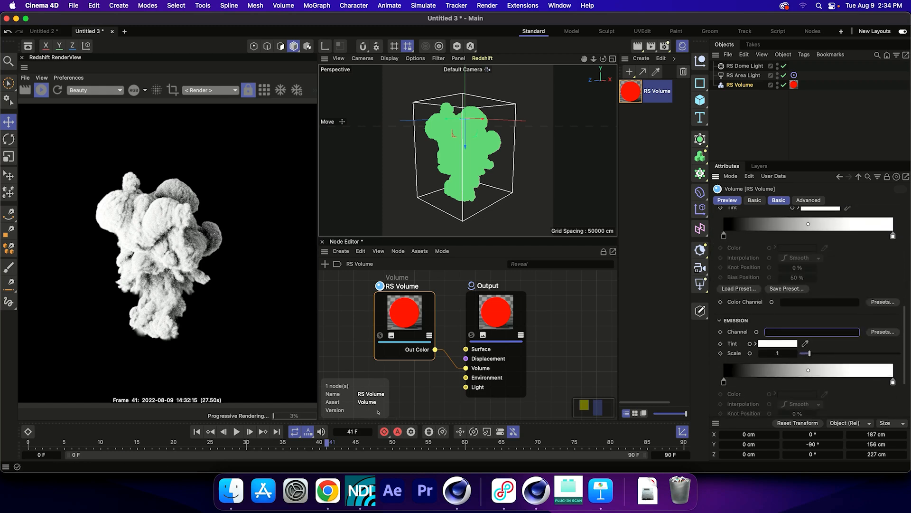
scroll(755, 320, down, 5)
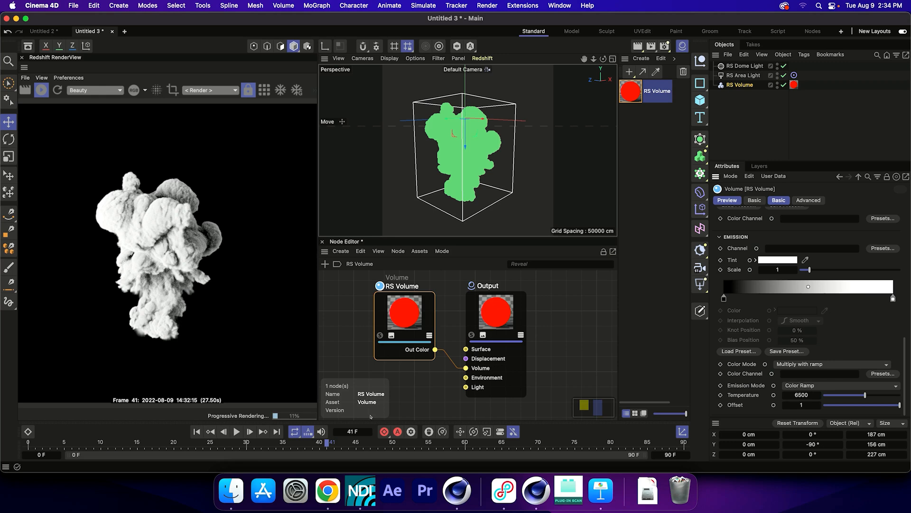
click(798, 248)
text(temperature)
key(Return)
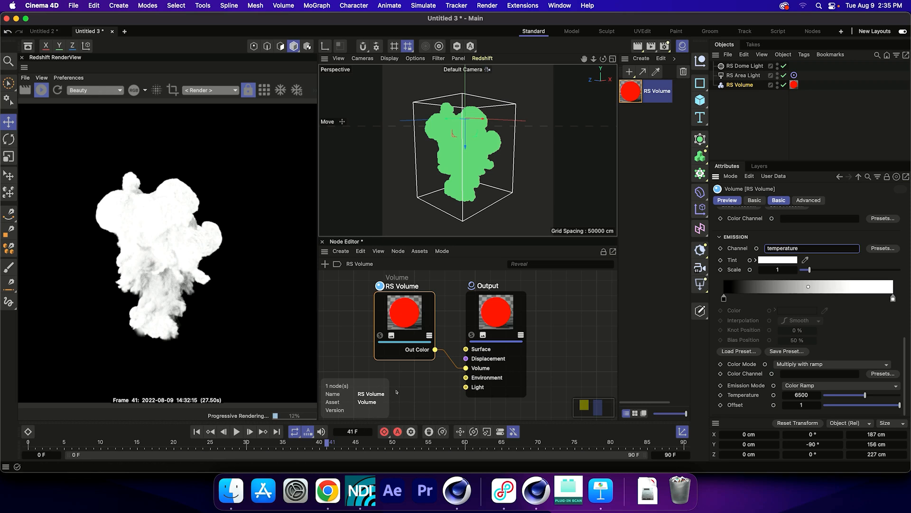
Load the Heat 3 preset into the emission ramp and set the emission scale to 0.1
click(743, 351)
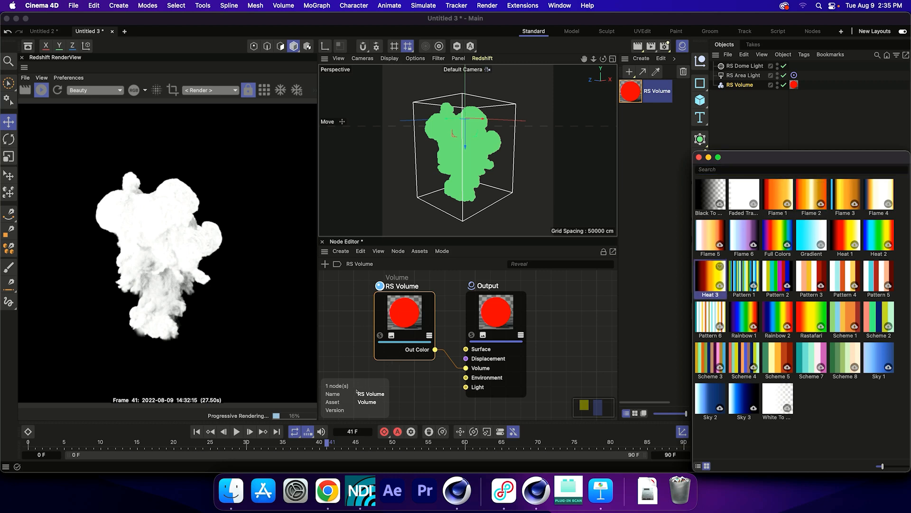
double_click(712, 278)
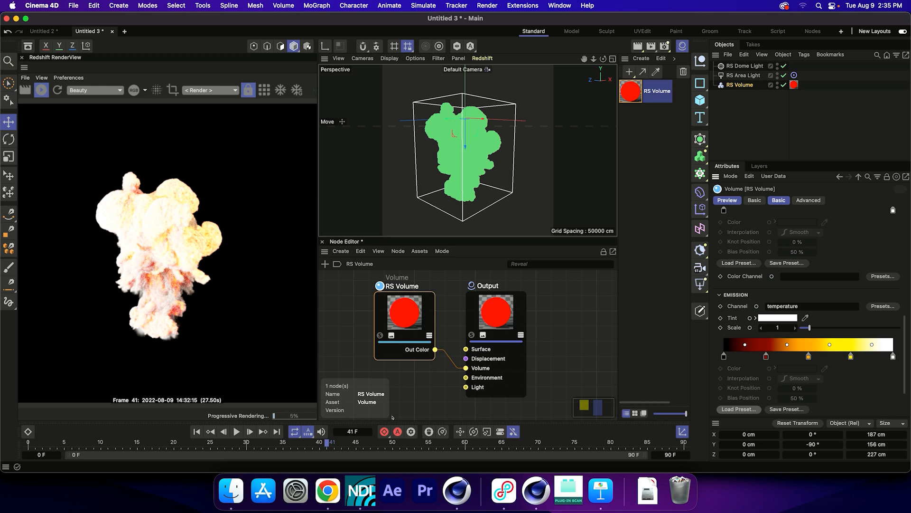
double_click(779, 328)
text(0.1)
key(Return)
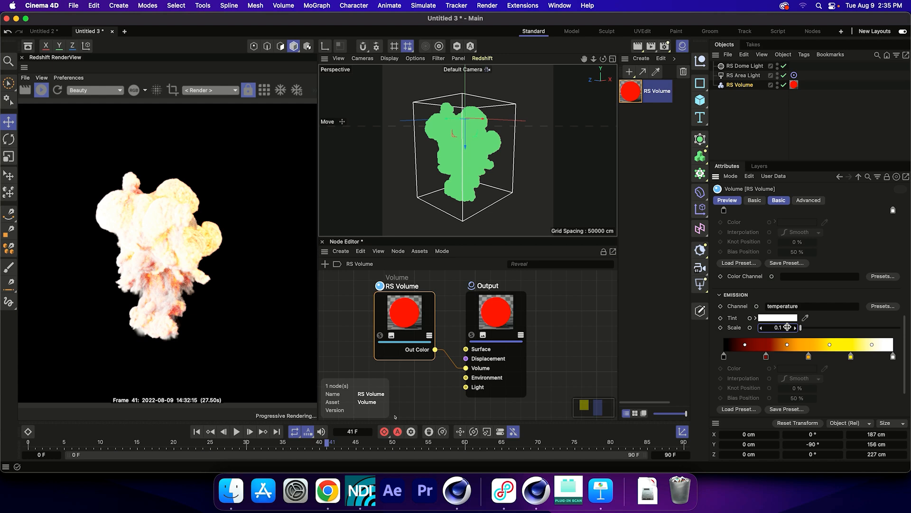
Try an emission scale of 10 and reset it to 1
double_click(787, 327)
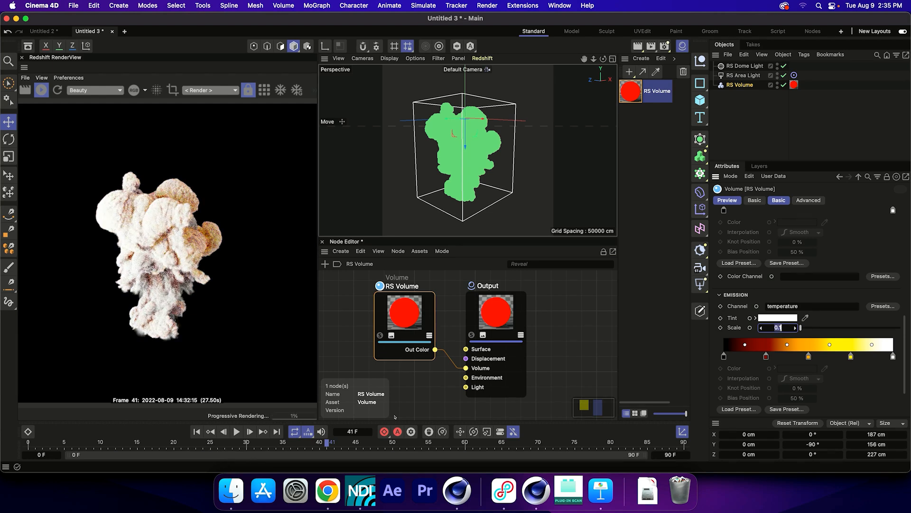
text(10)
key(Return)
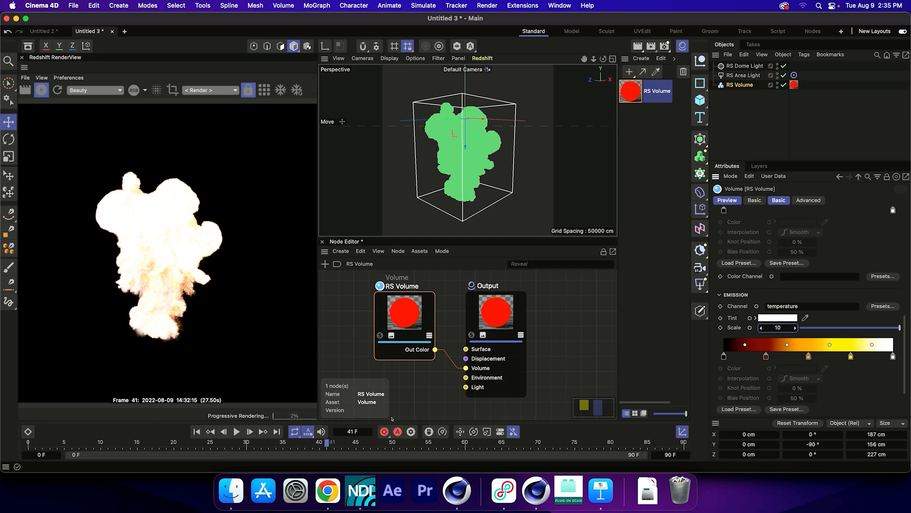
text(1)
key(Return)
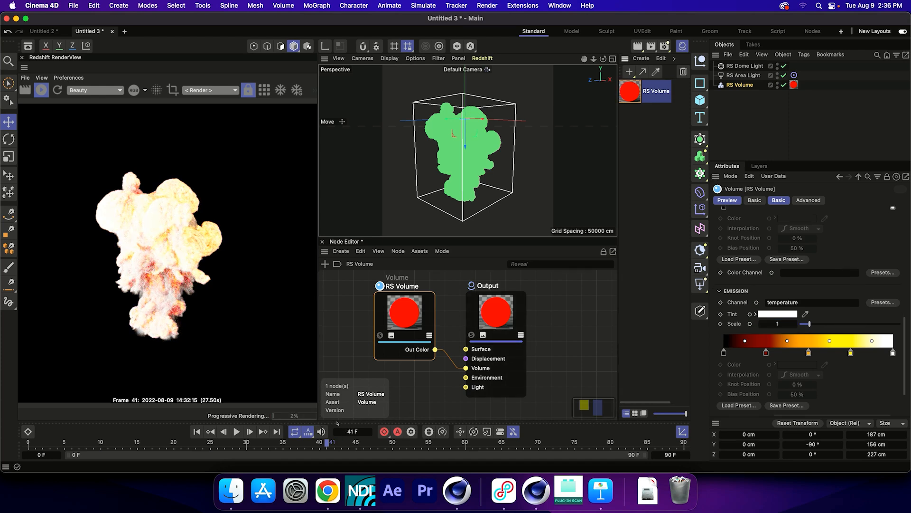
Test the emission ramp with the black knot at about 22% and 10% and the orange knot at about 60%, and restore the default ramp
drag(724, 352, 762, 352)
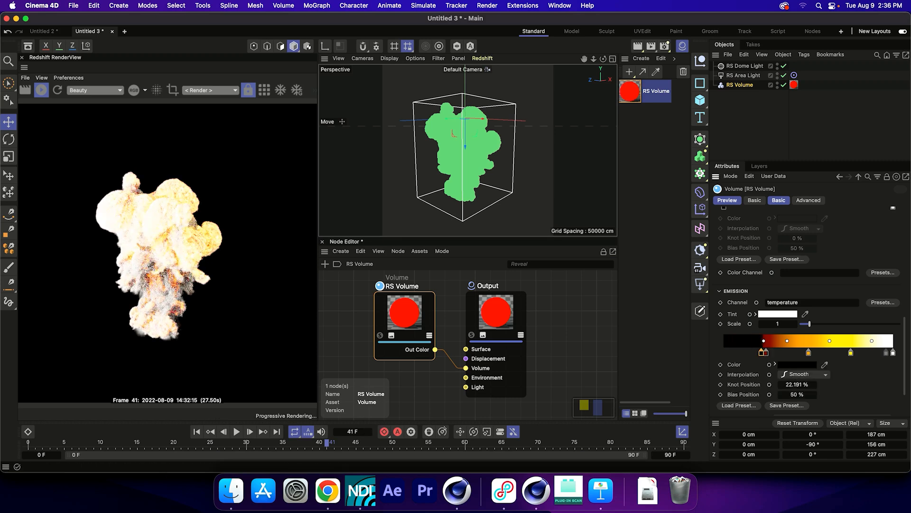
drag(808, 353, 826, 353)
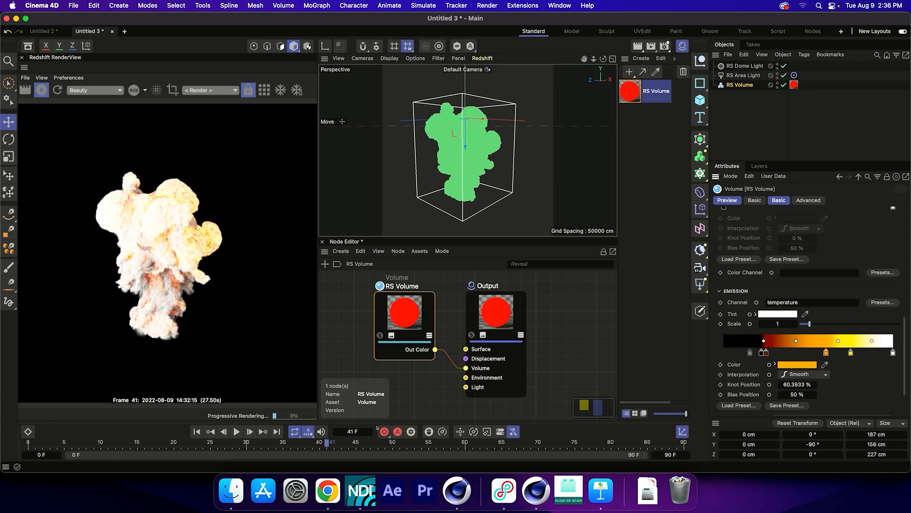
drag(761, 352, 741, 352)
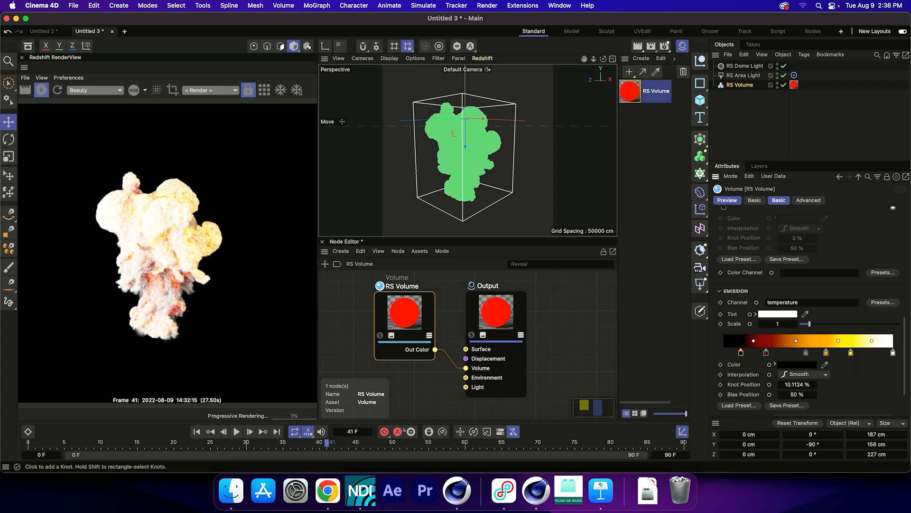
right_click(791, 343)
click(817, 423)
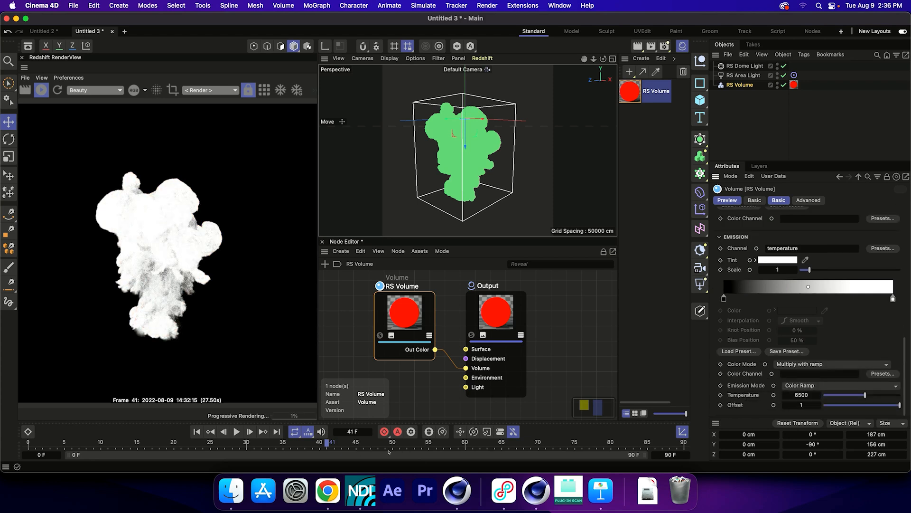
Set the RS Volume node's emission mode to Blackbody and inspect the explosion from another angle
click(803, 386)
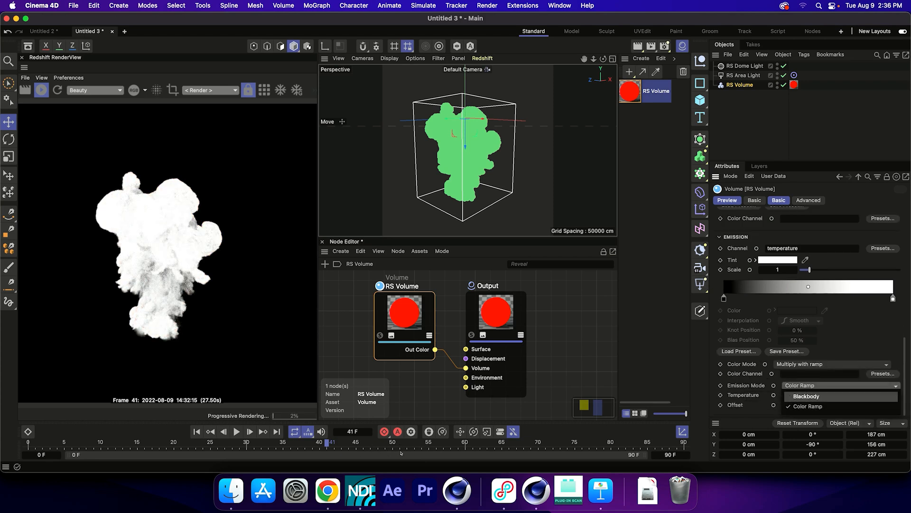
click(803, 396)
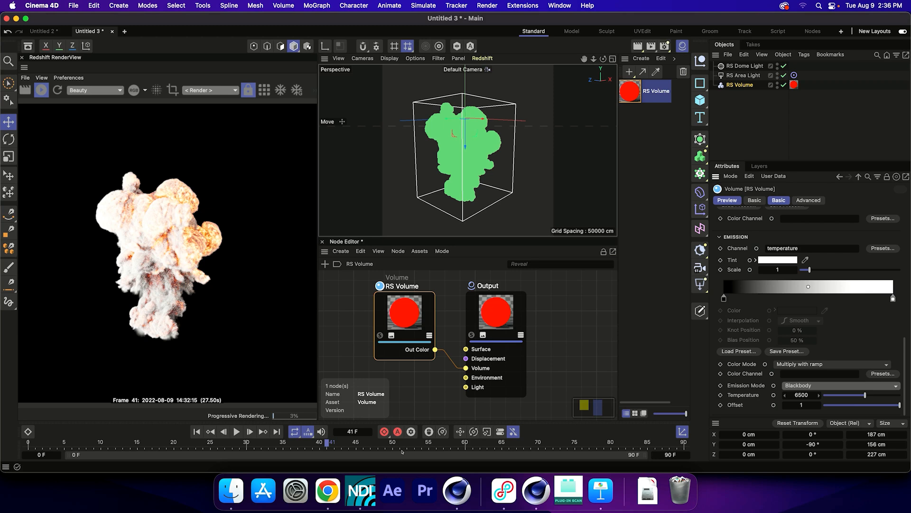
mouse_move(248, 328)
alt+mouse_down()
mouse_move(230, 330)
mouse_move(254, 330)
mouse_move(239, 331)
alt+mouse_up()
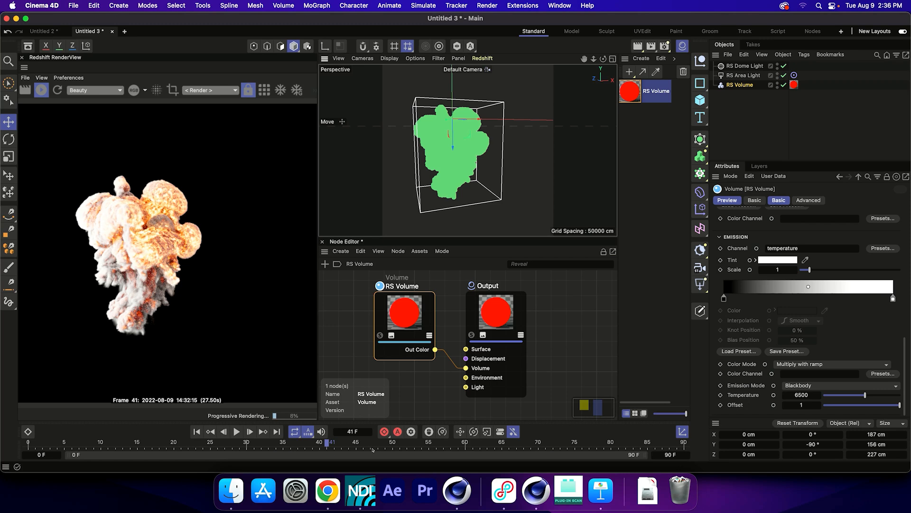
Switch the emission mode to Color Ramp and try a temperature of 5376 with an offset of 0.769
click(798, 385)
click(802, 407)
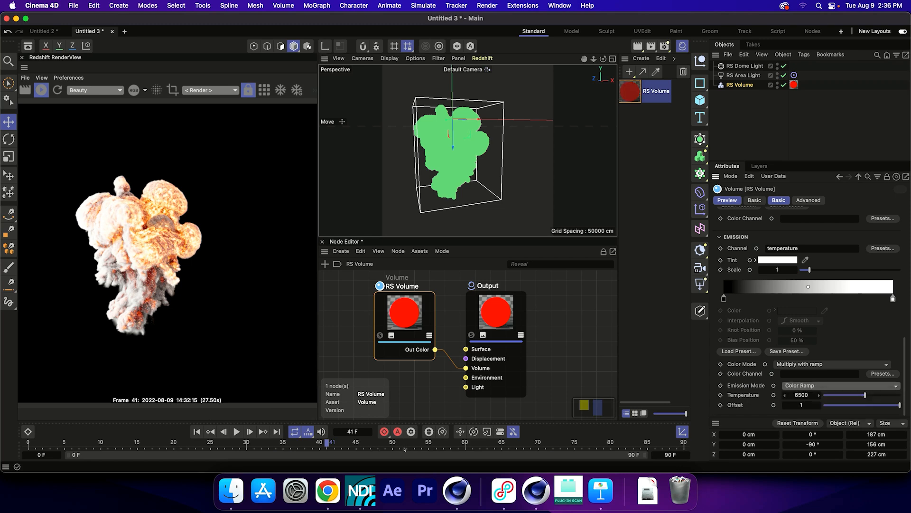
mouse_move(827, 395)
mouse_down()
mouse_move(876, 395)
mouse_move(859, 395)
mouse_move(883, 405)
mouse_up()
click(841, 405)
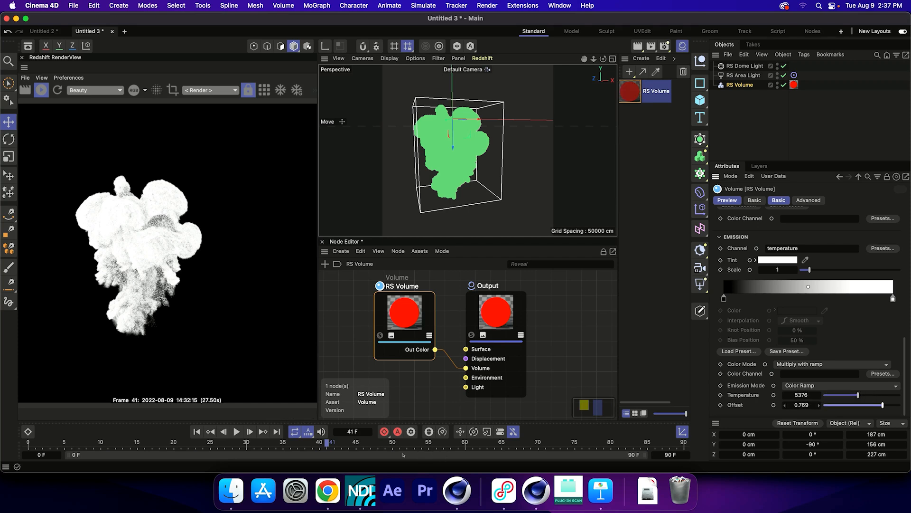
Restore the emission temperature to 6500, the offset to 1 and the emission mode to Blackbody
double_click(805, 396)
text(6500)
key(Tab)
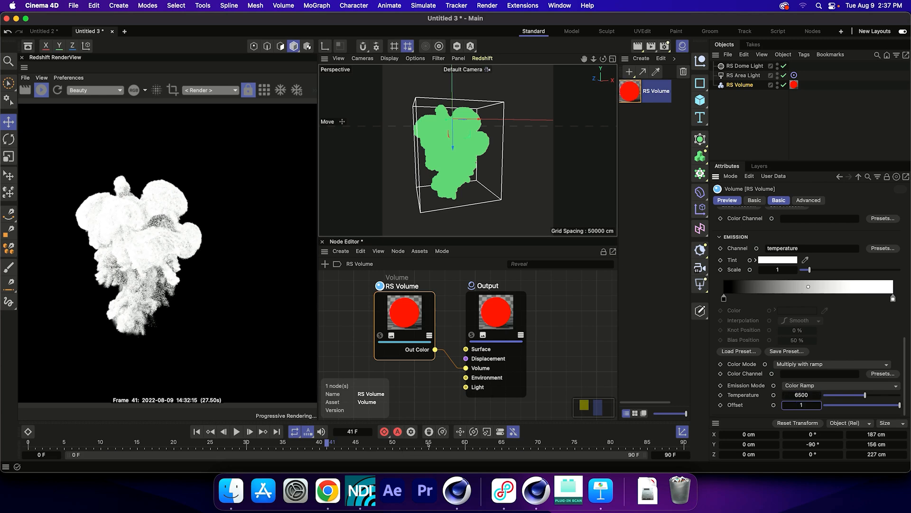
click(840, 385)
click(806, 396)
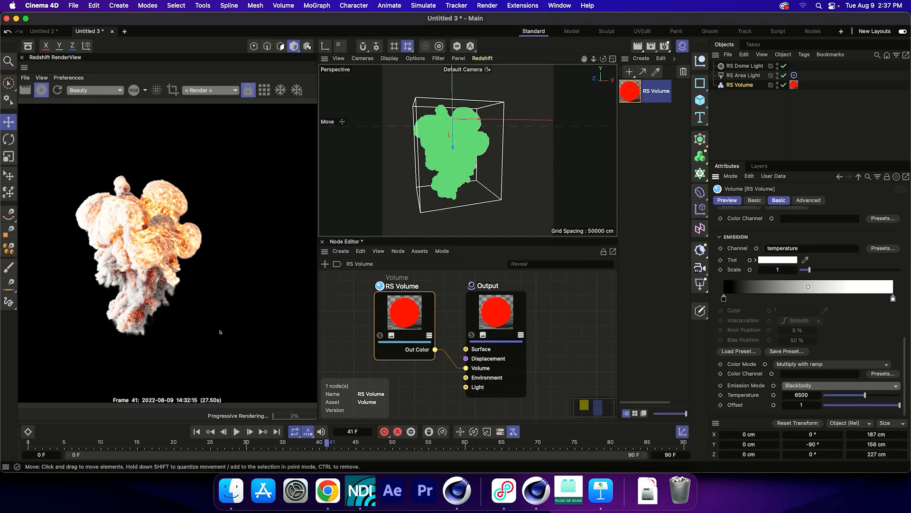
Test the Blackbody emission at temperatures of 2256, 1152 and 12000, and with an offset of 10
scroll(225, 331, up, 5)
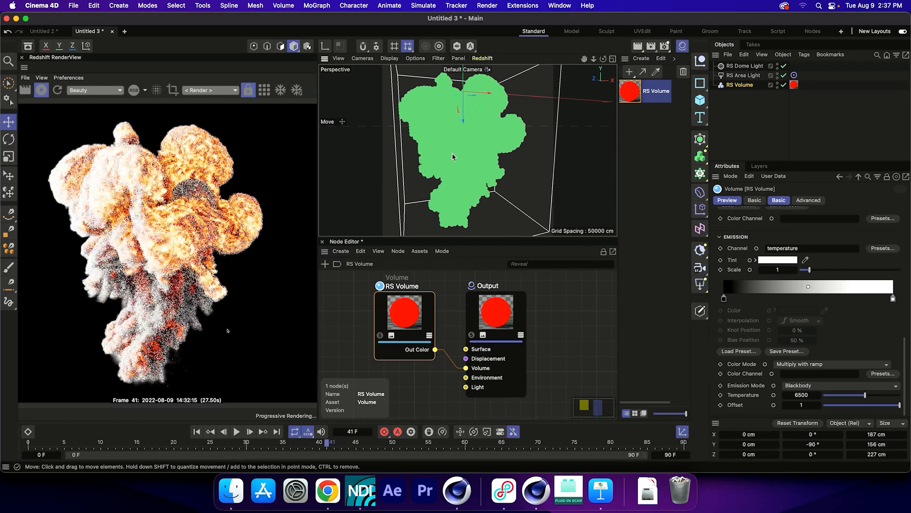
drag(865, 395, 838, 395)
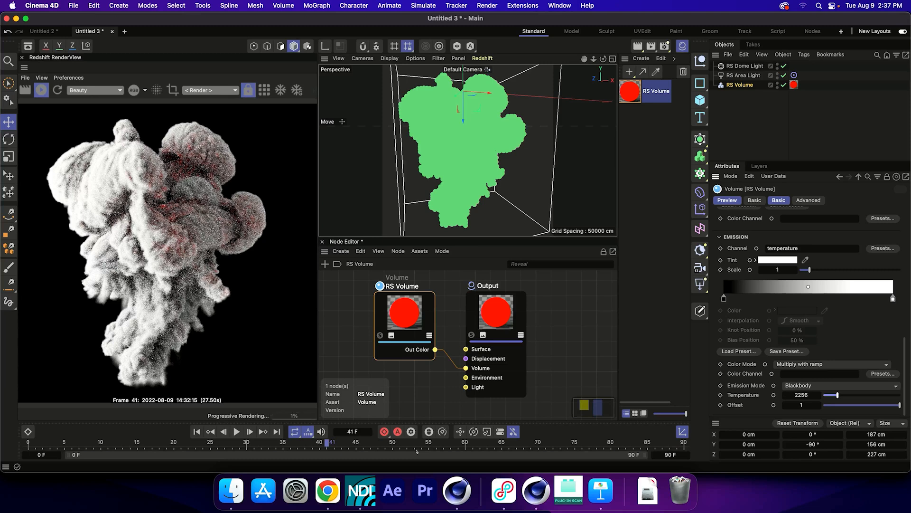
drag(838, 395, 831, 395)
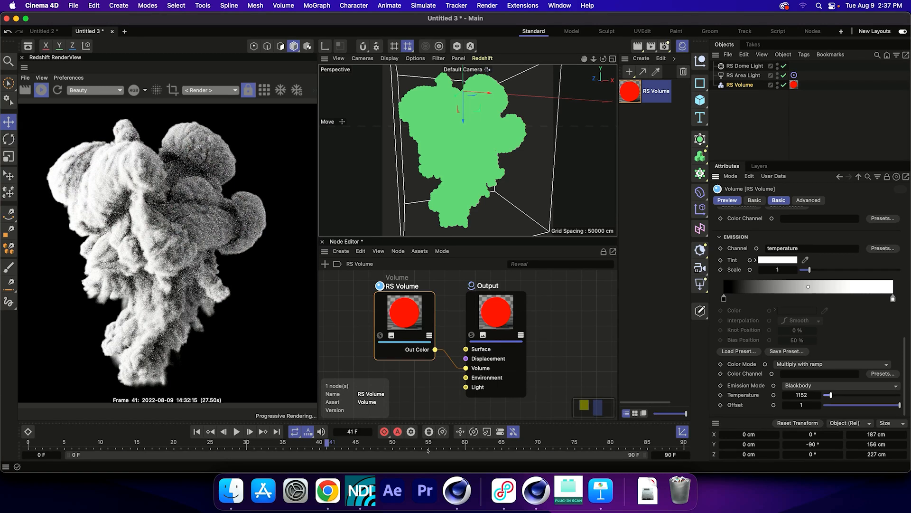
drag(831, 395, 900, 395)
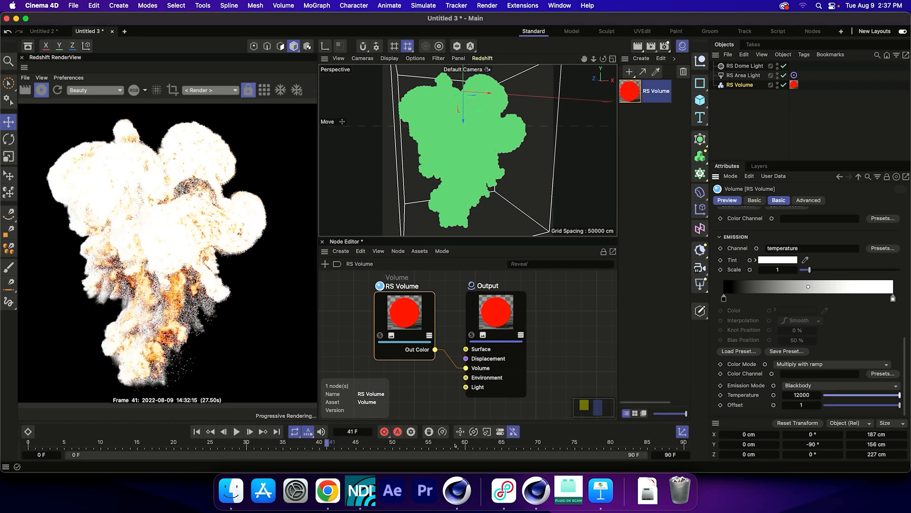
key(Tab)
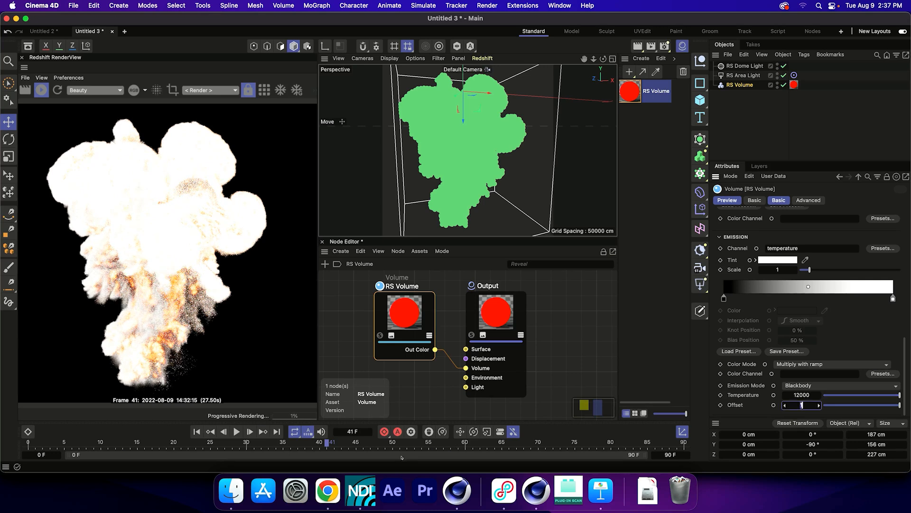
text(10)
key(Return)
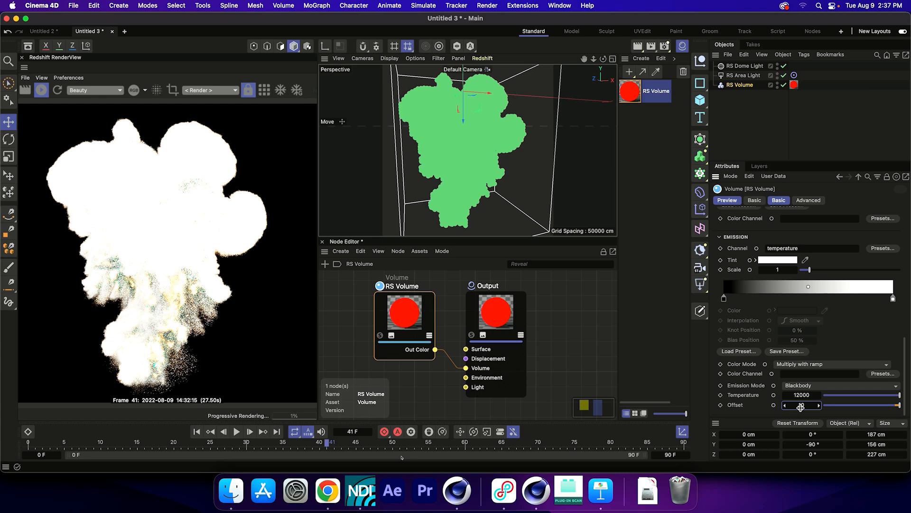
Restore the emission temperature to 6500 and the offset to 1
key(shift+Tab)
text(6500)
key(Tab)
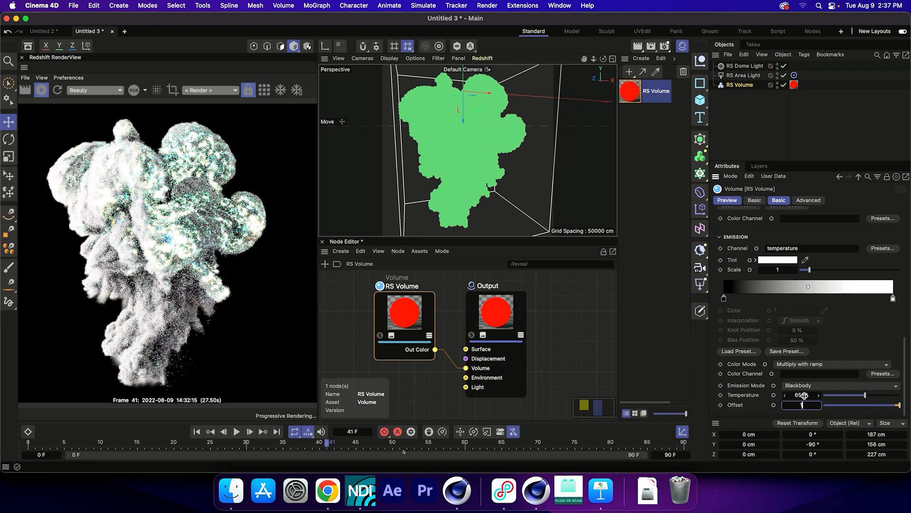
text(1)
key(Return)
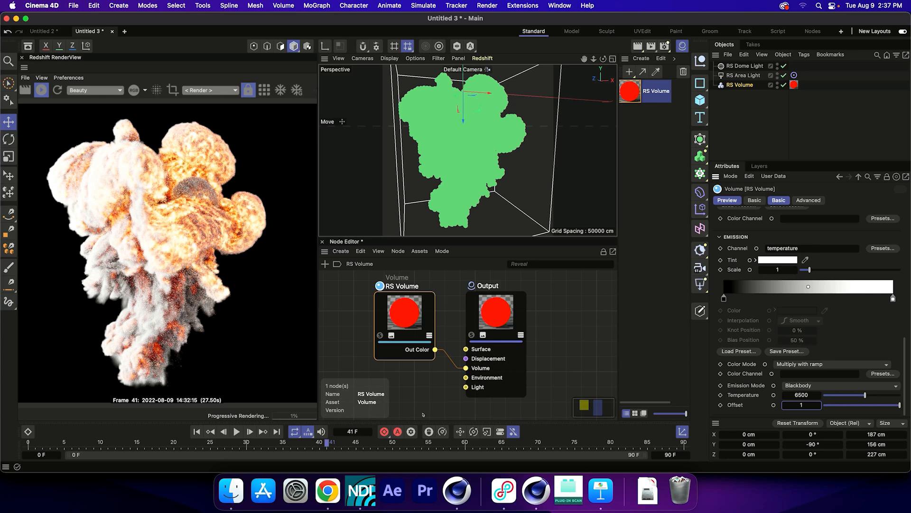
Check the channels listed for the RS Volume object, and return to the Volume node's attributes
mouse_move(402, 328)
mouse_down()
mouse_move(414, 328)
mouse_move(406, 327)
mouse_up()
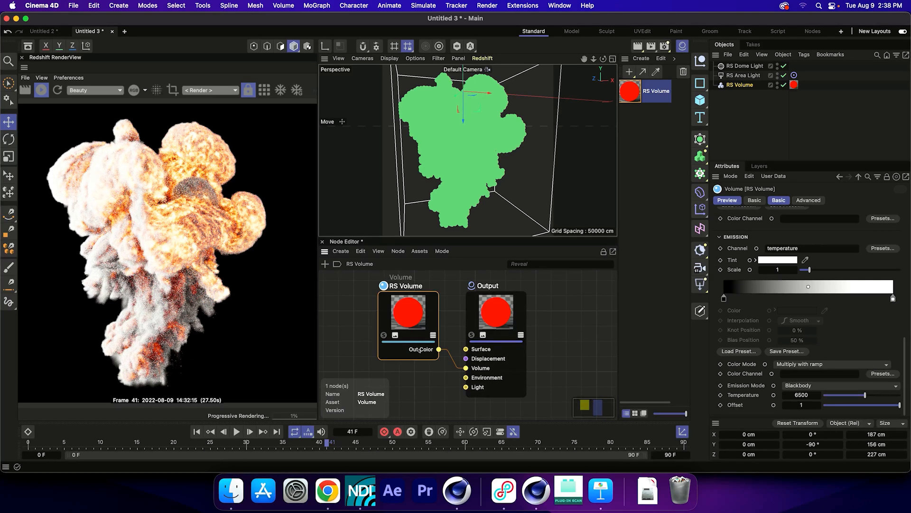
click(740, 85)
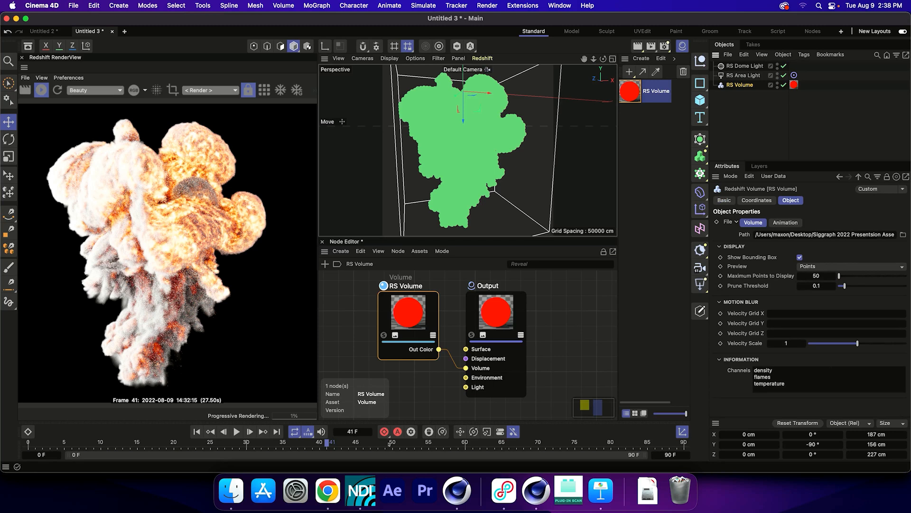
click(405, 325)
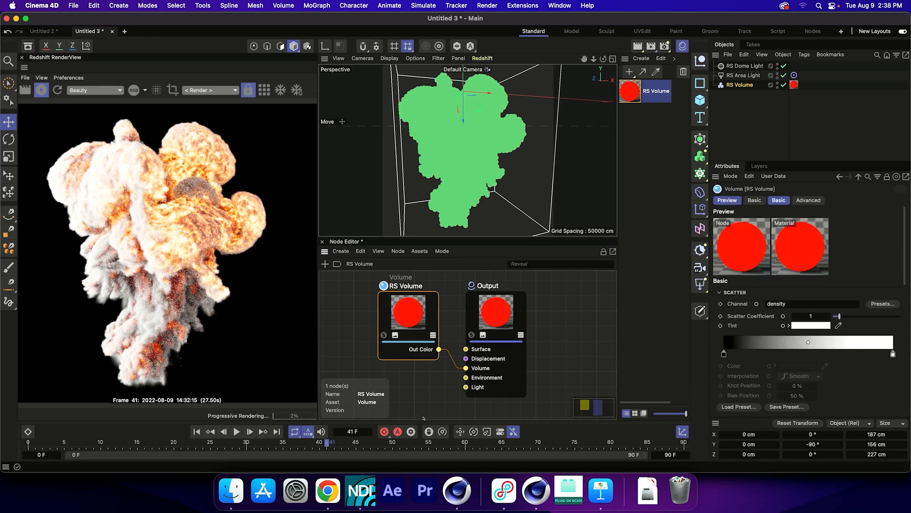
Set the New Max of the RS Volume node's emission remap range to 100
click(809, 199)
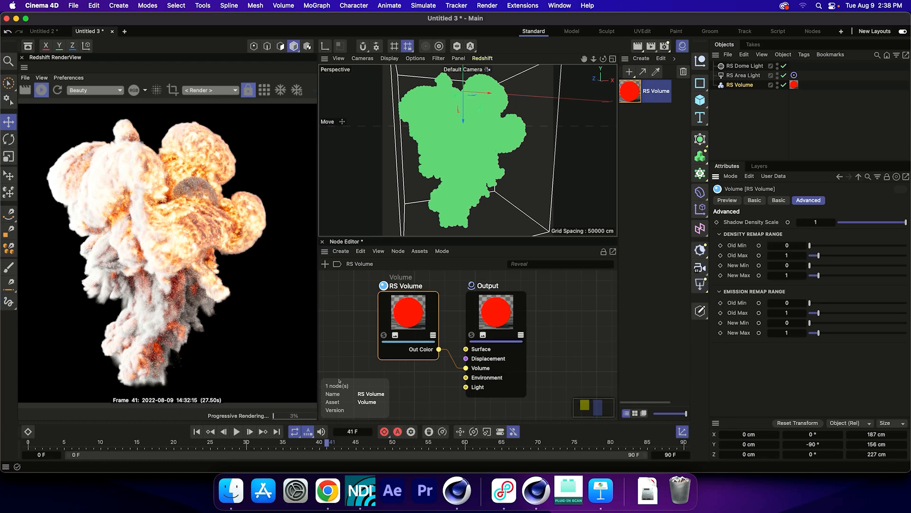
double_click(786, 333)
text(100)
key(Return)
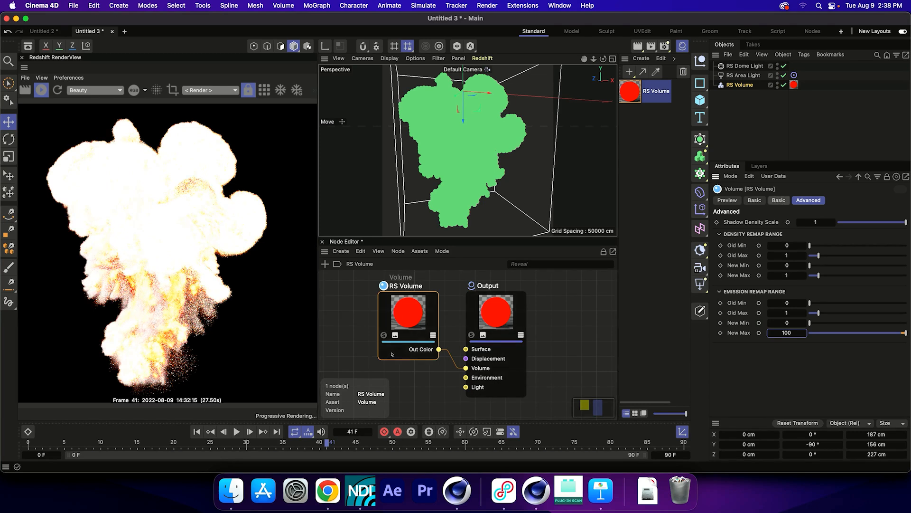
Lower the RS Volume node's Blackbody emission temperature to 1884
click(779, 200)
scroll(771, 375, down, 10)
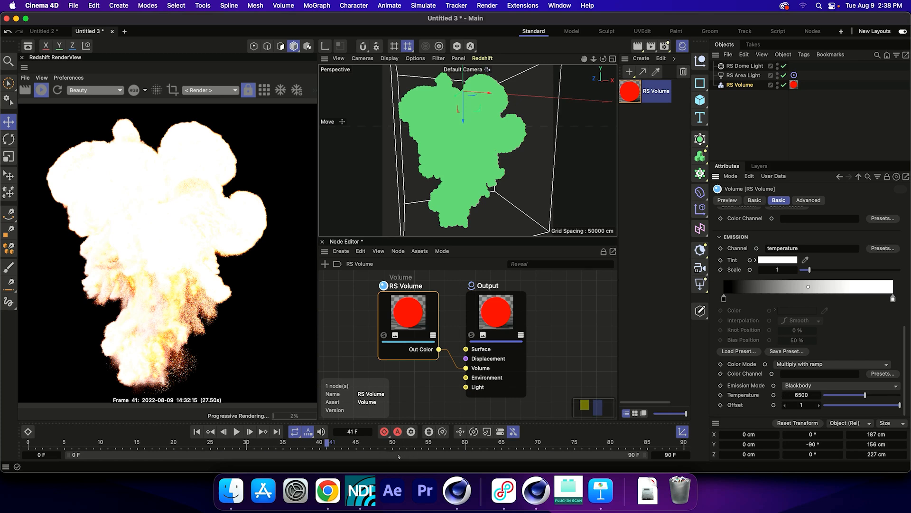
drag(853, 395, 836, 395)
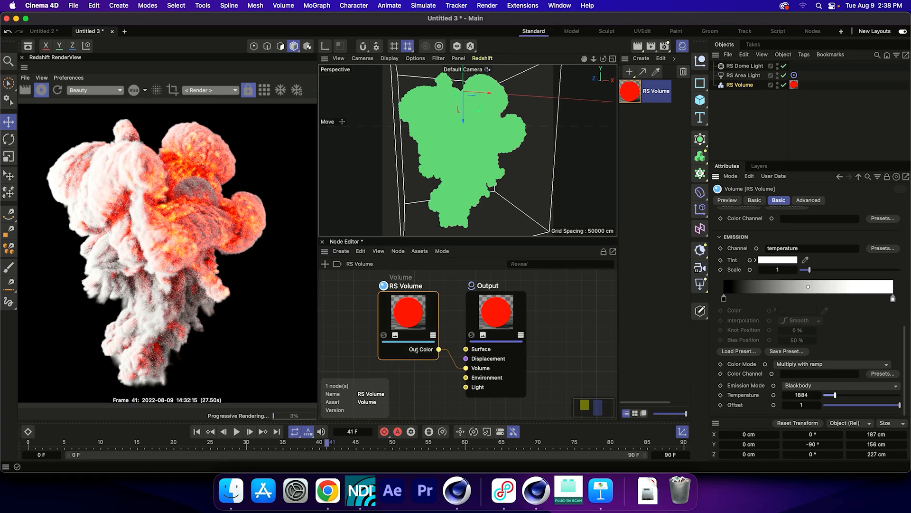
Review the Volume node's advanced remap and emission settings, and switch to Keynote to check the Volumetric Improvements slide
click(809, 200)
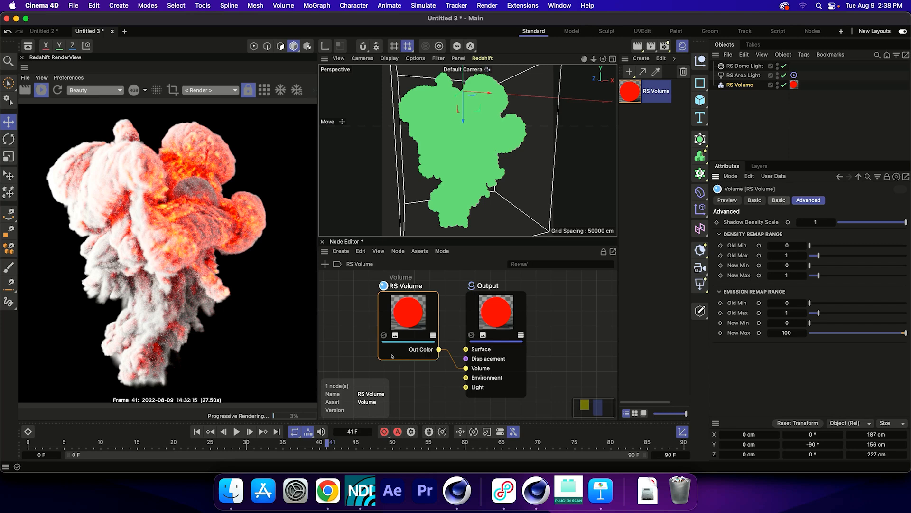
click(779, 201)
scroll(797, 374, down, 10)
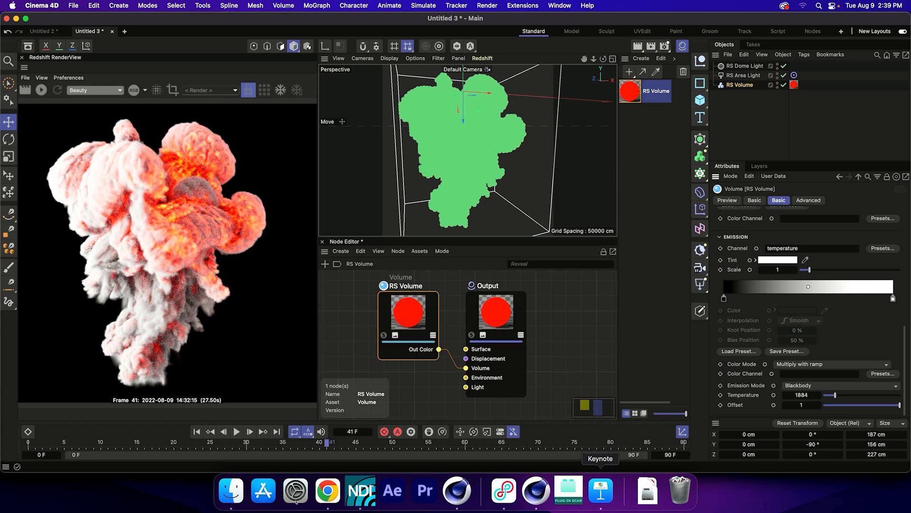
click(601, 490)
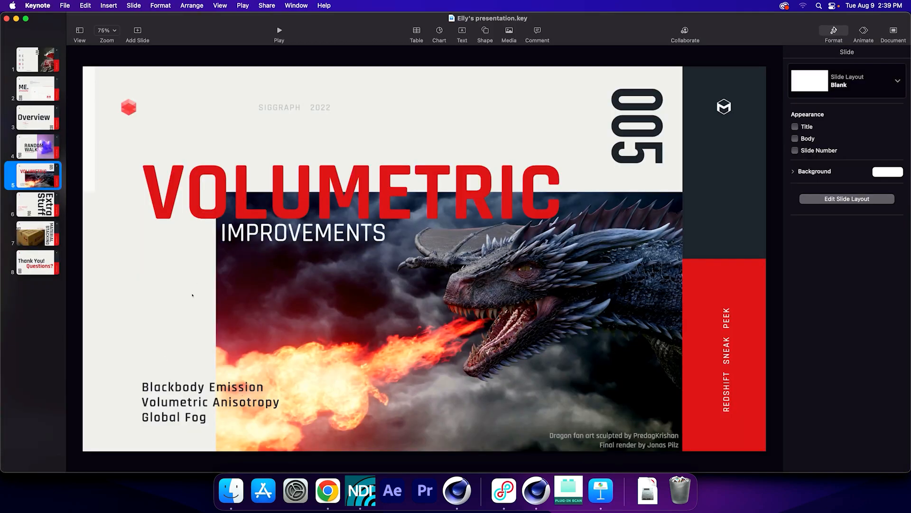
Switch back to Cinema 4D and add a Redshift Environment object to the explosion scene
click(457, 490)
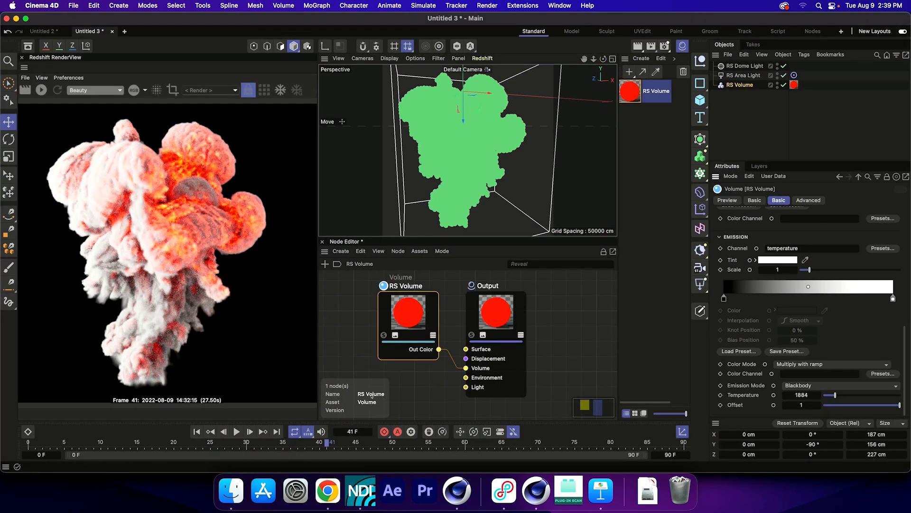
scroll(807, 281, up, 10)
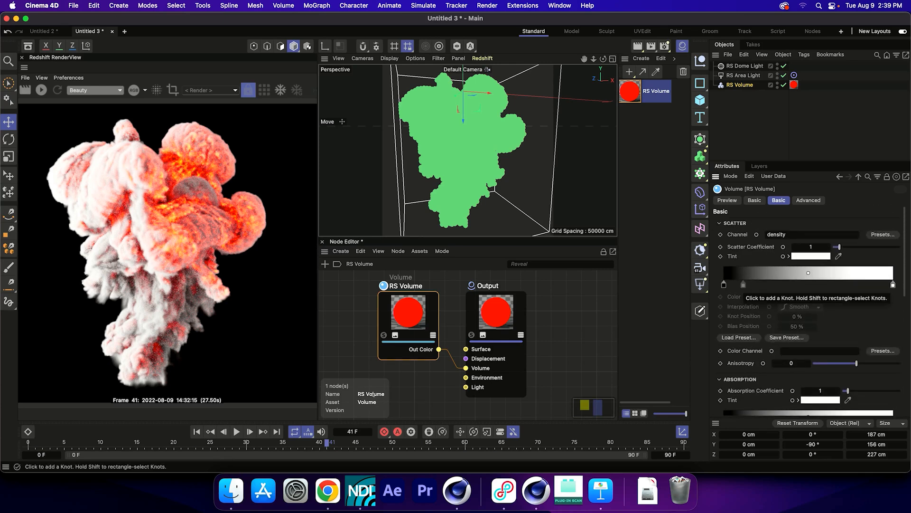
drag(701, 250, 745, 299)
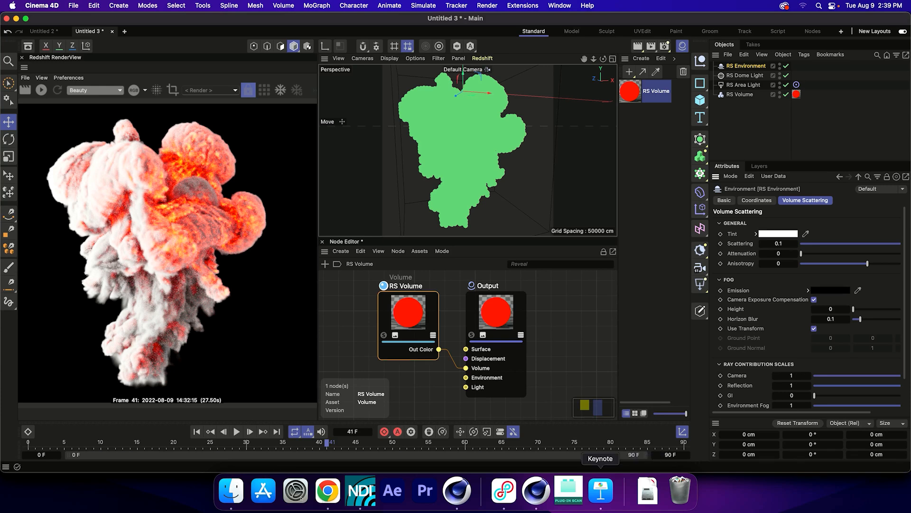
Switch to Keynote, play the presentation and advance to the Extra Stuff slide
click(601, 491)
key(alt+super+p)
key(Right)
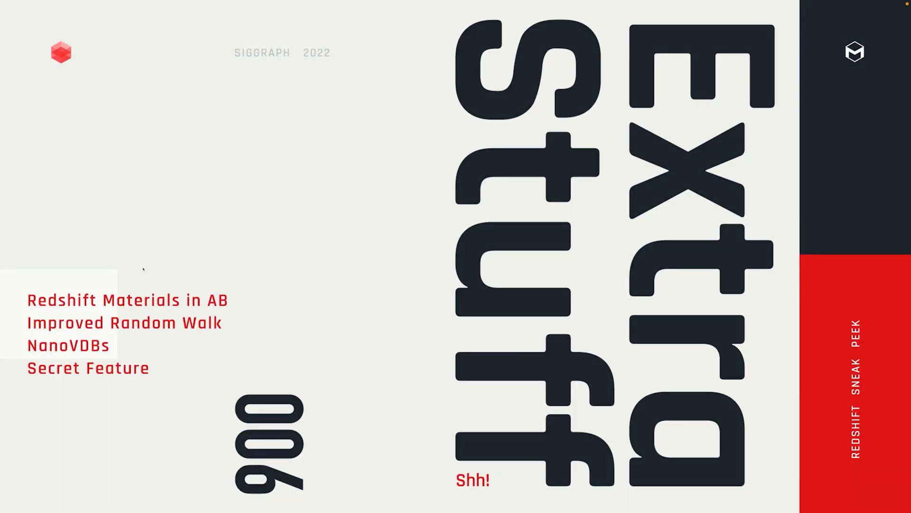
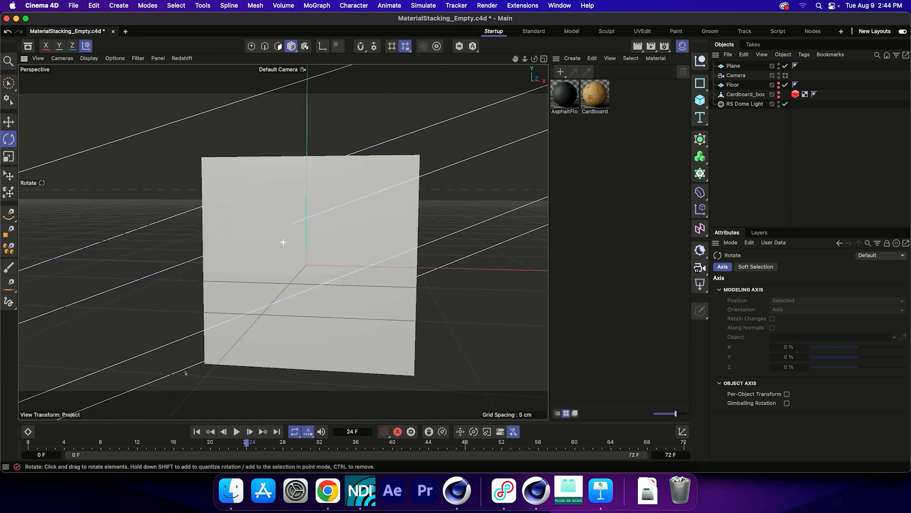
Open the Redshift RenderView for the MaterialStacking_Empty.c4d scene
click(560, 6)
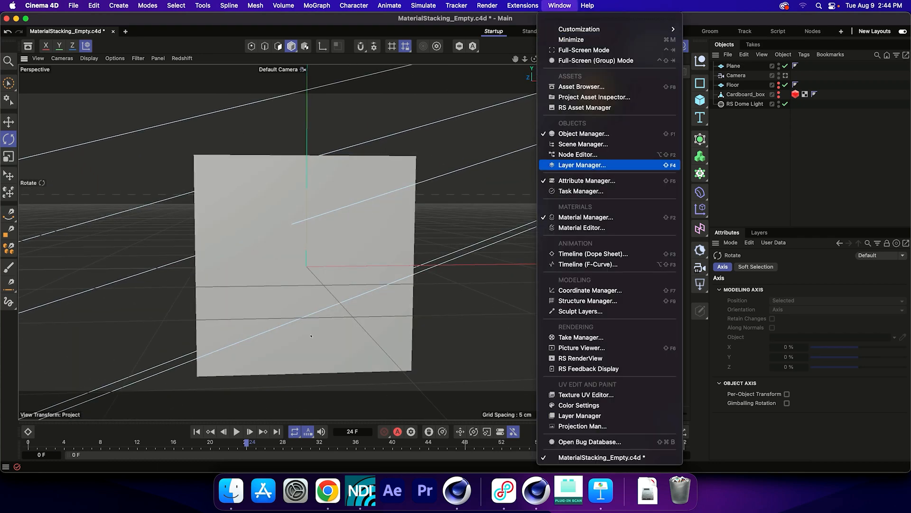
click(580, 358)
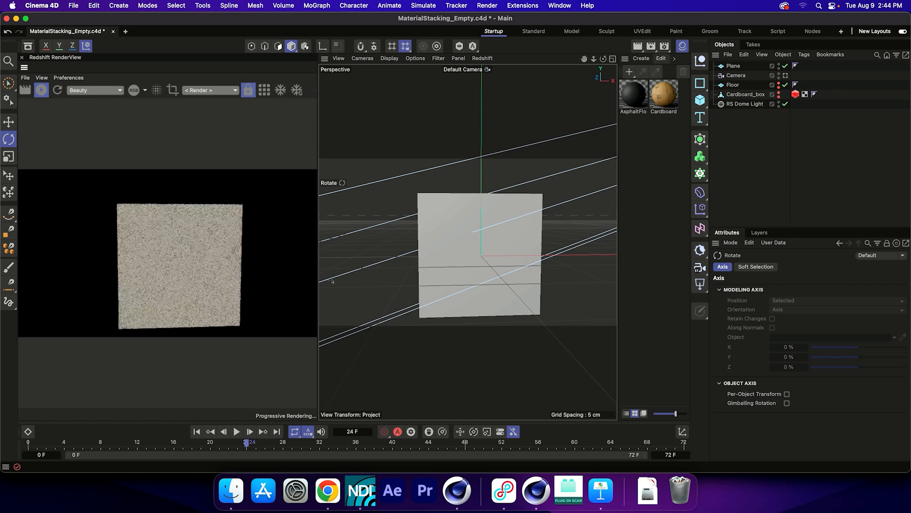
key(shift+r)
key(Return)
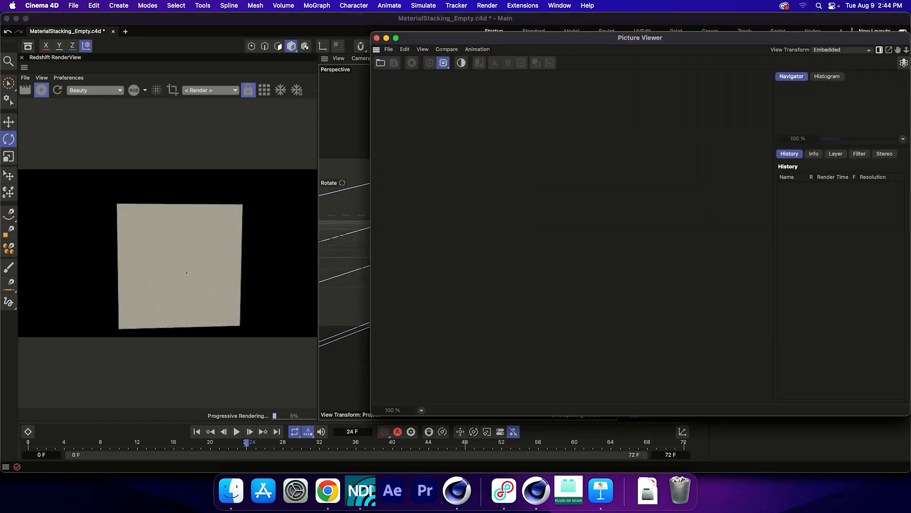
click(327, 281)
Set the render output height to 1920 pixels in the render settings
key(super+b)
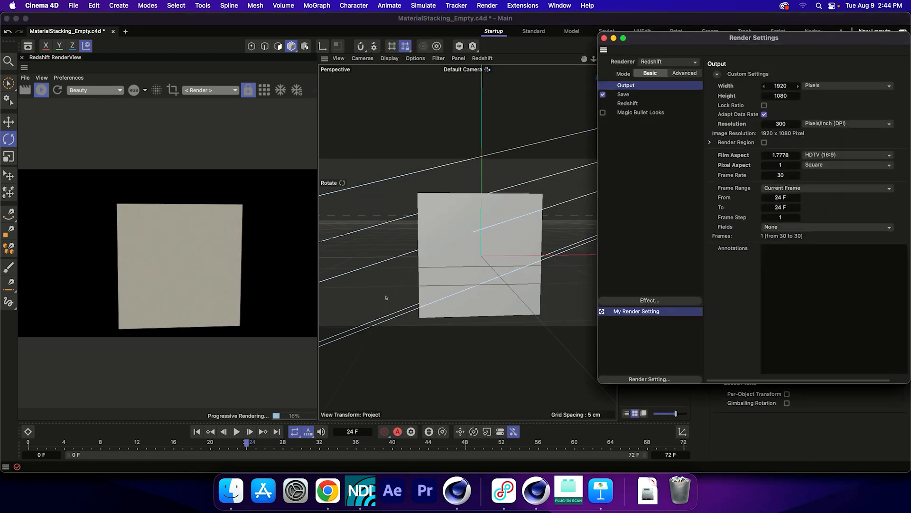
key(Tab)
text(1920)
key(Return)
click(295, 362)
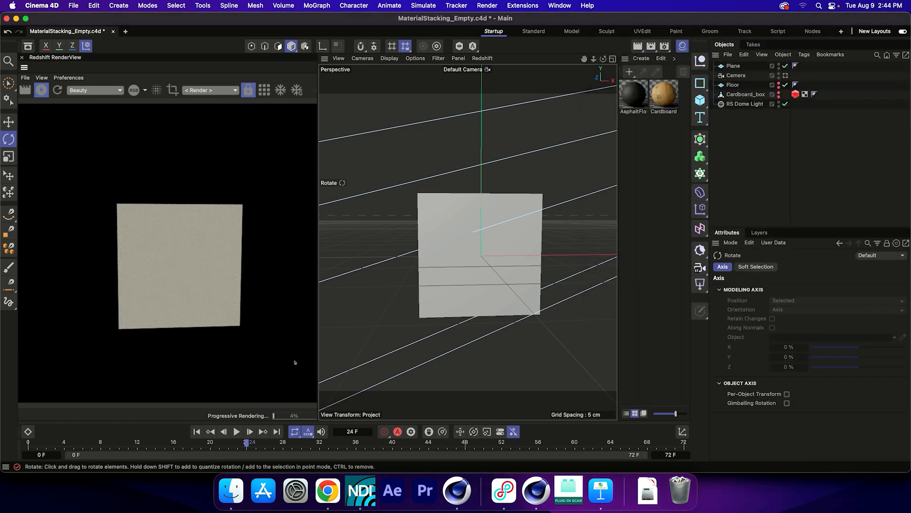
Create a Redshift Standard material and apply it to the Plane object
click(517, 287)
alt+drag(516, 287, 495, 281)
scroll(495, 280, up, 4)
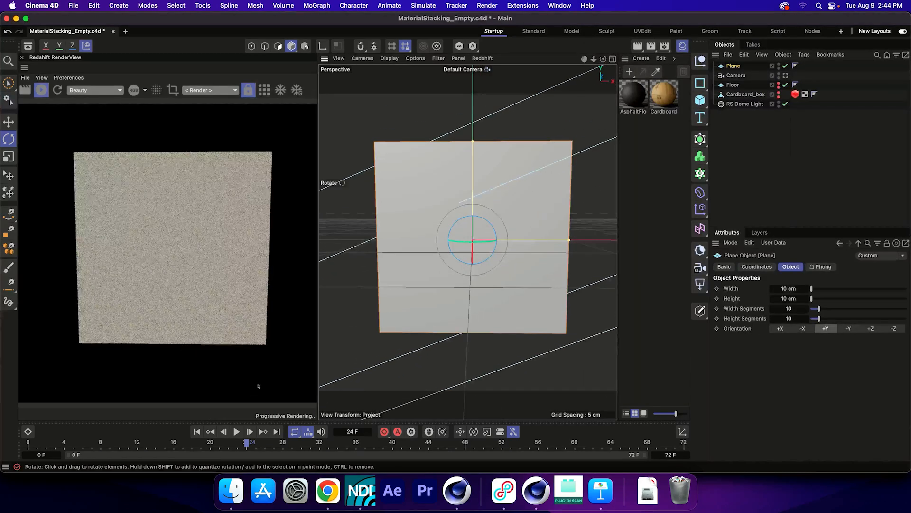
click(641, 59)
mouse_move(691, 105)
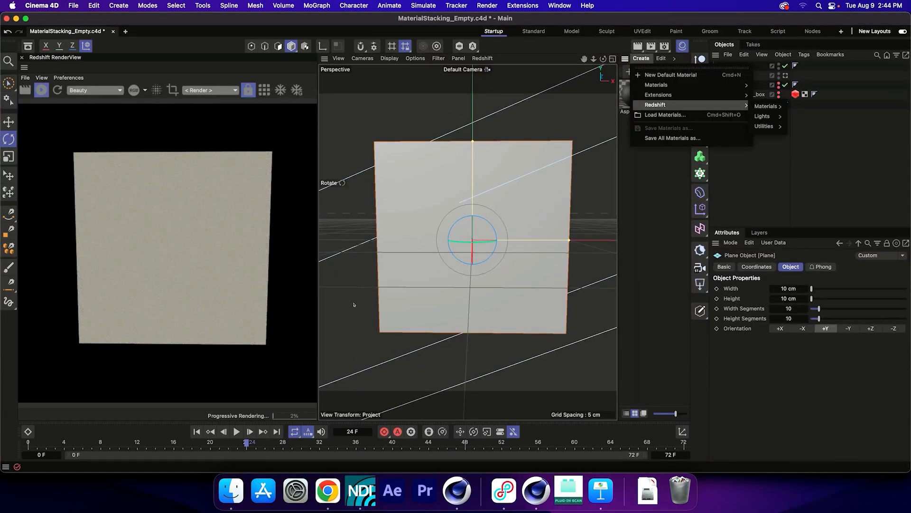
mouse_move(766, 107)
click(807, 227)
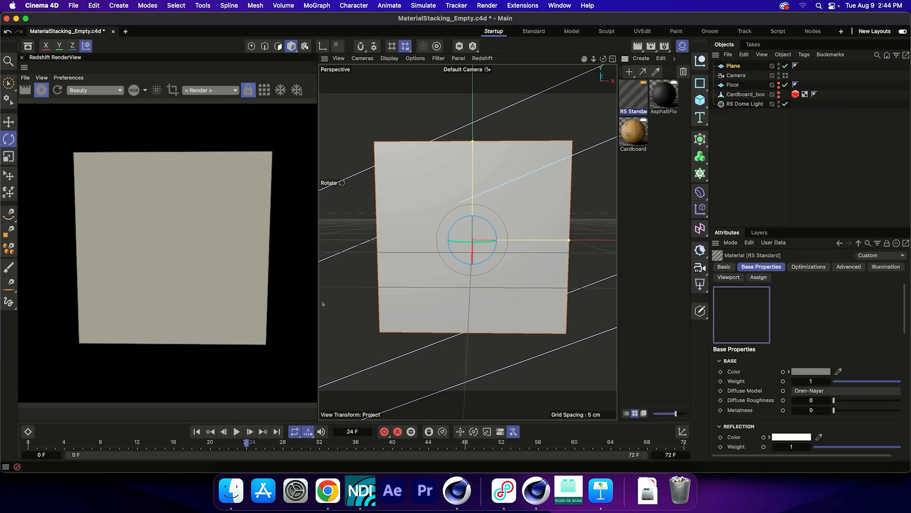
drag(633, 95, 734, 66)
Lighten the RS Standard material's base color to white
click(633, 95)
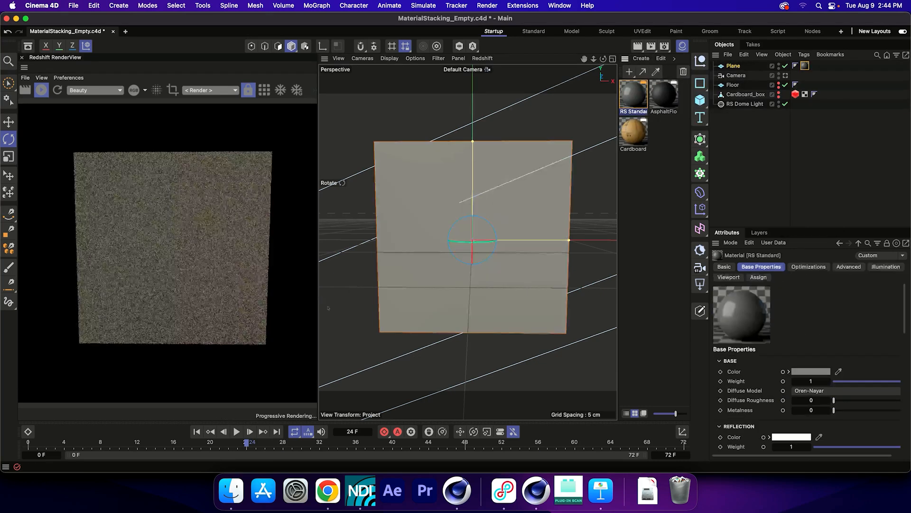
scroll(814, 344, down, 2)
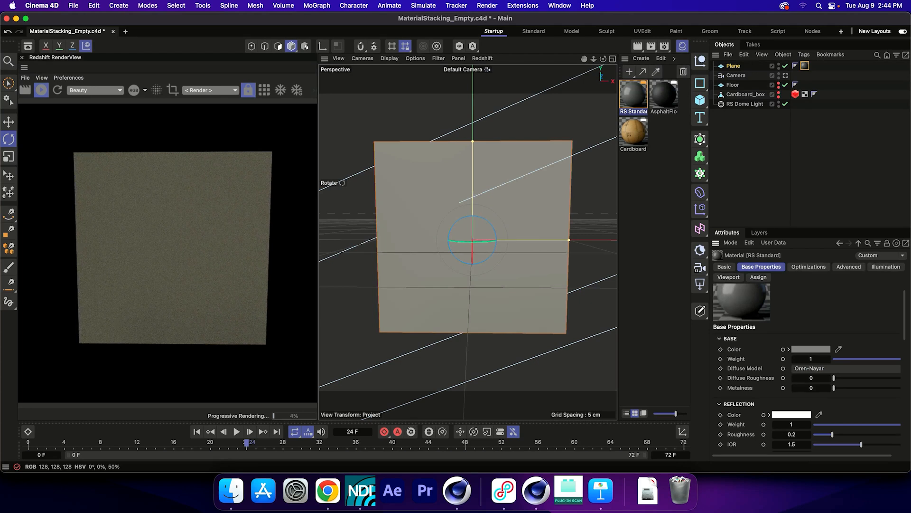
click(811, 349)
drag(865, 454, 905, 454)
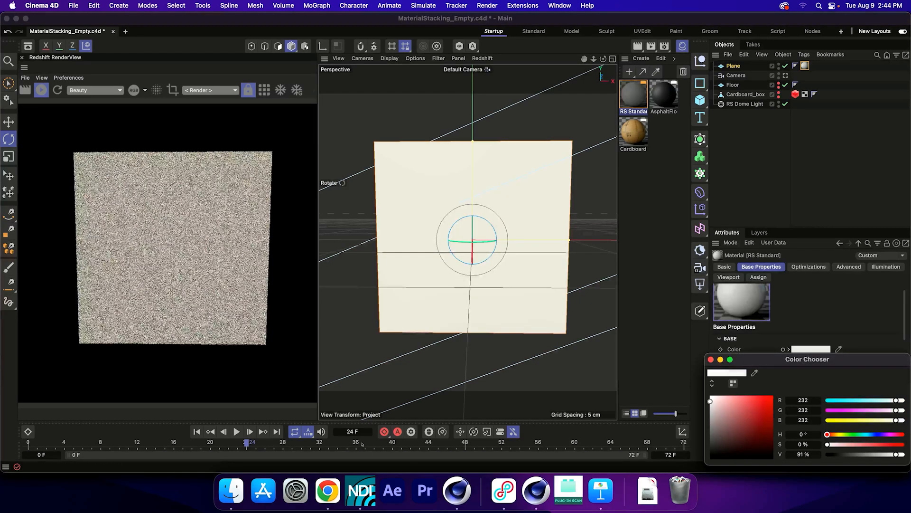
click(711, 359)
Switch to Finder and locate Maxon_RGB_Flat_Mark (1).png in the tex folder of SIGGRAPH_MaterialStacking
click(231, 490)
click(675, 131)
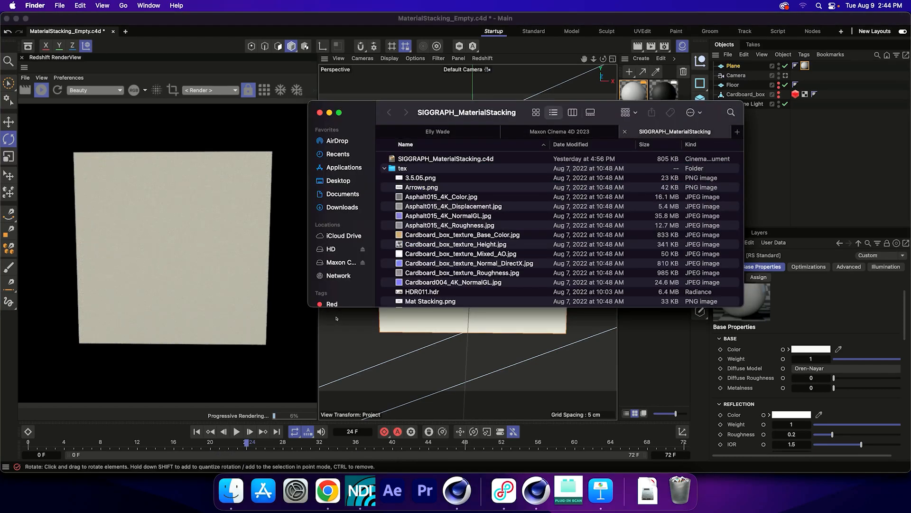
scroll(560, 228, down, 5)
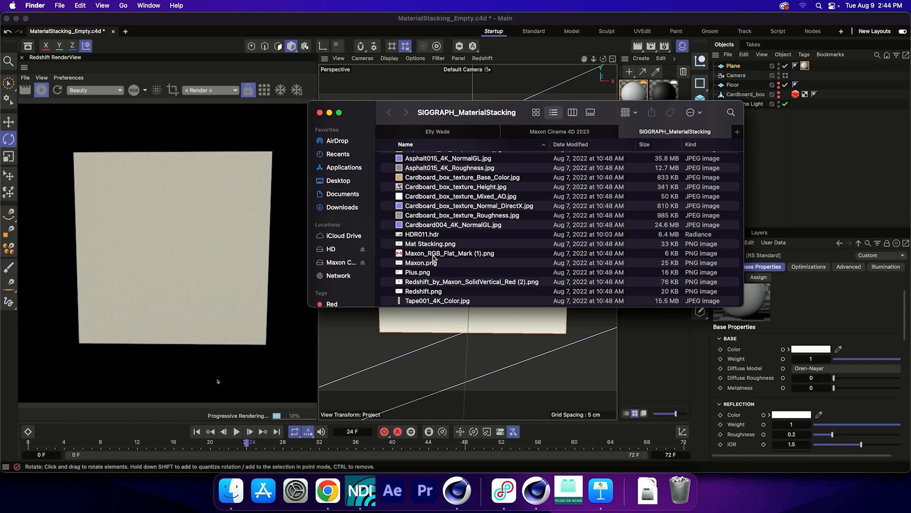
Return to Cinema 4D, open the RS Standard material's node graph and spread its two nodes apart
click(629, 93)
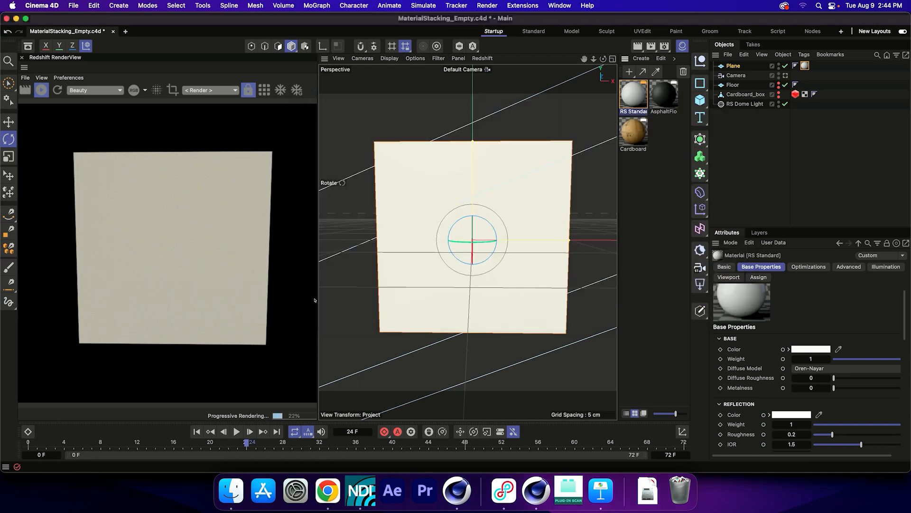
double_click(630, 90)
mouse_move(623, 84)
mouse_down()
mouse_move(547, 63)
mouse_move(557, 58)
mouse_up()
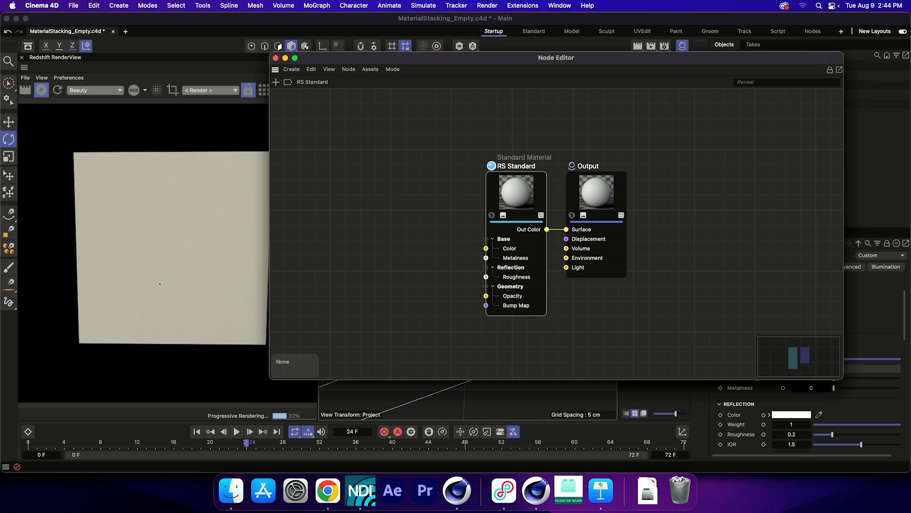
drag(605, 191, 668, 172)
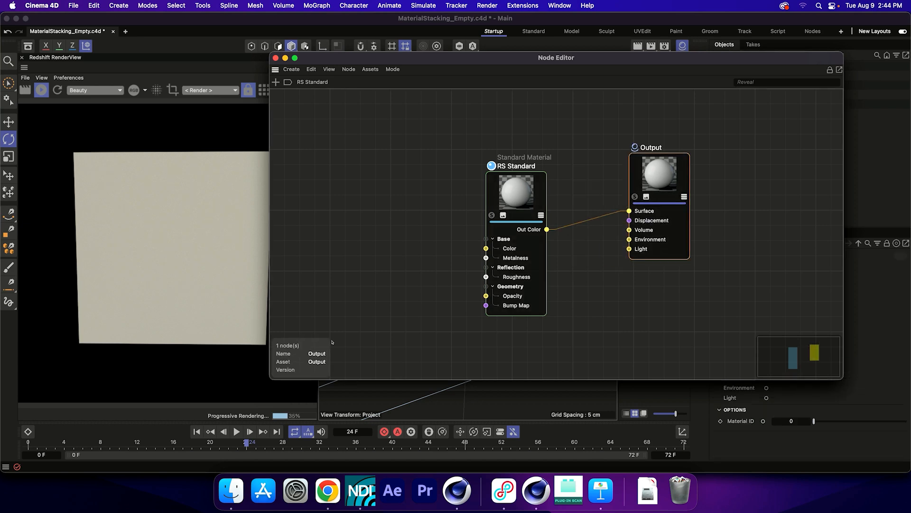
drag(520, 183, 445, 107)
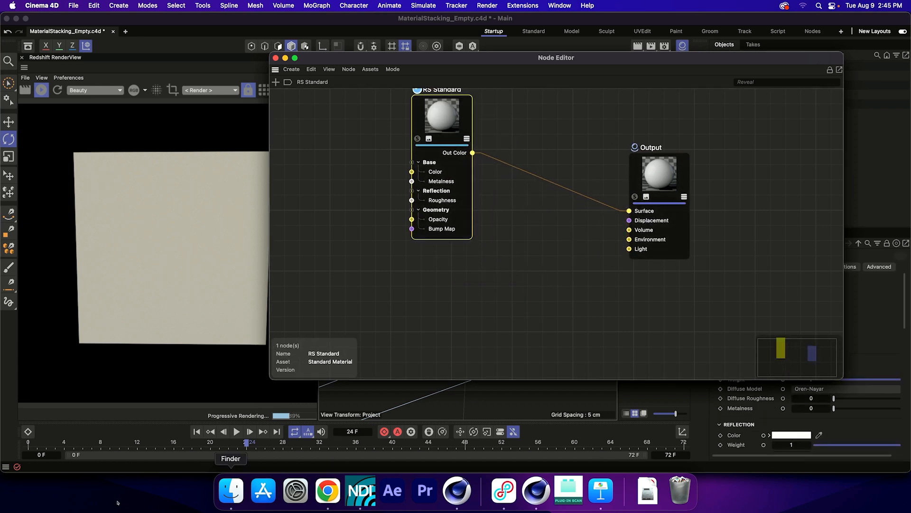
Add Maxon_RGB_Flat_Mark (1).png from Finder to the node graph as a texture and space out the nodes around it
click(231, 491)
mouse_move(430, 253)
mouse_down()
mouse_move(492, 324)
mouse_move(406, 295)
mouse_up()
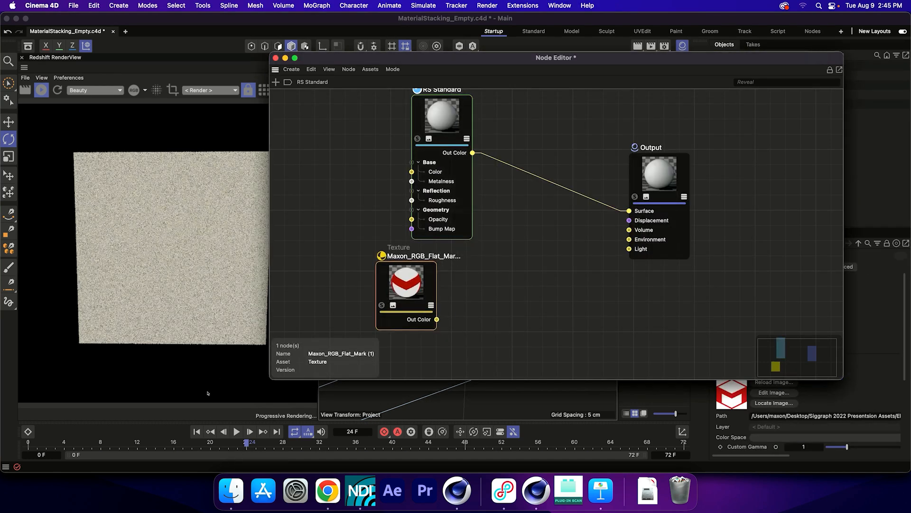
drag(441, 116, 480, 109)
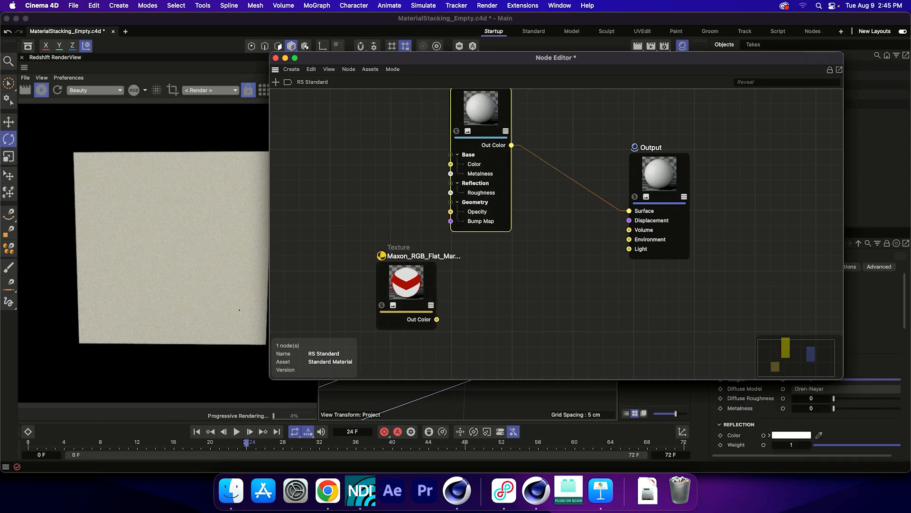
drag(406, 285, 368, 276)
drag(660, 174, 695, 198)
drag(557, 57, 529, 46)
Insert a Material Blender node between RS Standard and Output, with RS Standard feeding the Base Material color
key(shift+c)
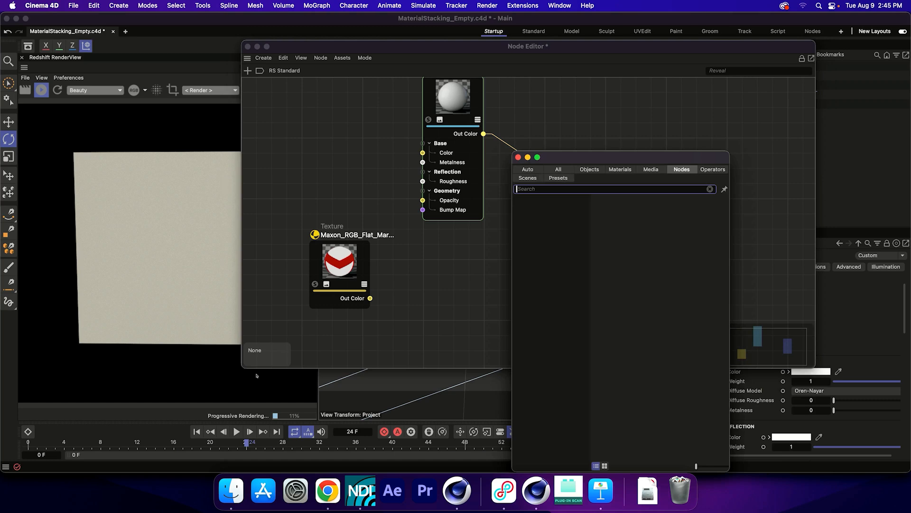
text(mater)
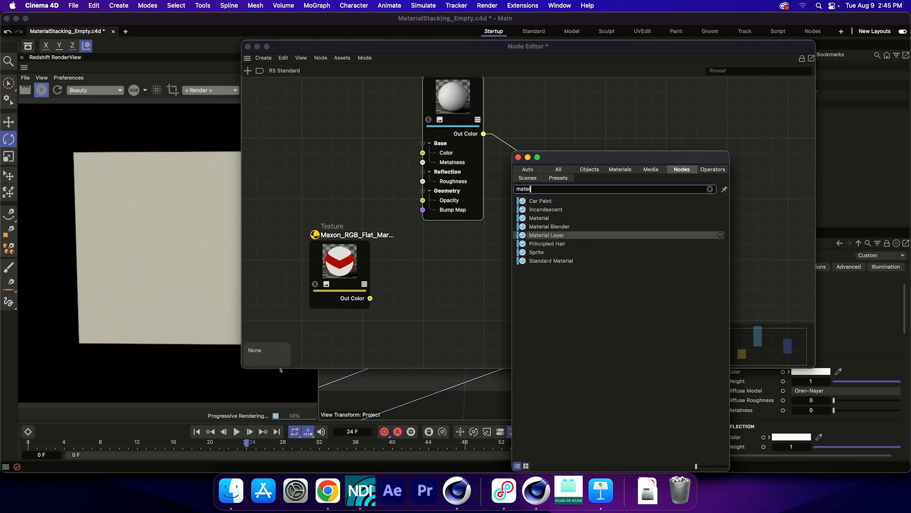
double_click(549, 226)
drag(506, 138, 546, 180)
drag(452, 173, 439, 190)
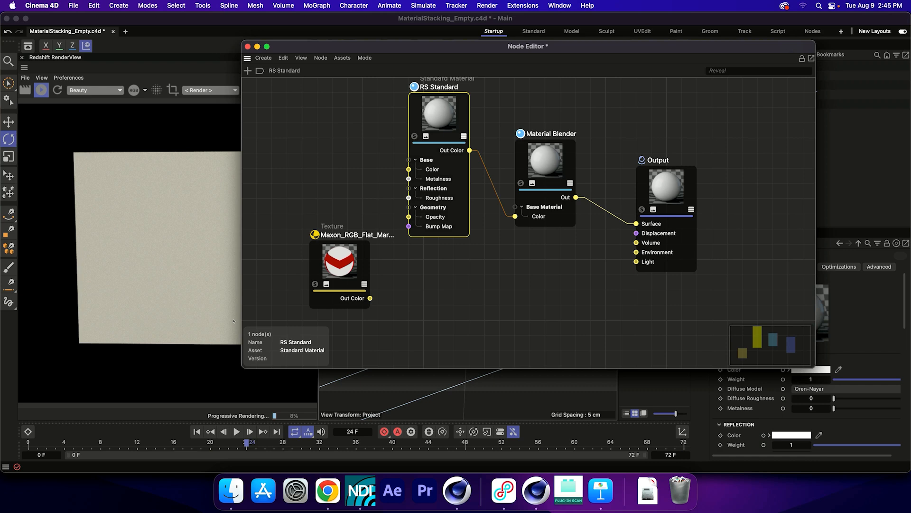
Duplicate the RS Standard node and connect the Maxon logo texture to the copy's base color
click(464, 136)
ctrl+drag(442, 116, 444, 239)
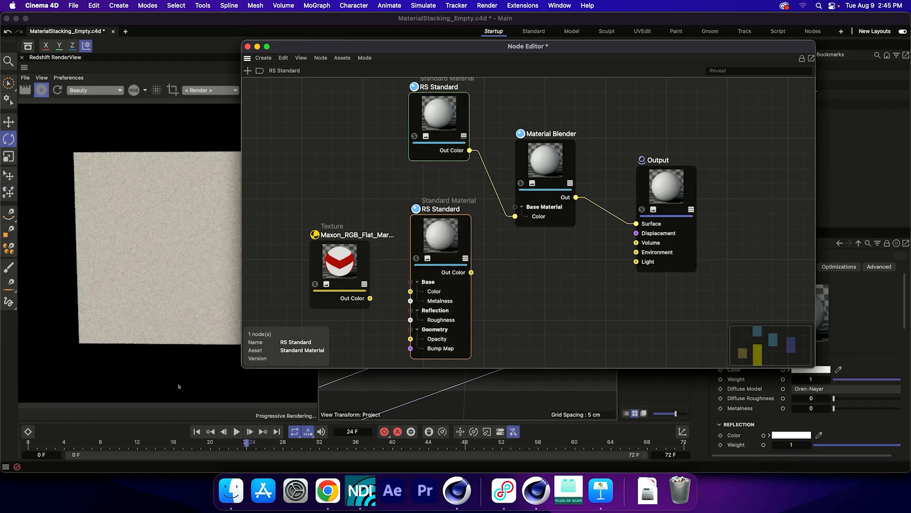
drag(340, 261, 331, 247)
drag(360, 285, 411, 291)
Connect the duplicated RS Standard to the Material Blender's Layer 1 Material Color and tidy the logo nodes
drag(472, 272, 553, 184)
mouse_move(604, 175)
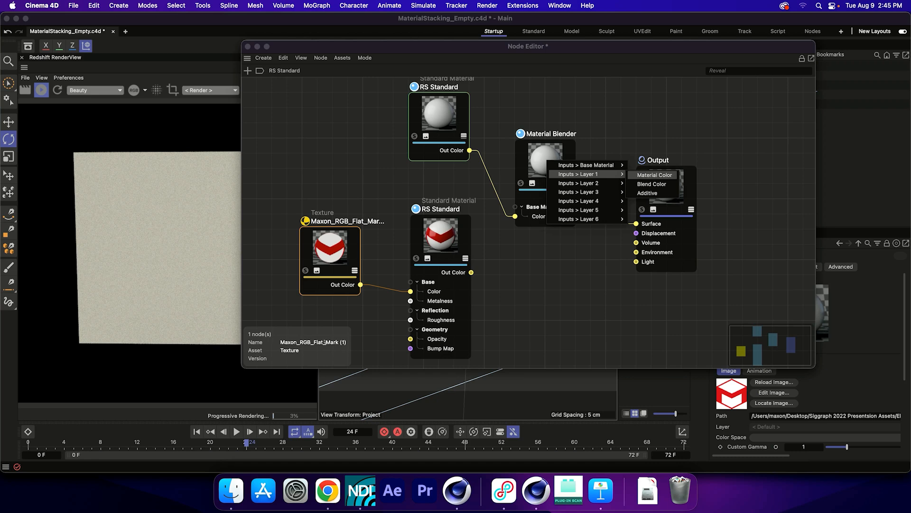
click(655, 175)
drag(446, 228, 442, 200)
drag(325, 259, 319, 210)
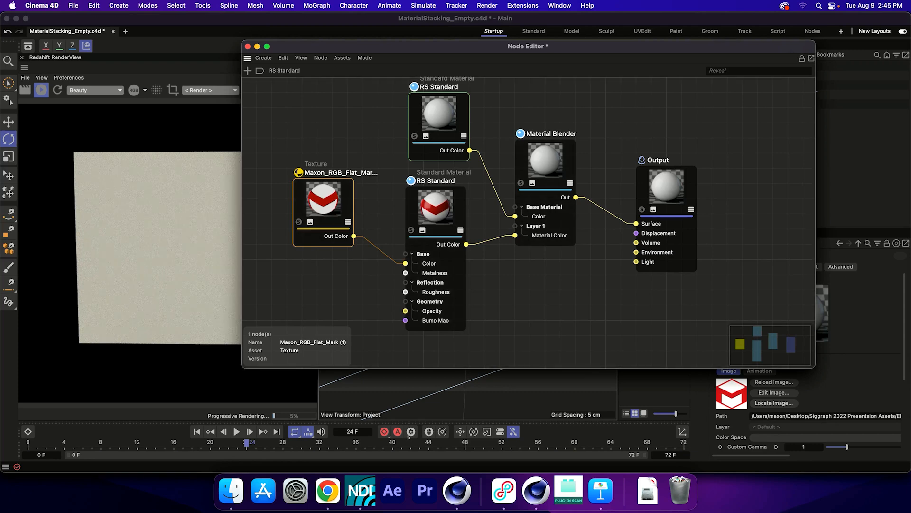
Enlarge the Node Editor, add a Color Splitter node and feed the logo texture's color into its input
drag(815, 368, 841, 457)
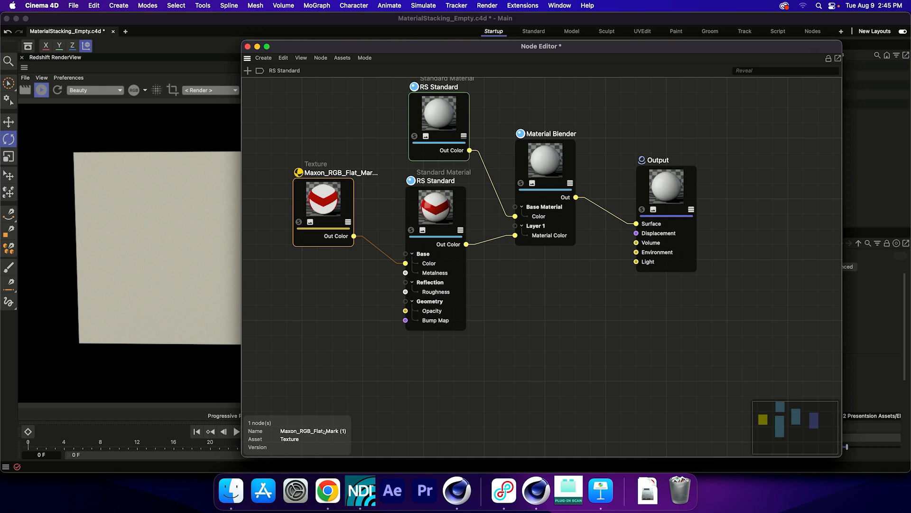
key(shift+c)
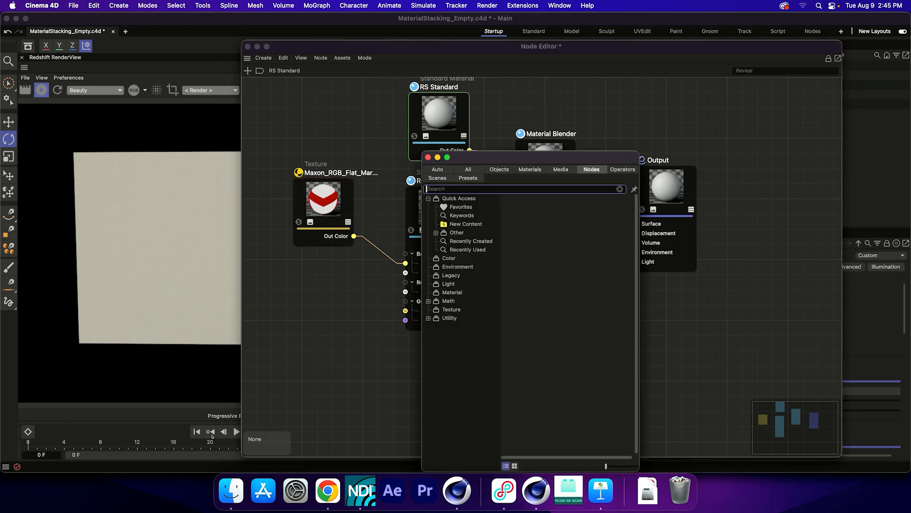
text(color)
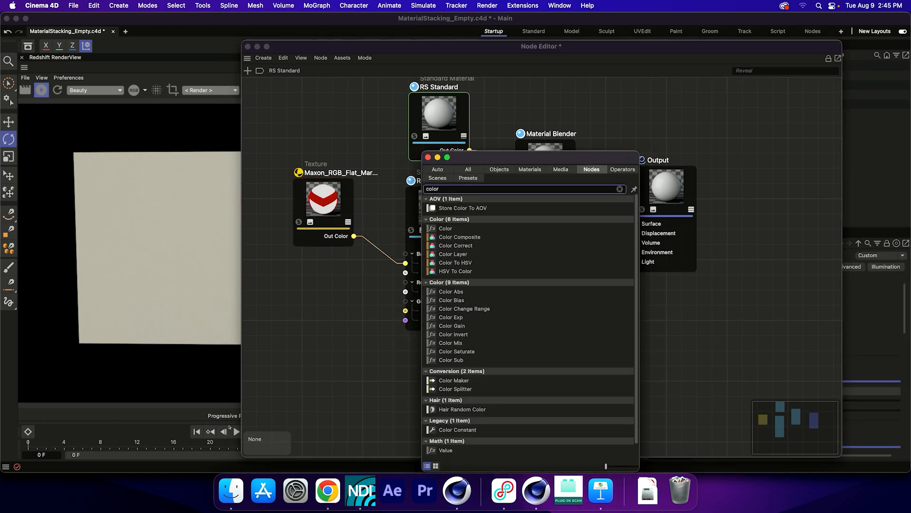
drag(455, 389, 386, 376)
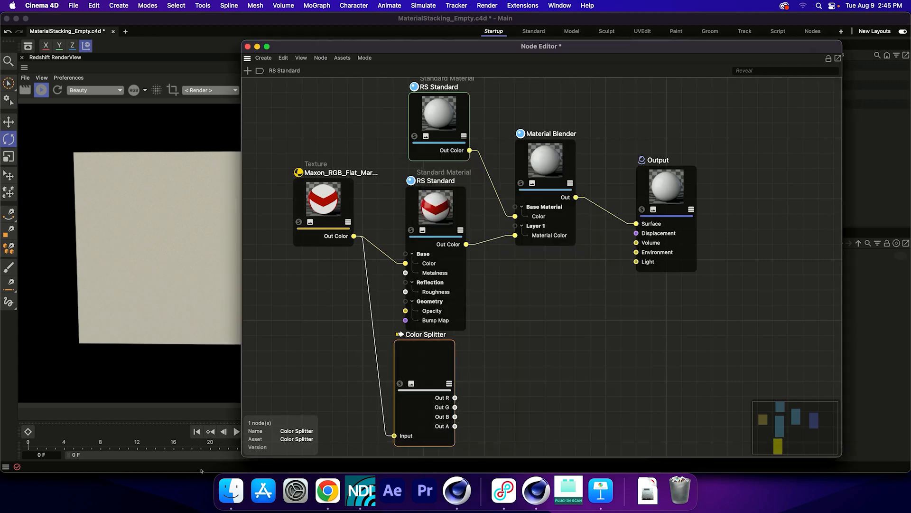
drag(403, 429, 400, 431)
click(350, 218)
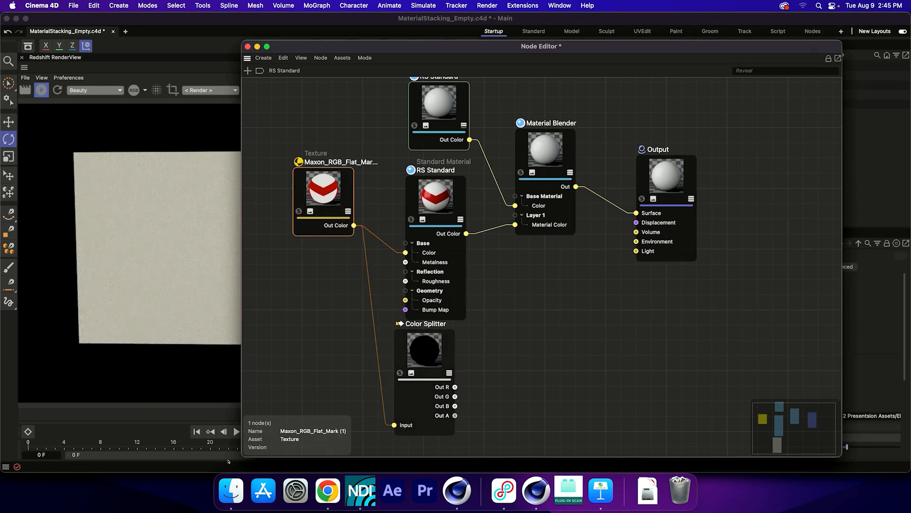
Connect the Color Splitter's alpha output to the Material Blender's Layer 1 Blend Color
drag(455, 416, 543, 157)
mouse_move(584, 171)
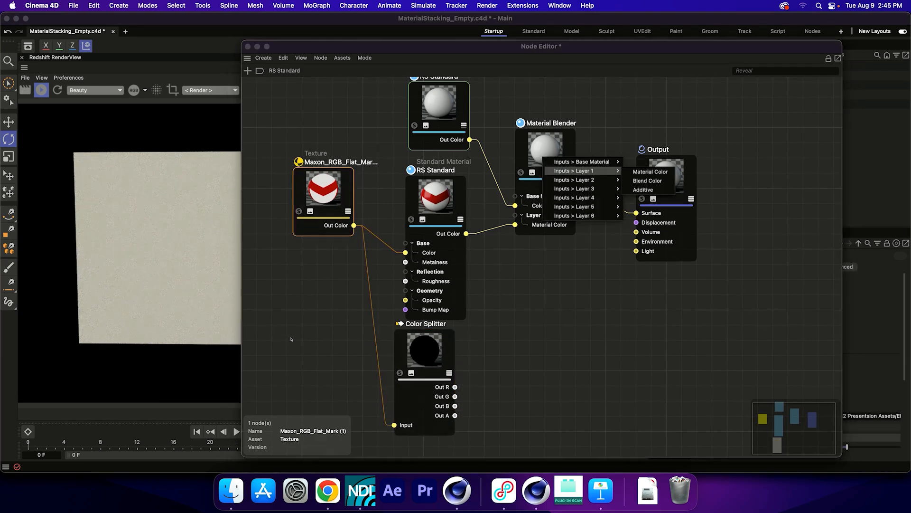
click(648, 181)
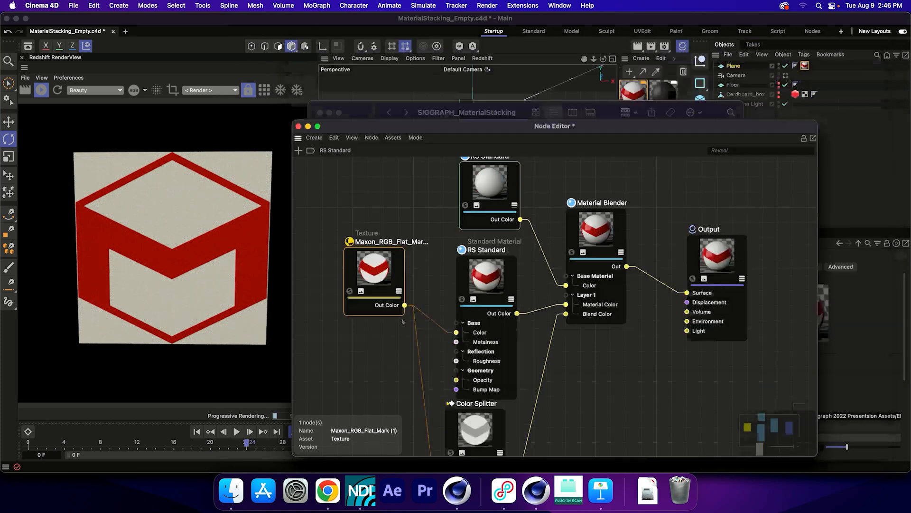
Set the logo texture's UV remap scale to 4 by 4 and disable Wrap U and Wrap V
click(380, 87)
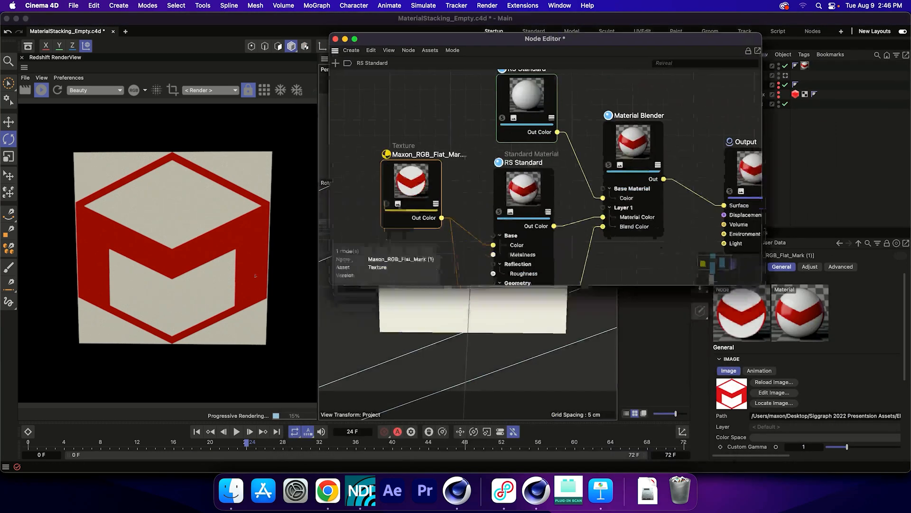
scroll(807, 361, down, 6)
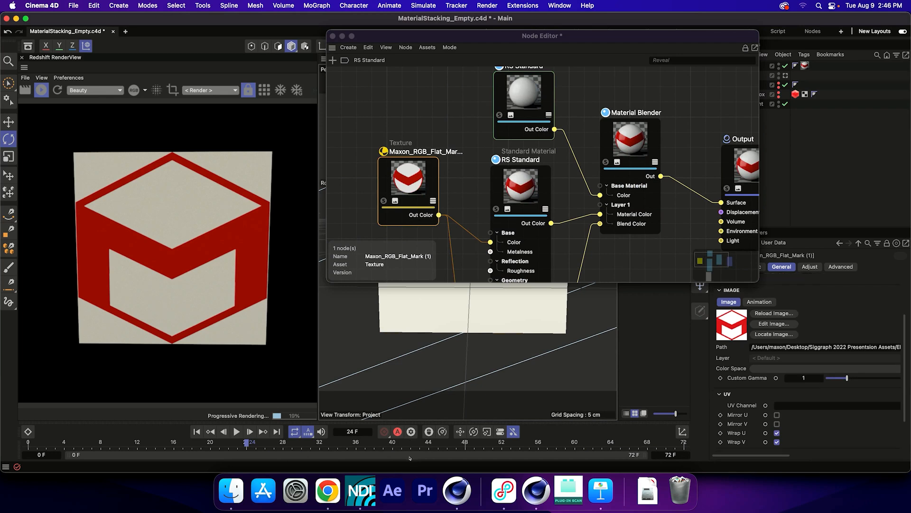
click(403, 179)
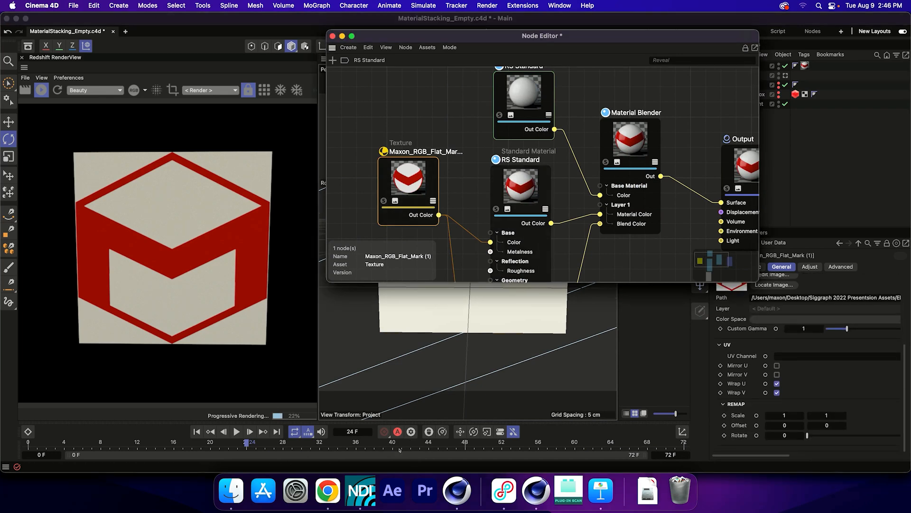
double_click(785, 415)
text(4)
key(Tab)
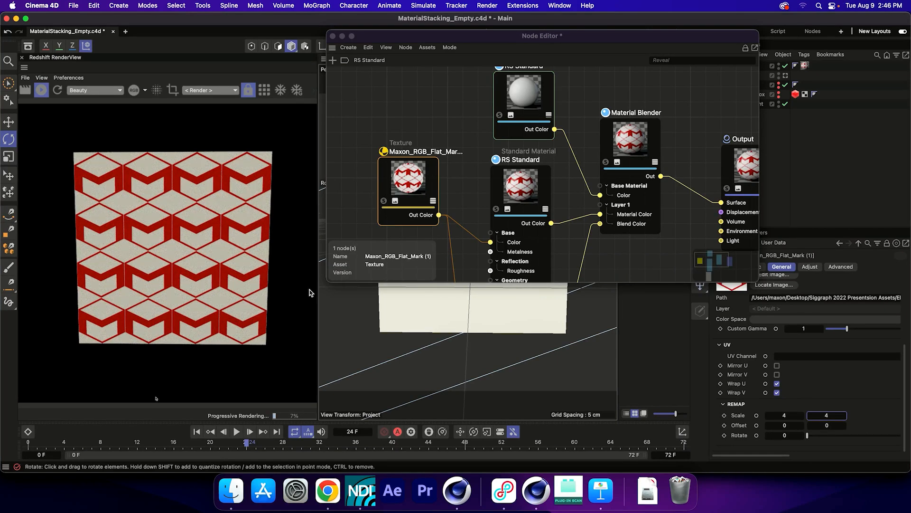
click(777, 384)
click(777, 393)
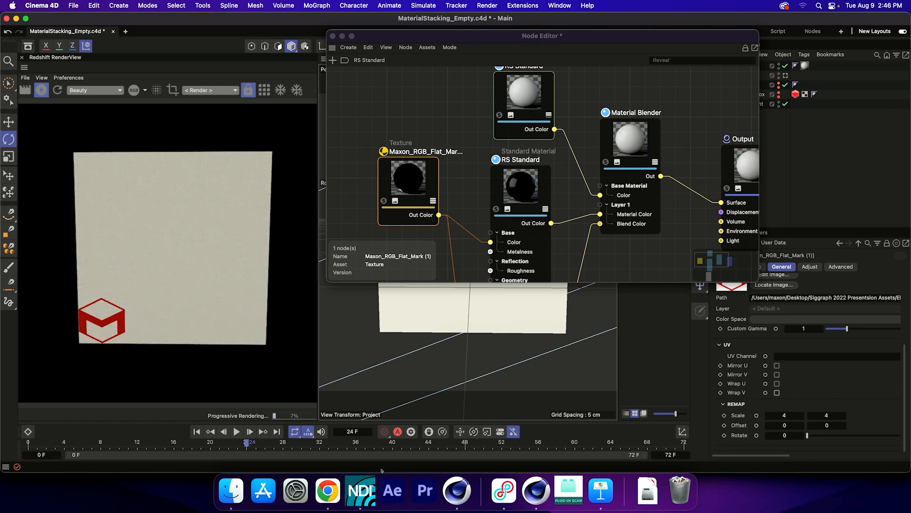
Set the logo texture's first remap offset value to 0.1 and its rotation to about 5.04
double_click(785, 425)
text(0.1)
key(Return)
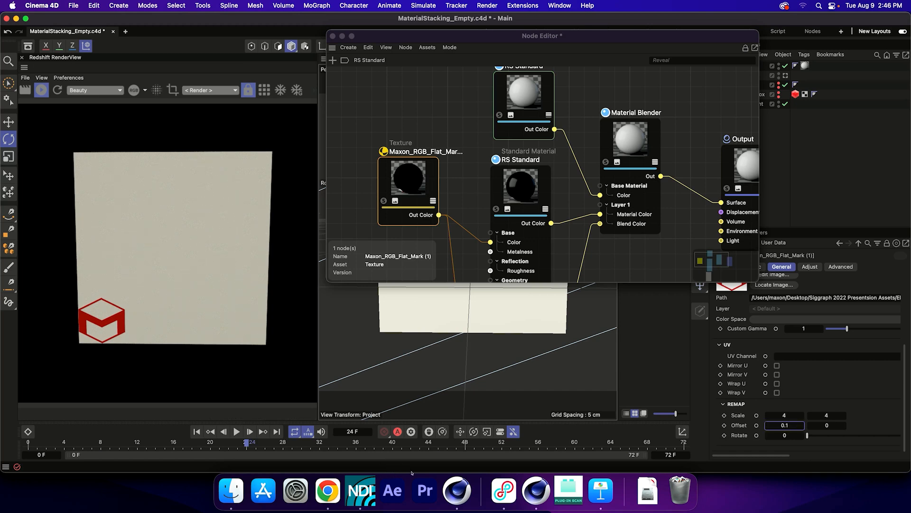
drag(807, 436, 812, 435)
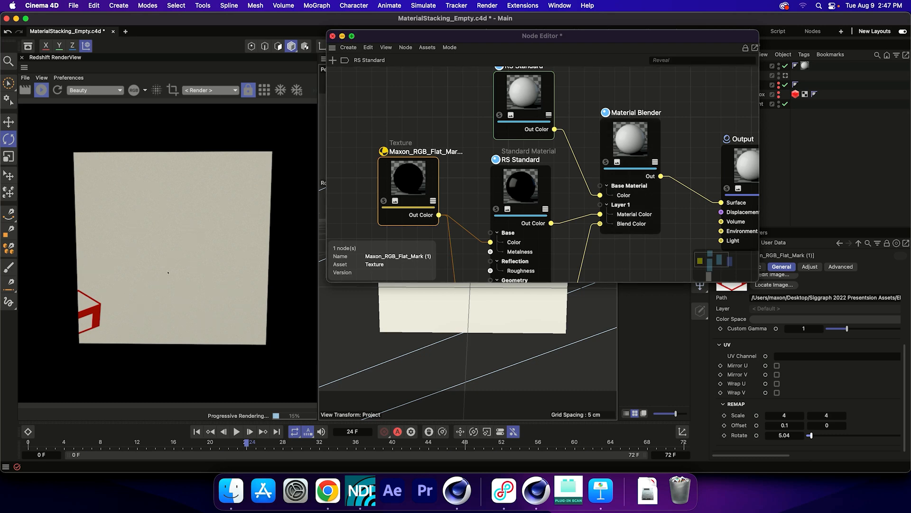
Close the Node Editor and delete the Plane object from the scene
click(333, 37)
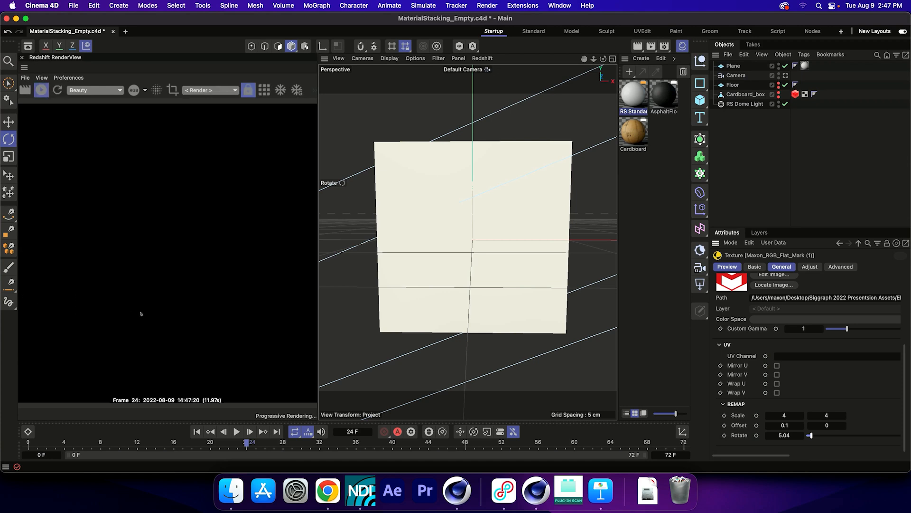
click(367, 287)
key(Delete)
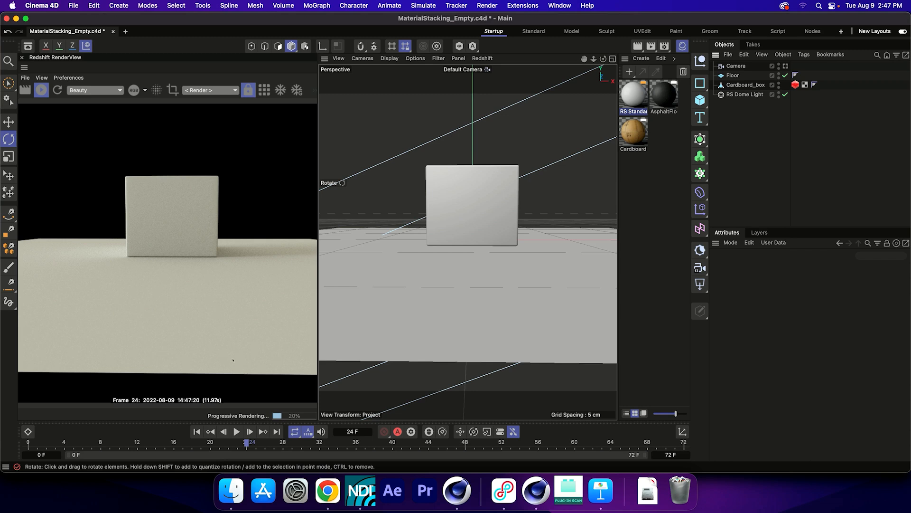
Frame the cardboard box at an angle, delete the RS Standard material and apply the asphalt material to the Floor
alt+drag(453, 198, 503, 219)
alt+middle_drag(455, 209, 468, 242)
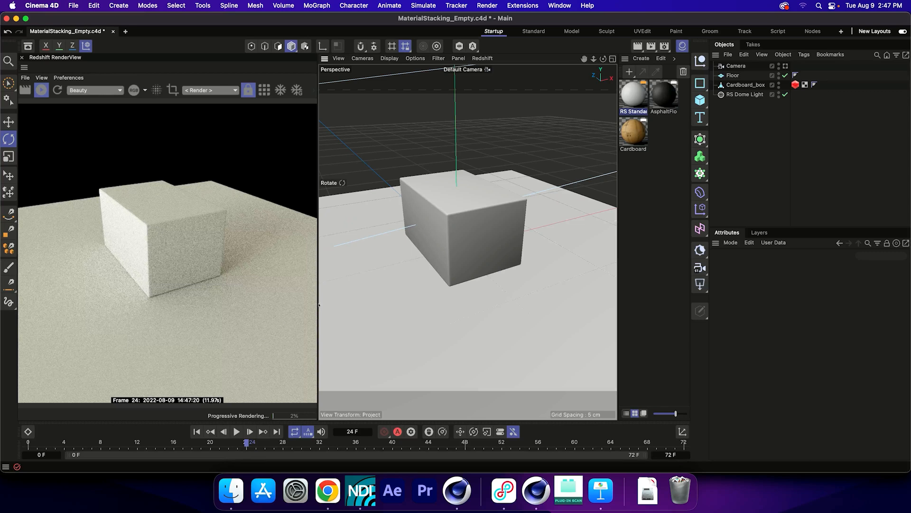
key(BackSpace)
drag(319, 302, 323, 308)
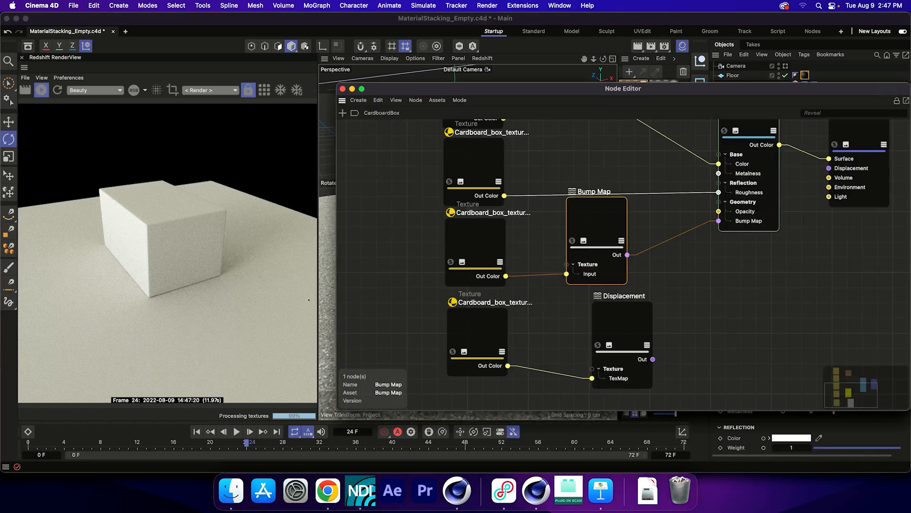
Review the CardboardBox material's node network and apply the material to the Cardboard_box object
drag(623, 88, 602, 80)
click(536, 142)
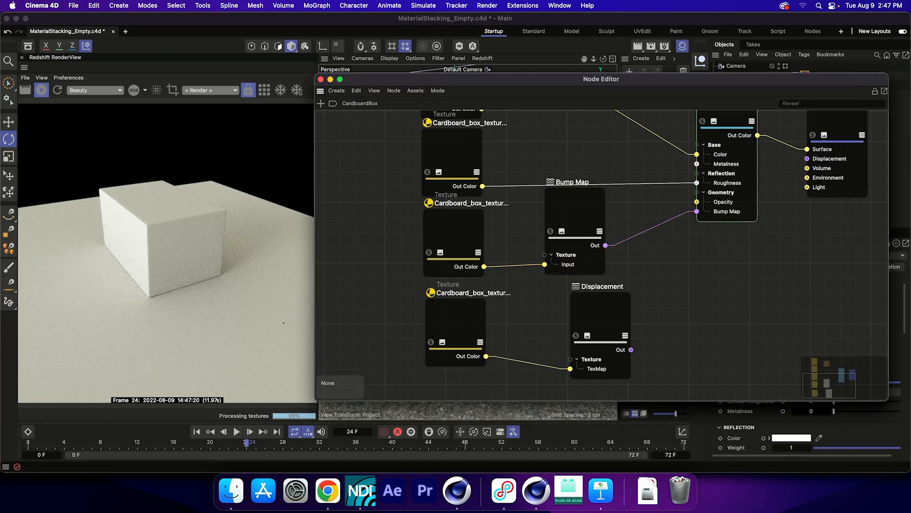
alt+middle_drag(532, 121, 561, 165)
scroll(561, 164, down, 1)
alt+middle_drag(308, 320, 308, 395)
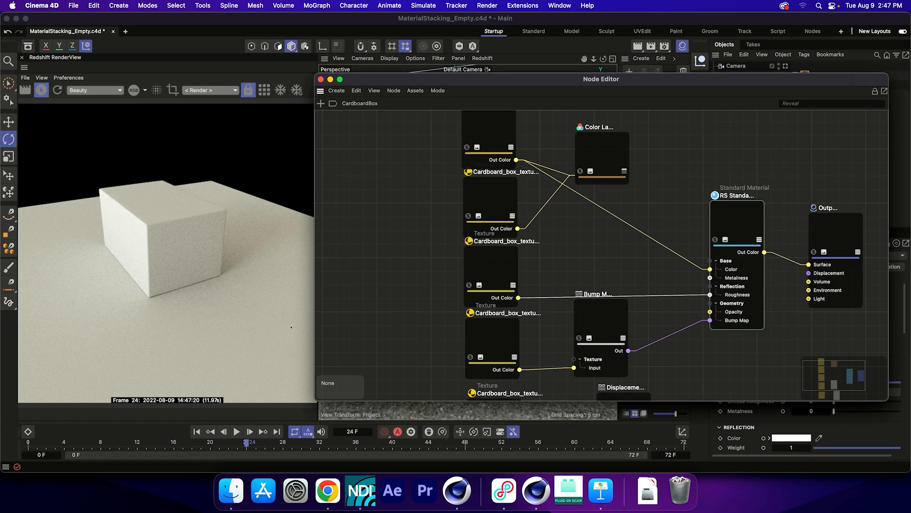
click(321, 79)
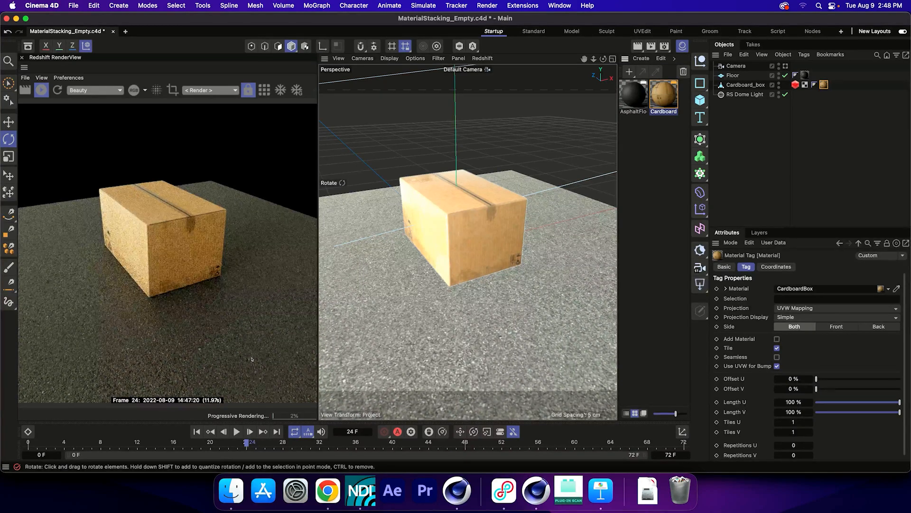
Create a new Redshift Standard material and open its node network in the Node Editor
alt+drag(380, 375, 470, 380)
alt+middle_drag(470, 380, 546, 383)
alt+drag(546, 383, 613, 393)
alt+right_drag(613, 394, 600, 378)
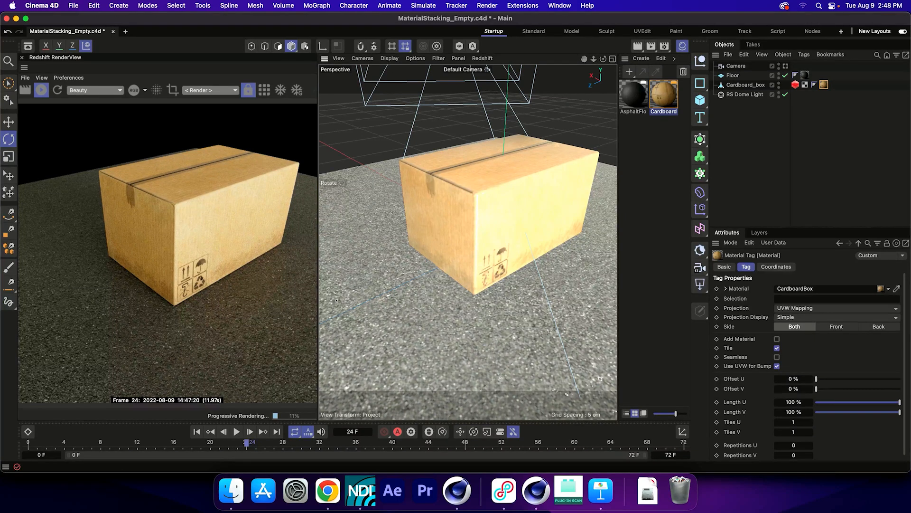
click(641, 57)
mouse_move(655, 104)
mouse_move(766, 106)
click(808, 227)
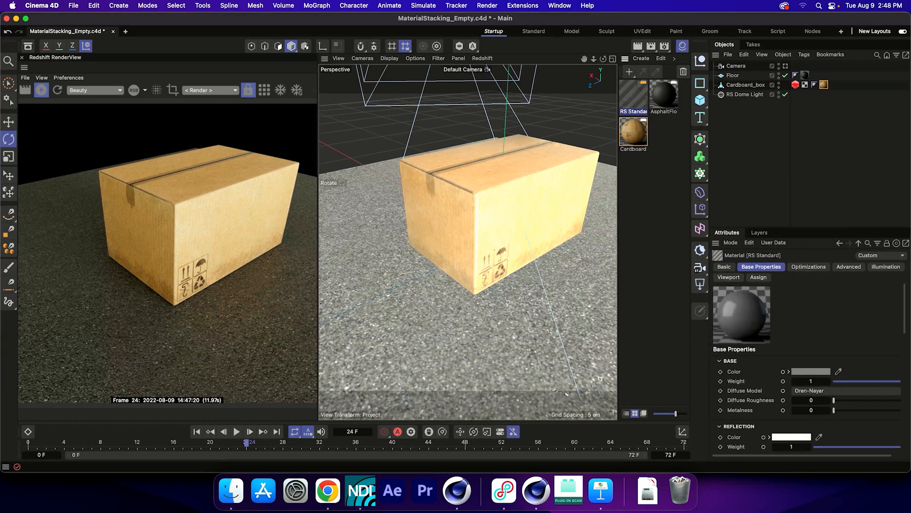
double_click(637, 97)
drag(638, 98, 583, 50)
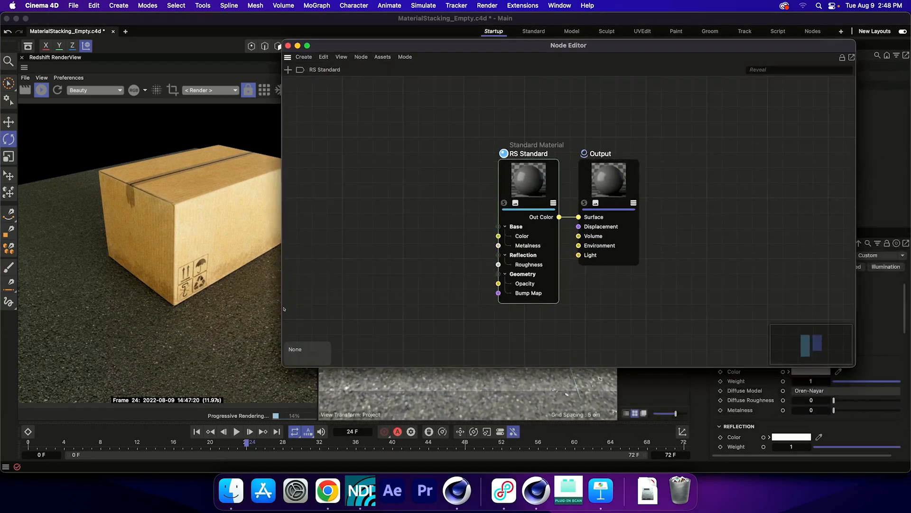
Add Maxon_RGB_Flat_Mark (1).png from Finder as a texture node and connect it to the RS Standard base color
click(232, 490)
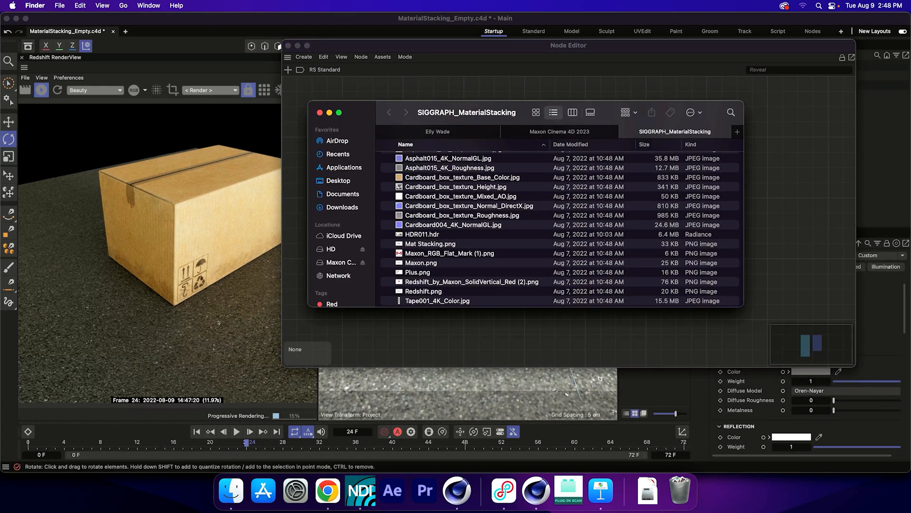
drag(446, 109, 660, 100)
drag(636, 244, 398, 209)
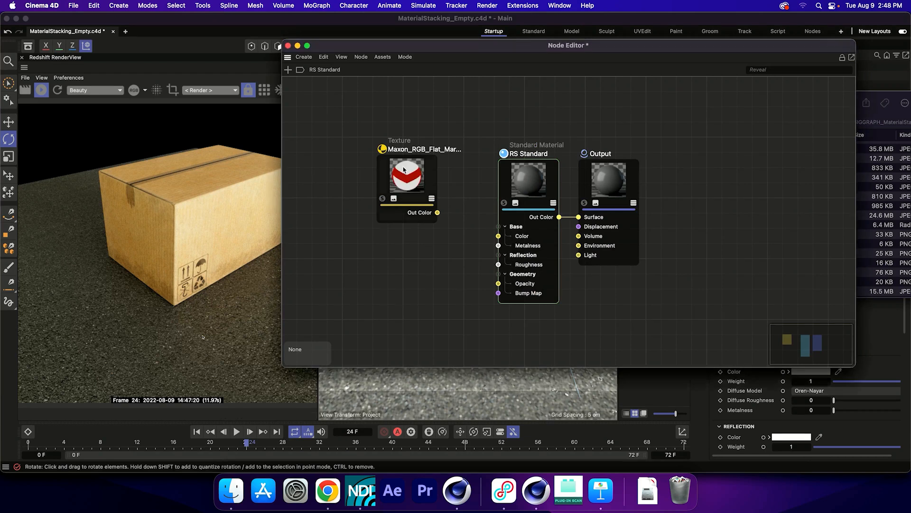
drag(438, 213, 498, 236)
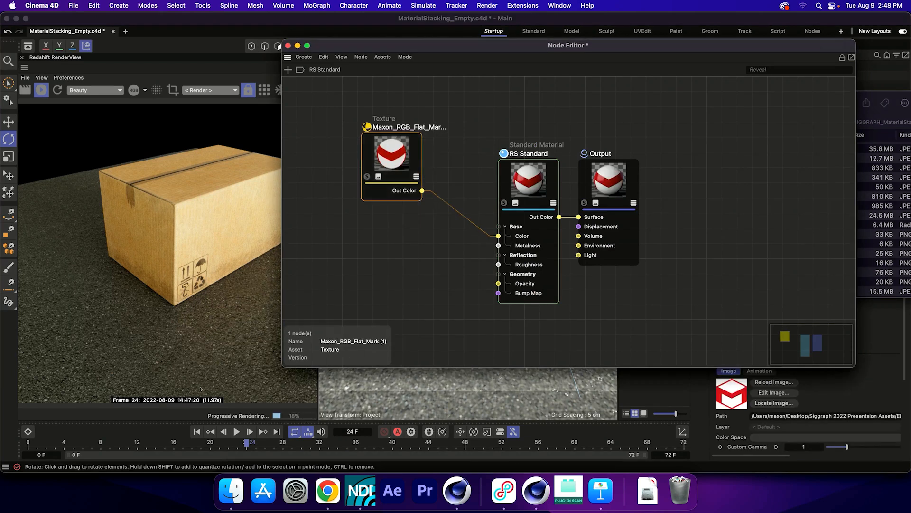
Add a Color Splitter fed by the logo texture, connect its alpha output to the RS Standard opacity, and close the Node Editor
key(shift+c)
text(color)
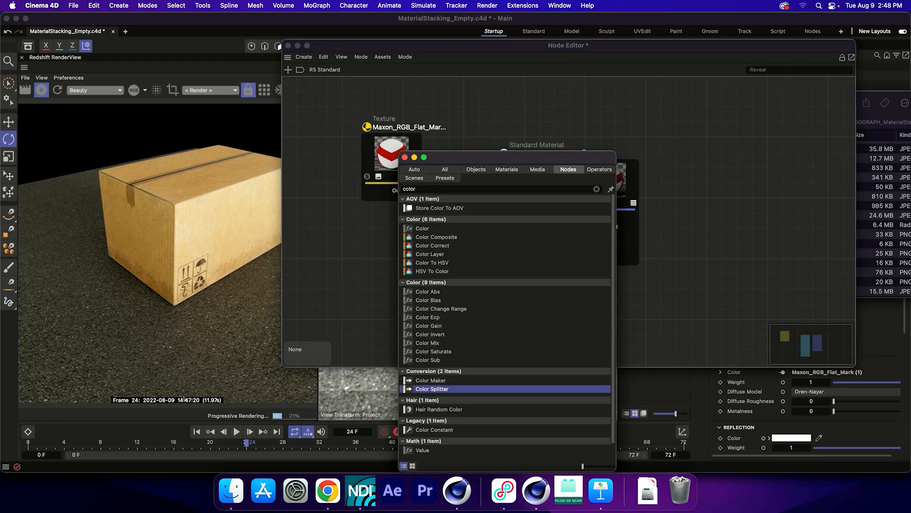
key(Return)
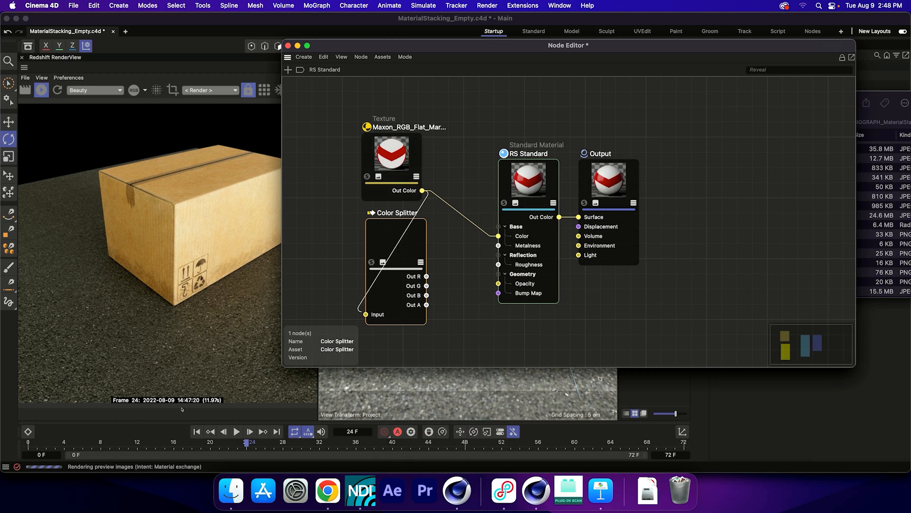
drag(426, 305, 498, 284)
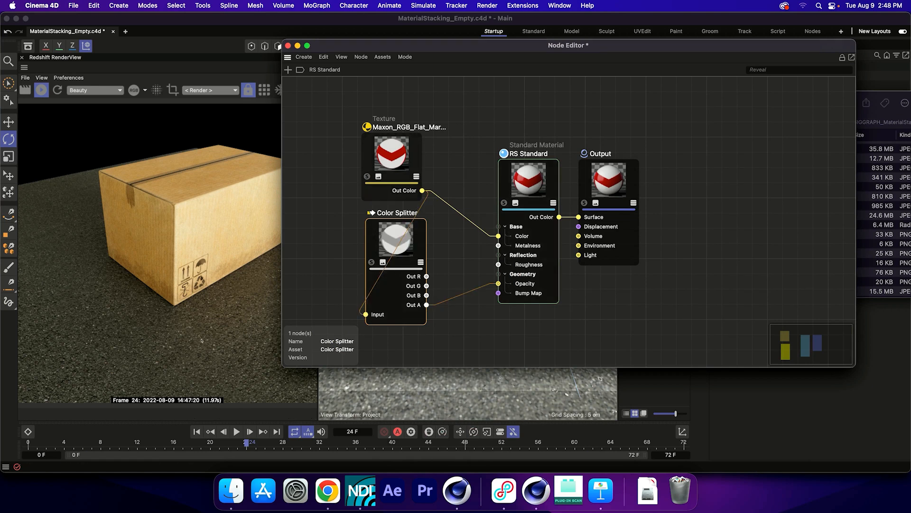
drag(406, 173, 404, 172)
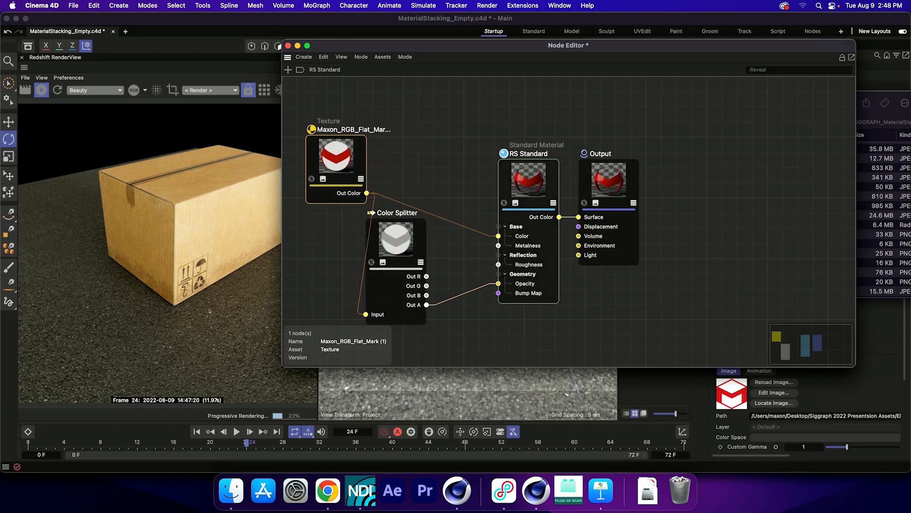
click(288, 46)
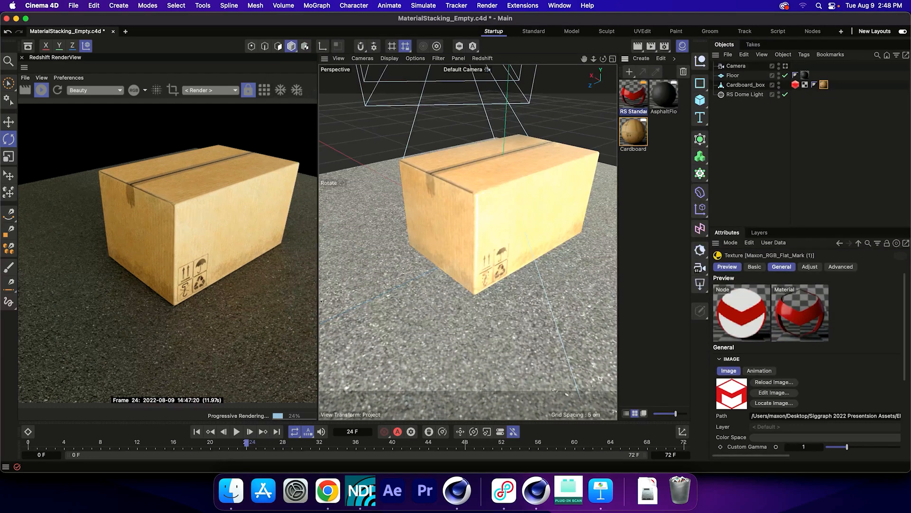
Apply the logo material to the Cardboard_box object and set its projection to Flat
drag(633, 95, 746, 85)
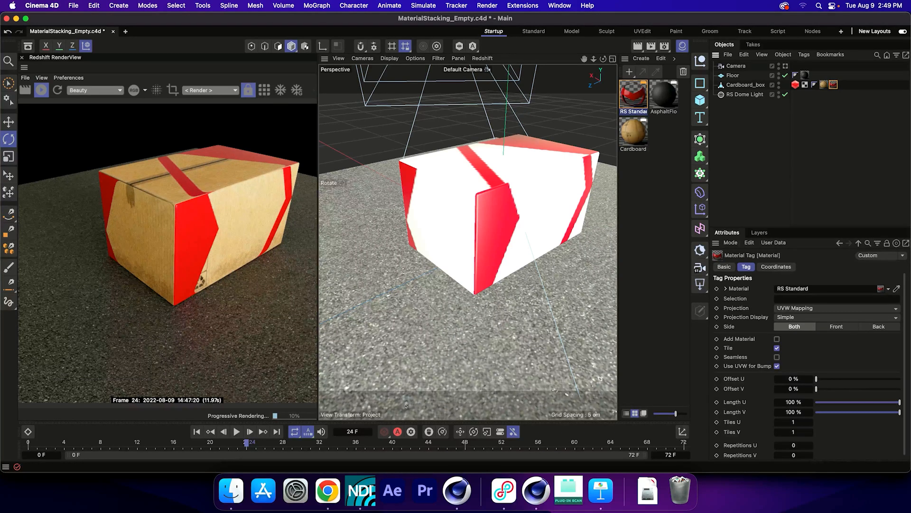
click(802, 308)
click(800, 339)
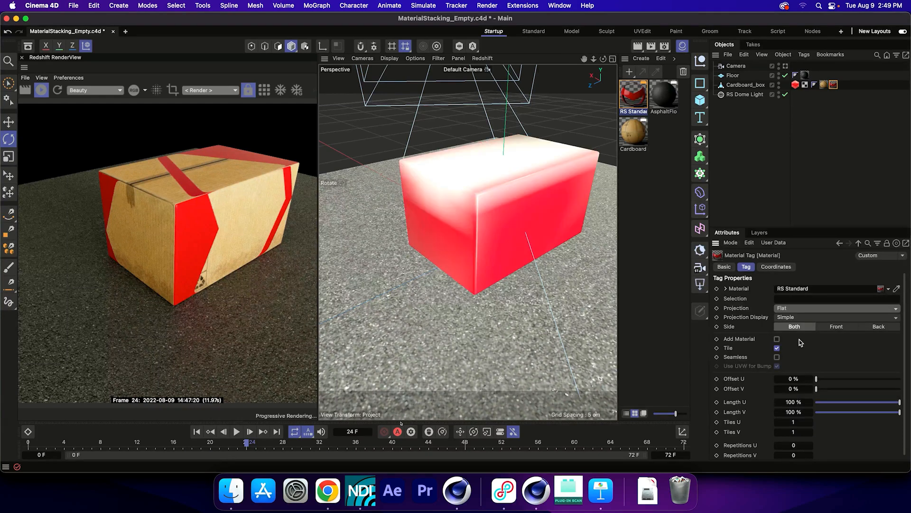
Enable Texture mode and scale the flat logo projection down to a fraction of the box's size
alt+right_drag(569, 214, 289, 361)
alt+drag(289, 360, 254, 362)
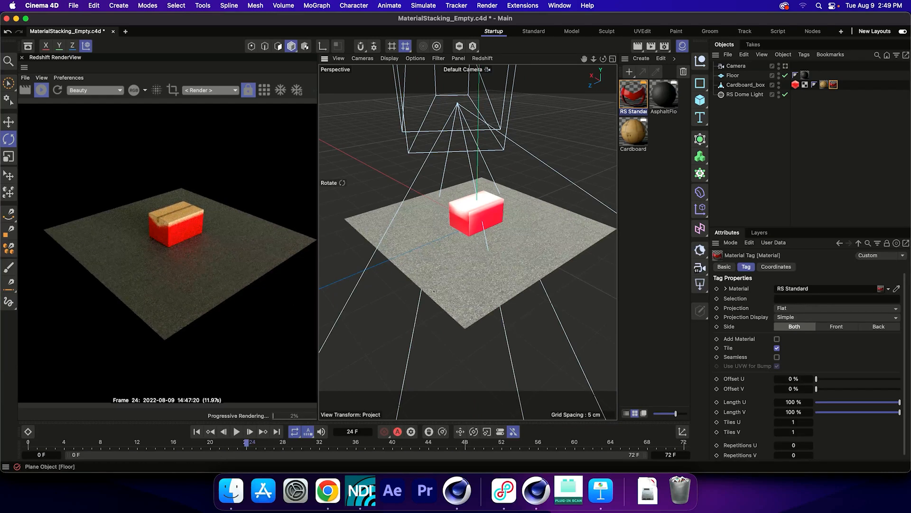
click(305, 46)
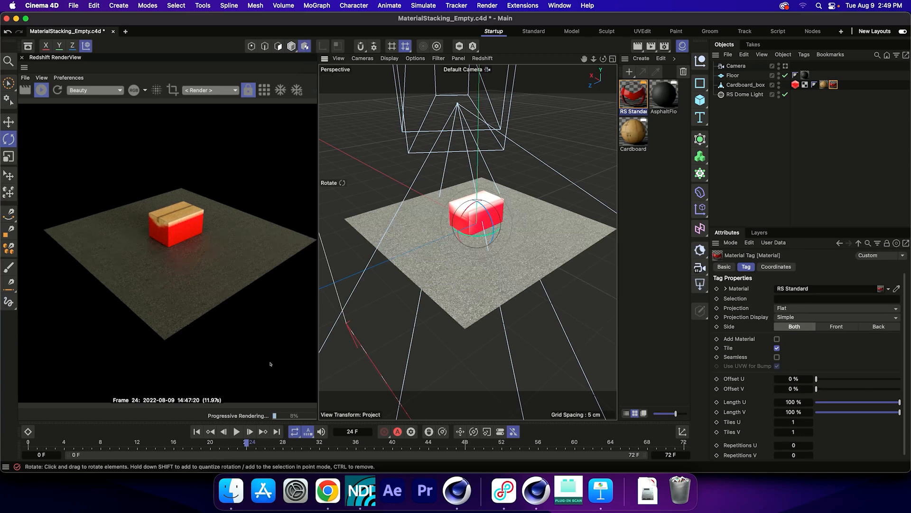
scroll(558, 217, down, 7)
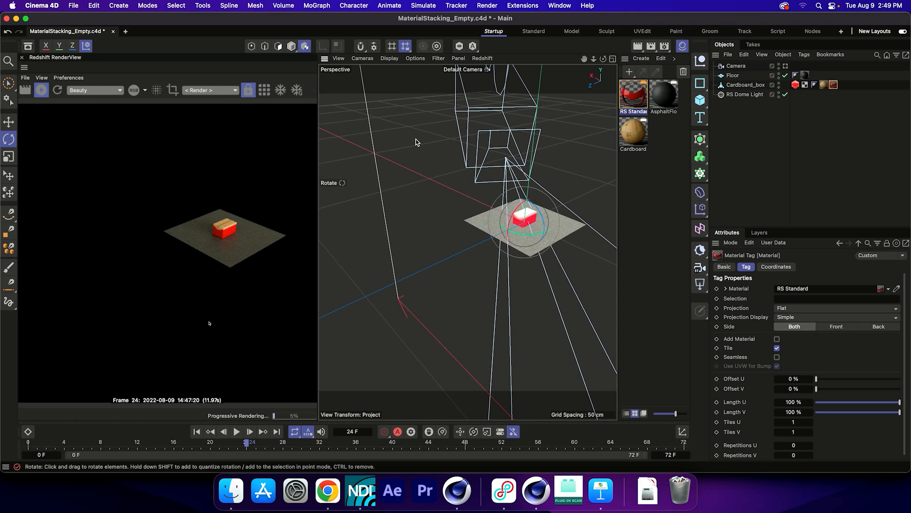
key(t)
mouse_move(284, 338)
mouse_down()
mouse_move(259, 334)
mouse_move(238, 349)
mouse_move(223, 337)
mouse_up()
key(r)
alt+right_drag(268, 363, 296, 358)
key(t)
drag(295, 358, 215, 348)
key(e)
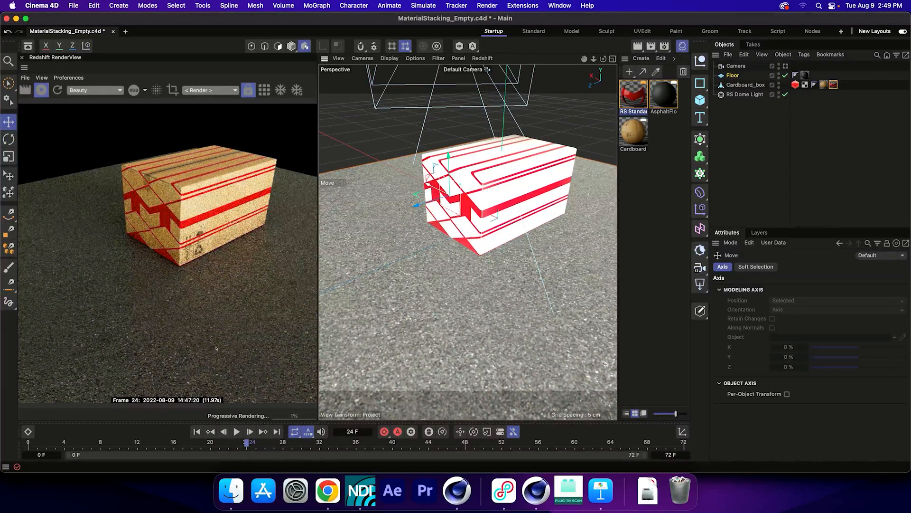
Face the taped end of the box and disable Tile in the logo's material tag
alt+drag(458, 175, 541, 167)
alt+drag(447, 228, 530, 228)
drag(409, 242, 459, 189)
alt+drag(494, 228, 408, 227)
alt+middle_drag(390, 213, 479, 219)
alt+drag(225, 357, 213, 354)
alt+right_drag(213, 354, 224, 355)
click(834, 85)
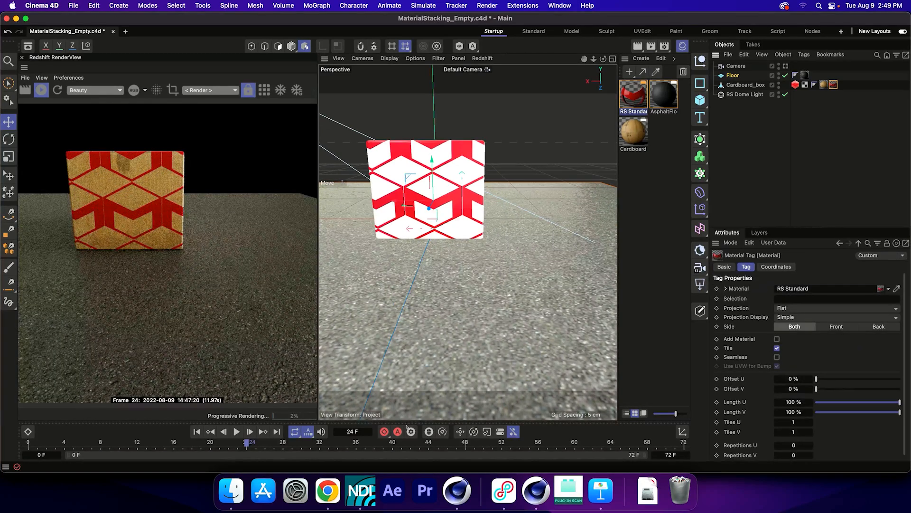
click(777, 348)
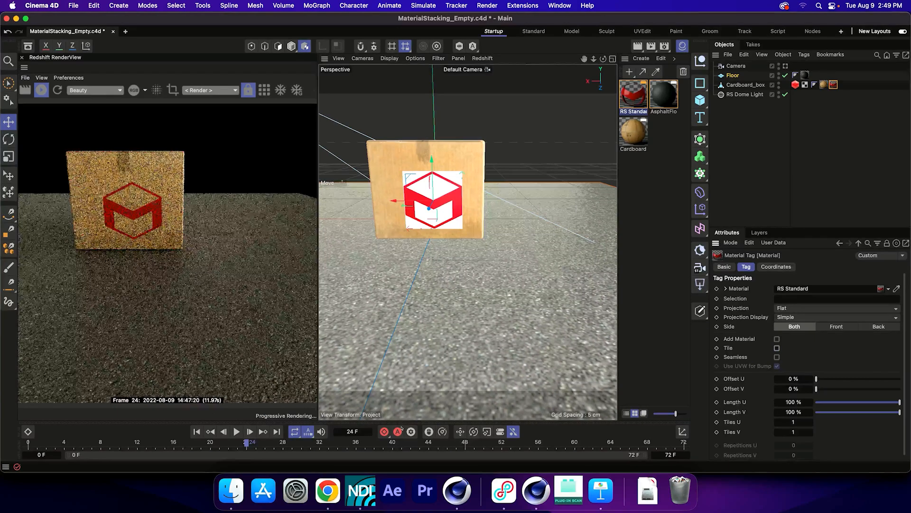
Move the logo toward the upper-left corner of the box's taped end and scale it down slightly
drag(408, 176, 385, 156)
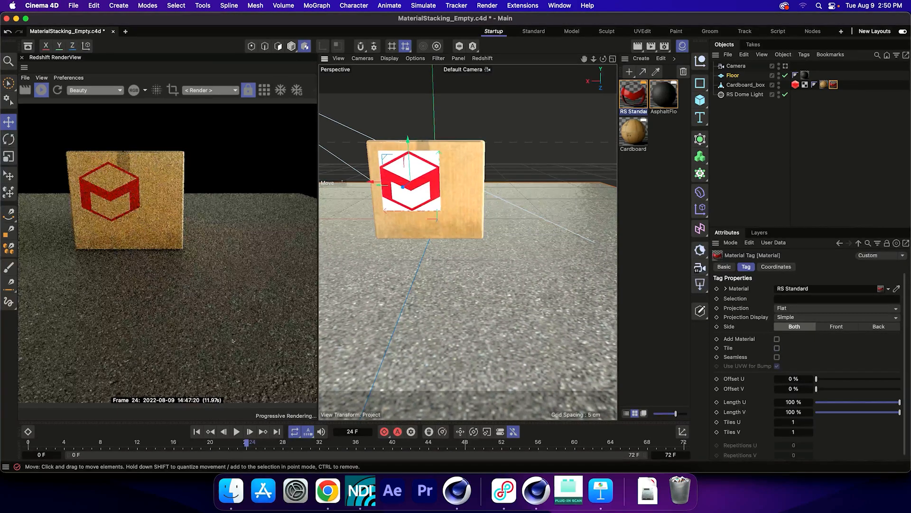
key(t)
drag(442, 169, 412, 173)
key(e)
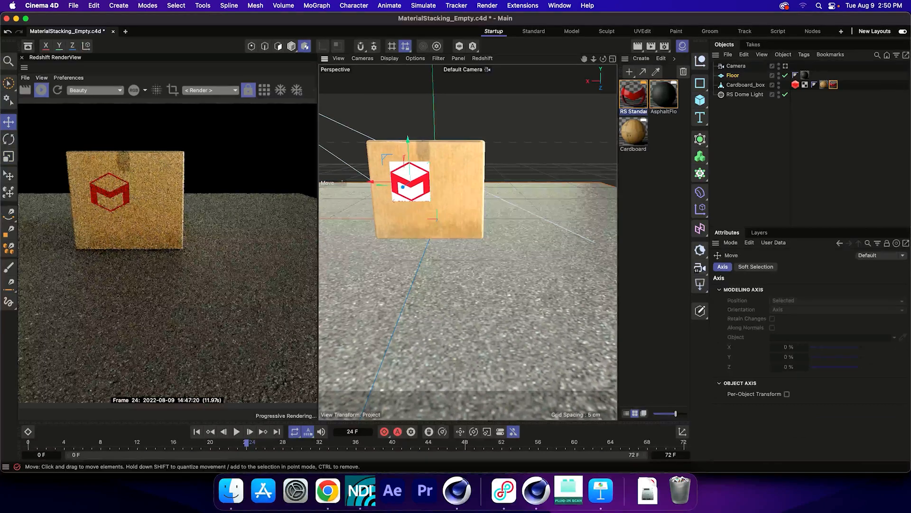
Rotate the logo projection onto the long side of the box and position it above the printed shipping symbols
alt+drag(498, 214, 418, 238)
mouse_move(390, 190)
mouse_down()
mouse_move(441, 204)
mouse_move(429, 213)
mouse_move(516, 209)
mouse_up()
key(r)
key(e)
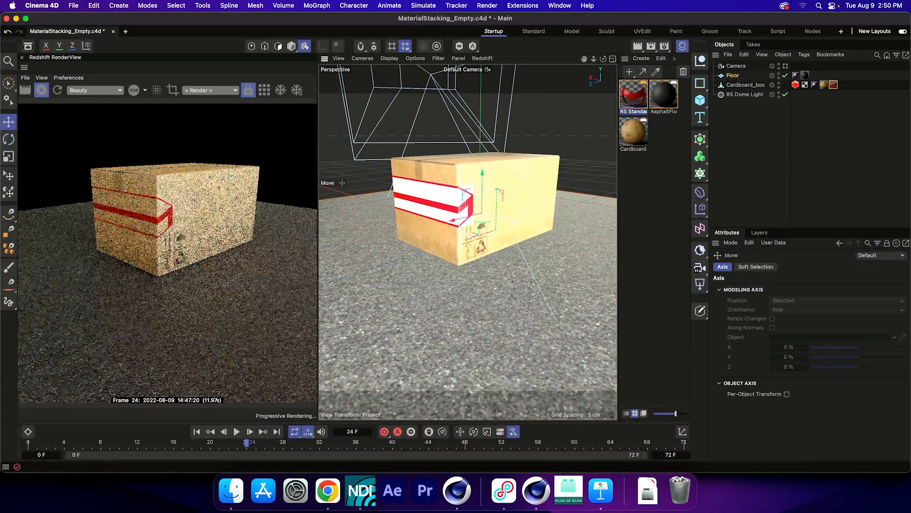
drag(456, 220, 479, 214)
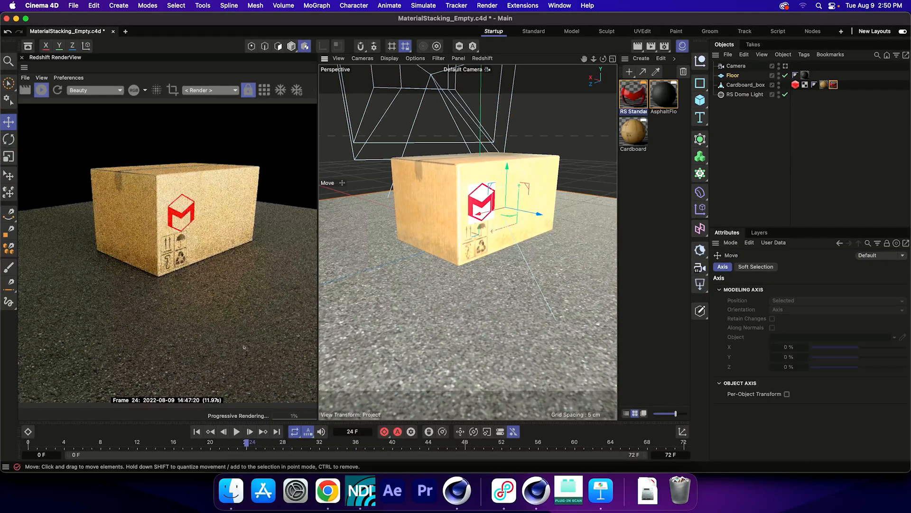
drag(507, 166, 507, 155)
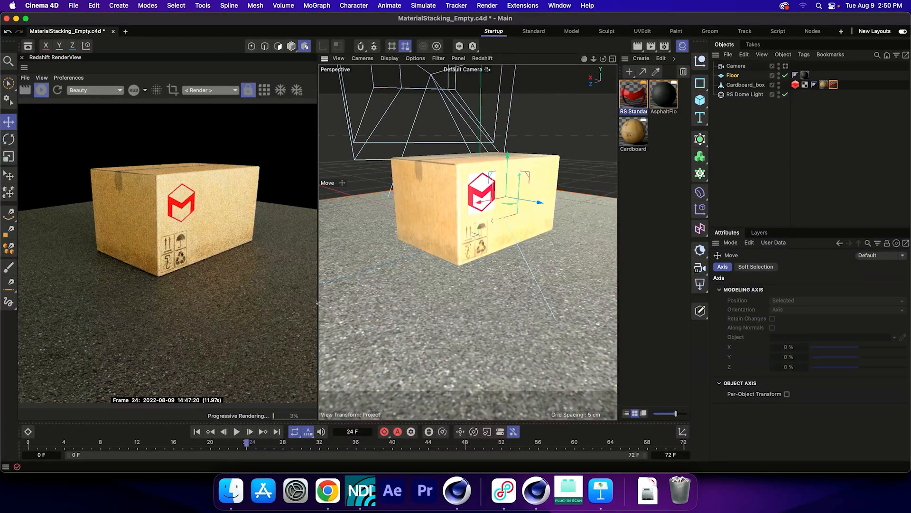
Duplicate the logo material and open the copy's node network
click(634, 95)
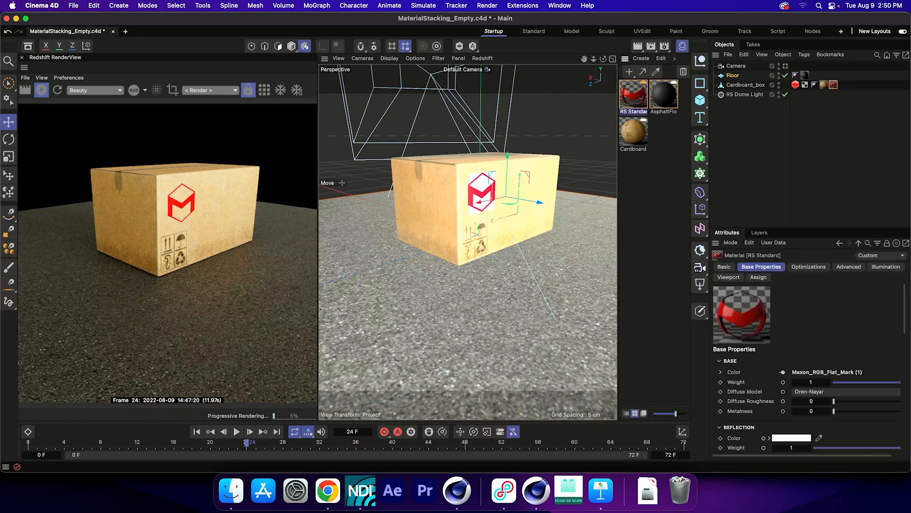
ctrl+drag(637, 93, 652, 96)
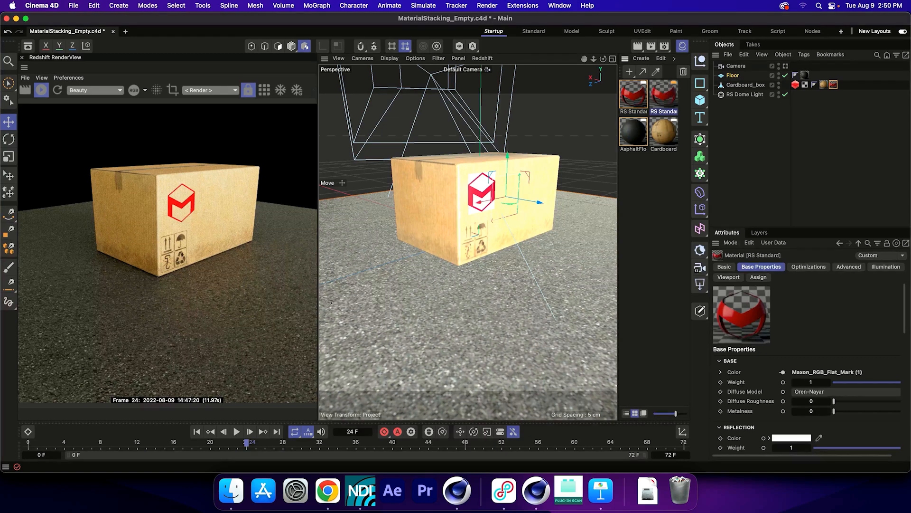
double_click(664, 95)
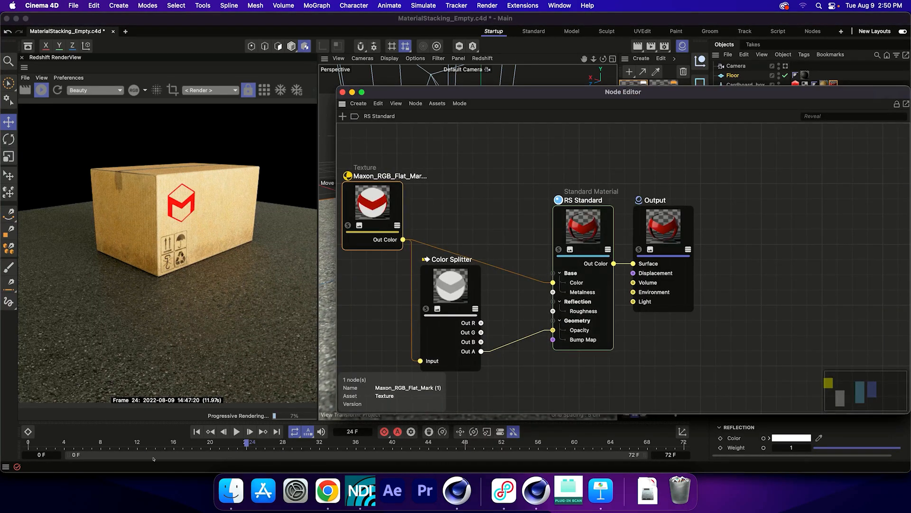
Replace the copied material's texture image with ThisWayUp.png from Finder and return to the main scene window
drag(517, 93, 297, 18)
click(231, 491)
drag(759, 38, 477, 36)
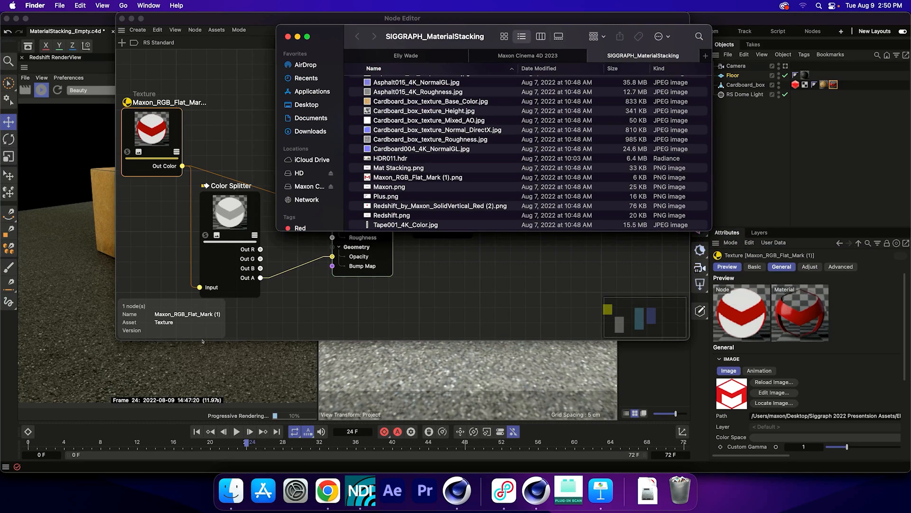
scroll(404, 169, down, 3)
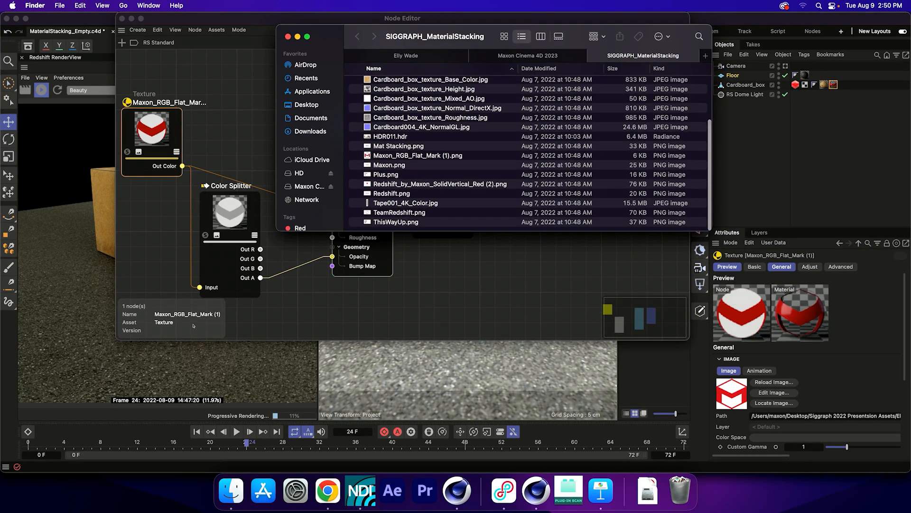
drag(394, 222, 827, 414)
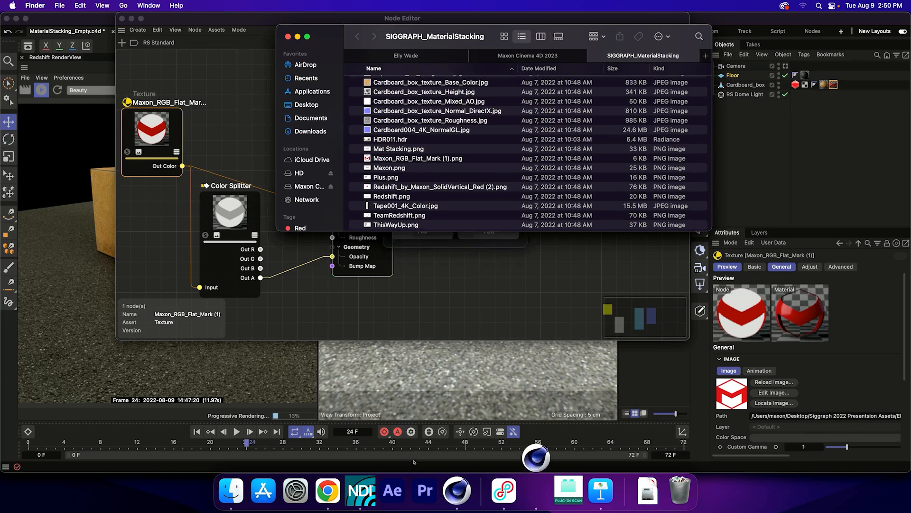
click(496, 308)
key(Return)
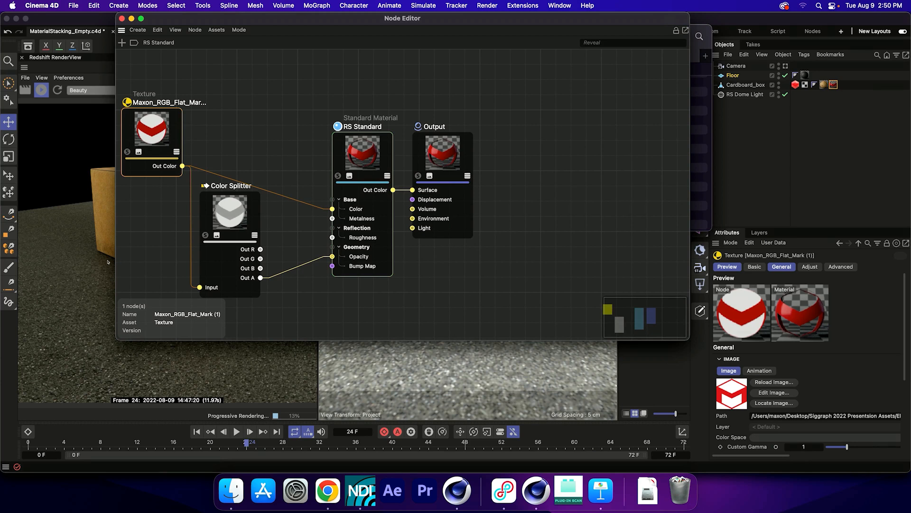
click(62, 263)
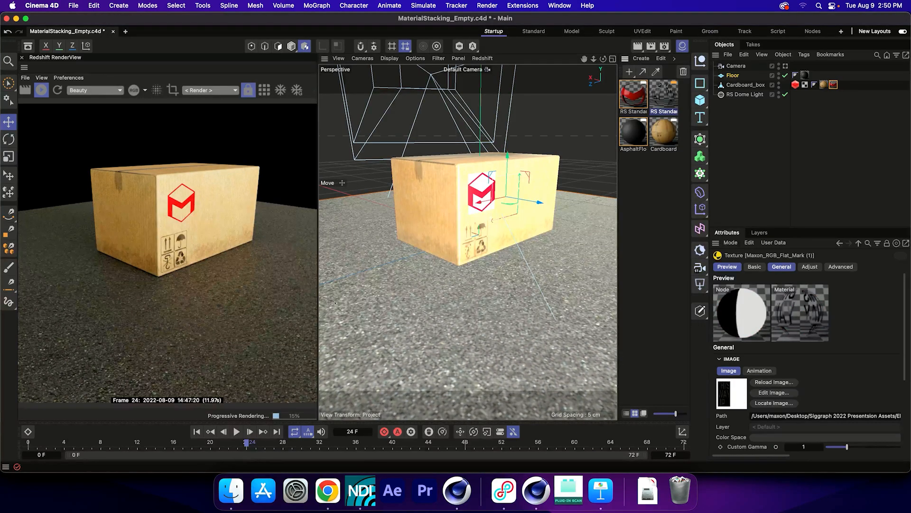
Apply the copied material to the Cardboard_box object and set its projection to Flat
drag(664, 94, 745, 86)
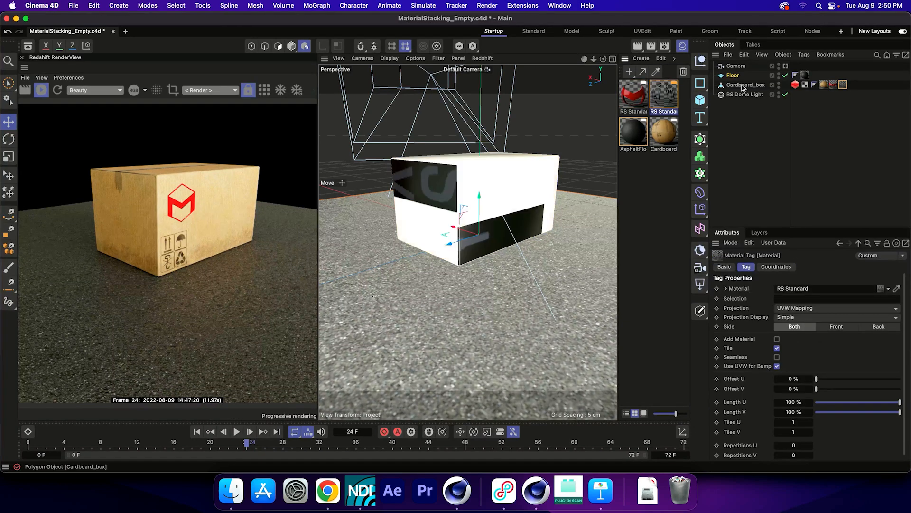
click(817, 308)
click(807, 339)
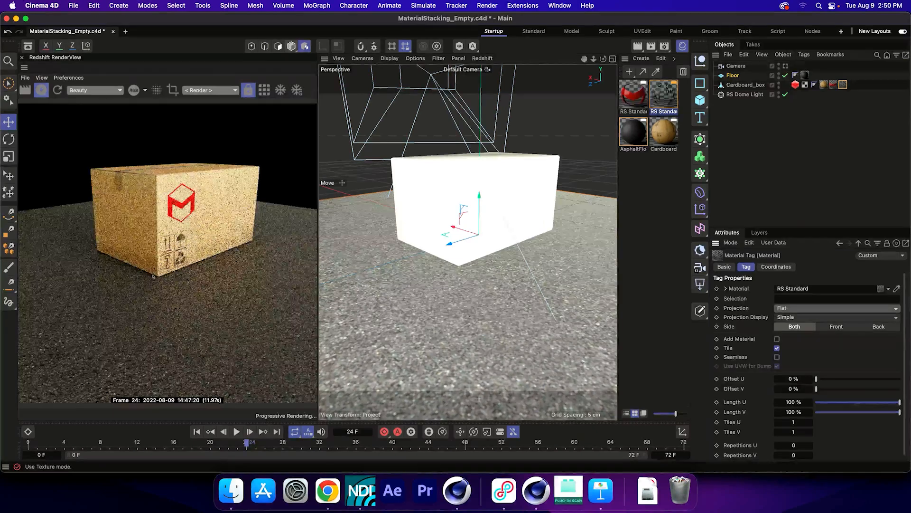
scroll(492, 202, down, 10)
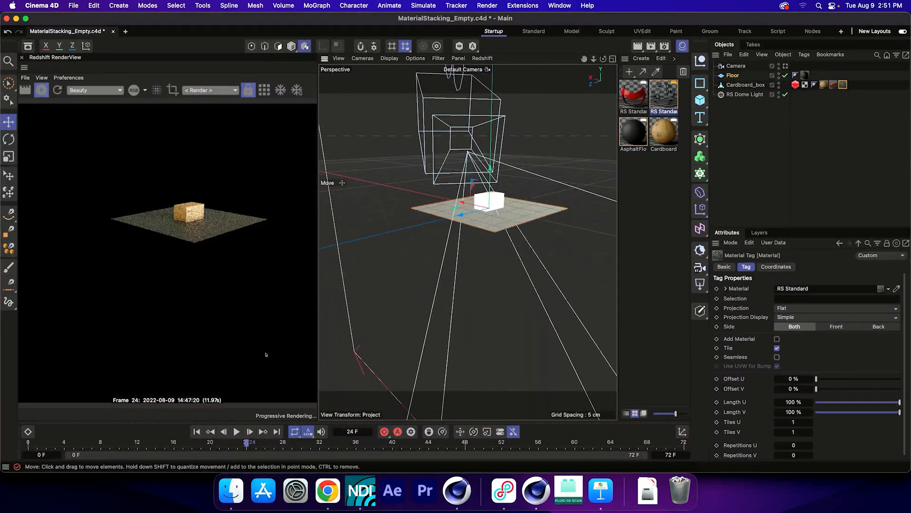
Scale down the THIS WAY UP label projection and move it onto the short end of the cardboard box
key(t)
drag(265, 354, 210, 355)
key(e)
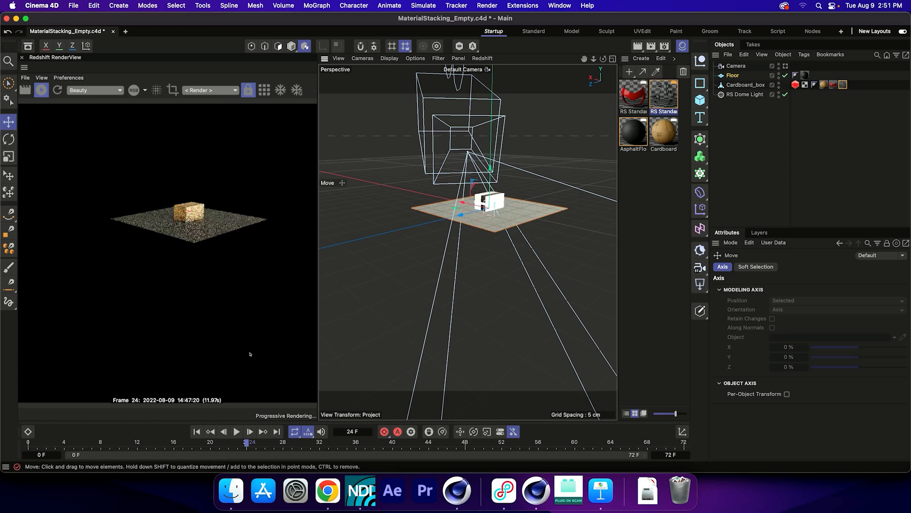
alt+right_drag(239, 361, 256, 352)
alt+drag(256, 352, 241, 352)
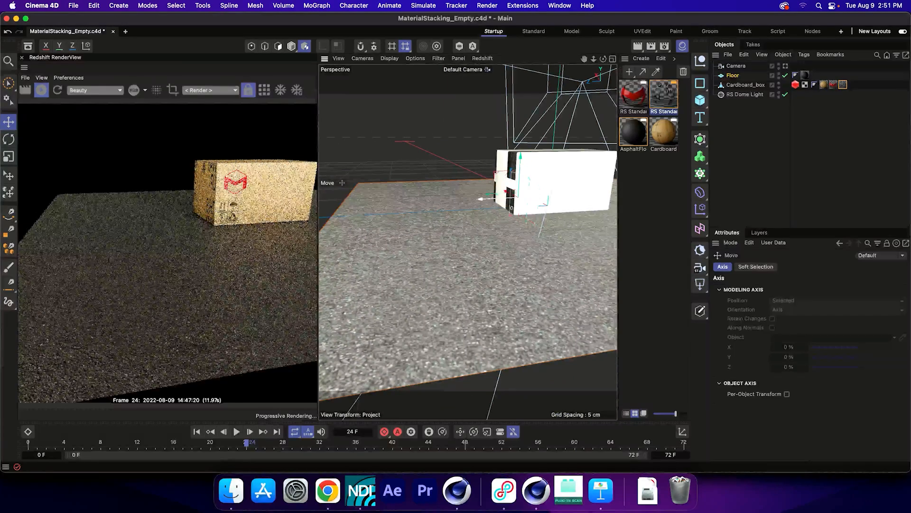
alt+drag(501, 218, 562, 192)
drag(435, 201, 488, 201)
drag(521, 160, 521, 139)
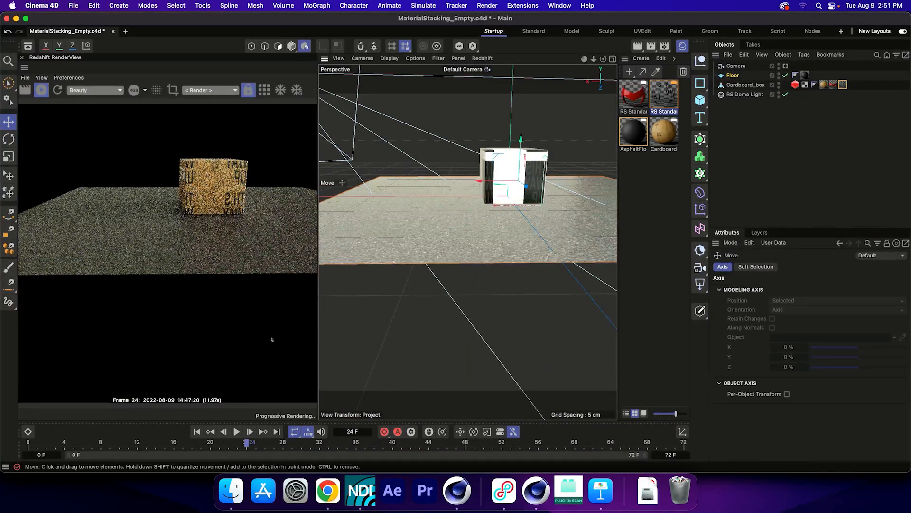
Shrink the label projection further and rotate it so THIS WAY UP reads upright and unmirrored on the box's short end
key(t)
drag(275, 344, 258, 344)
key(e)
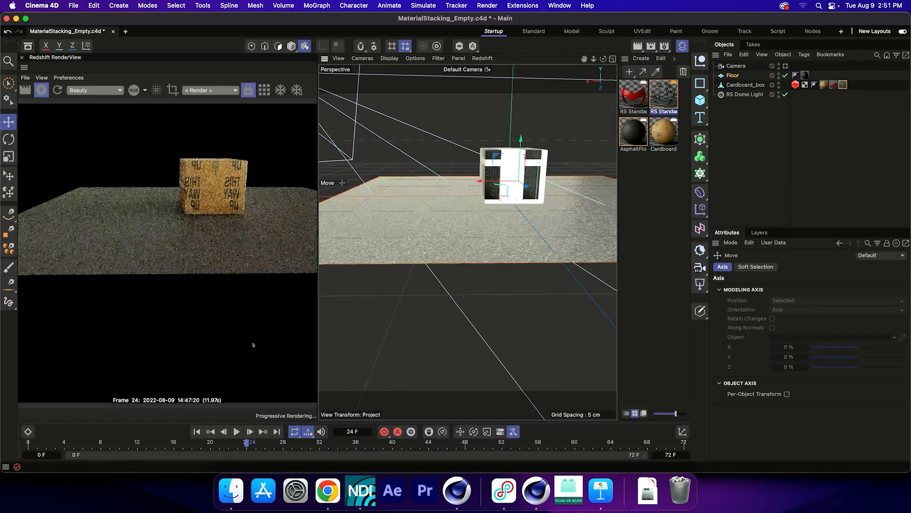
alt+right_drag(255, 344, 269, 346)
key(r)
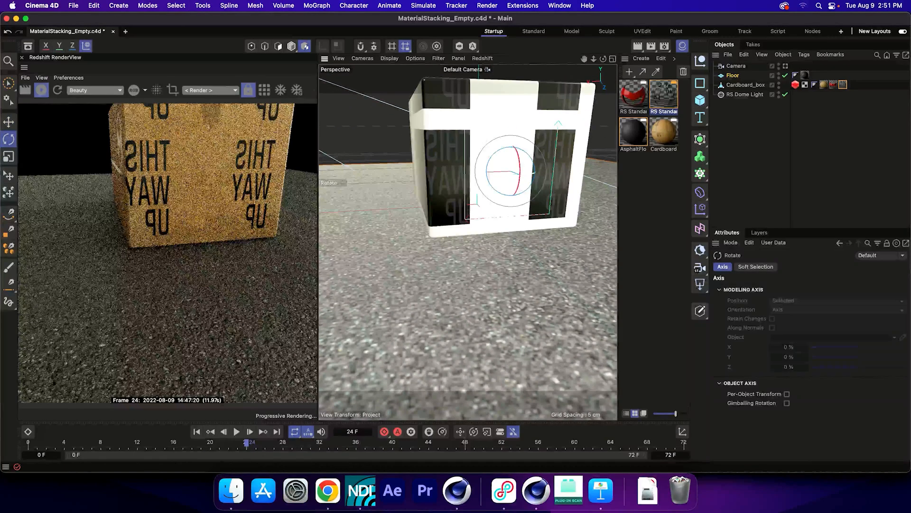
drag(249, 340, 228, 375)
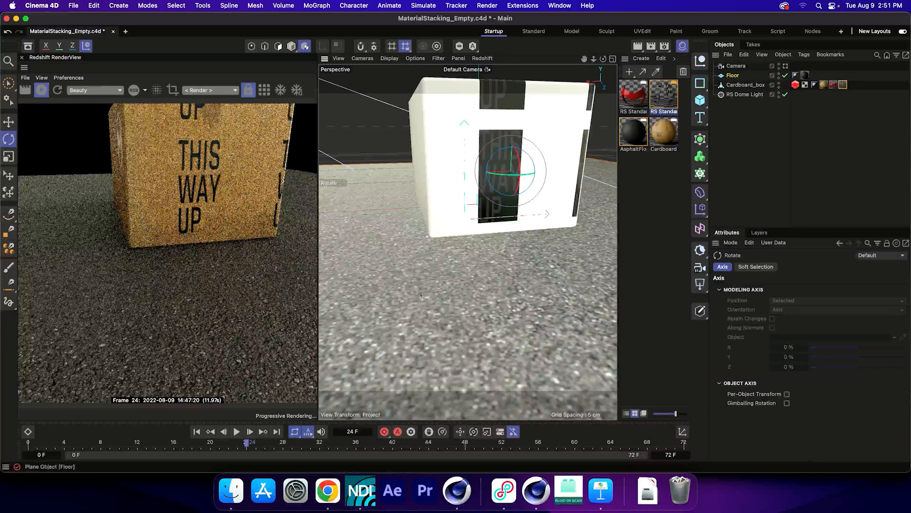
Turn off tiling for the label's material tag and shift the label to the left edge of the box's short end
click(843, 84)
click(777, 348)
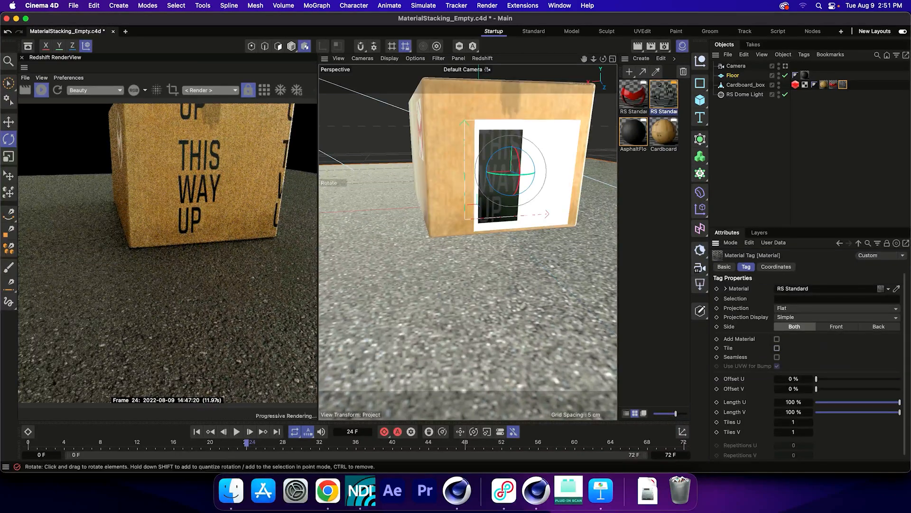
click(9, 122)
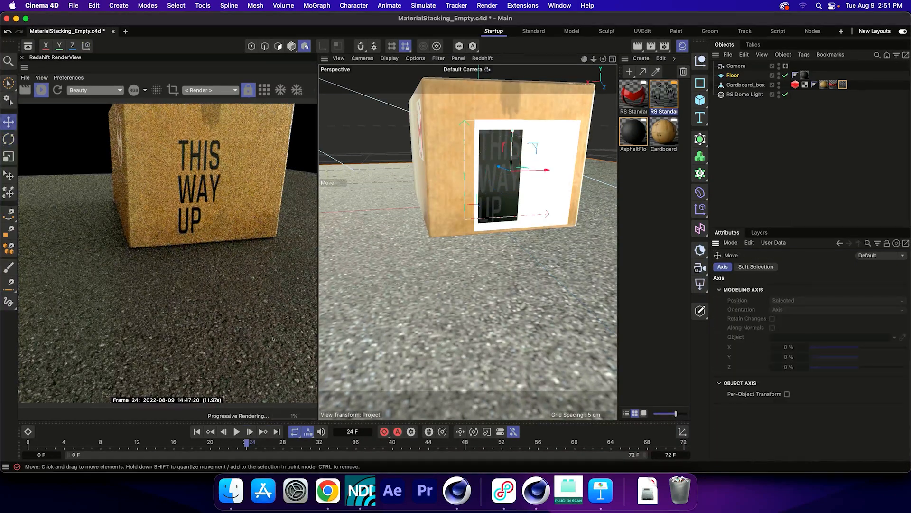
drag(542, 170, 505, 170)
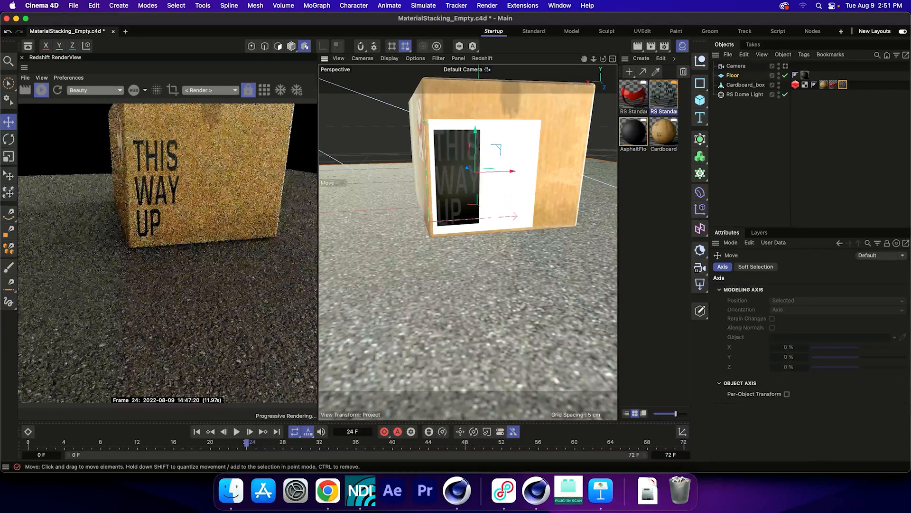
alt+middle_drag(491, 211, 467, 244)
alt+drag(475, 247, 424, 293)
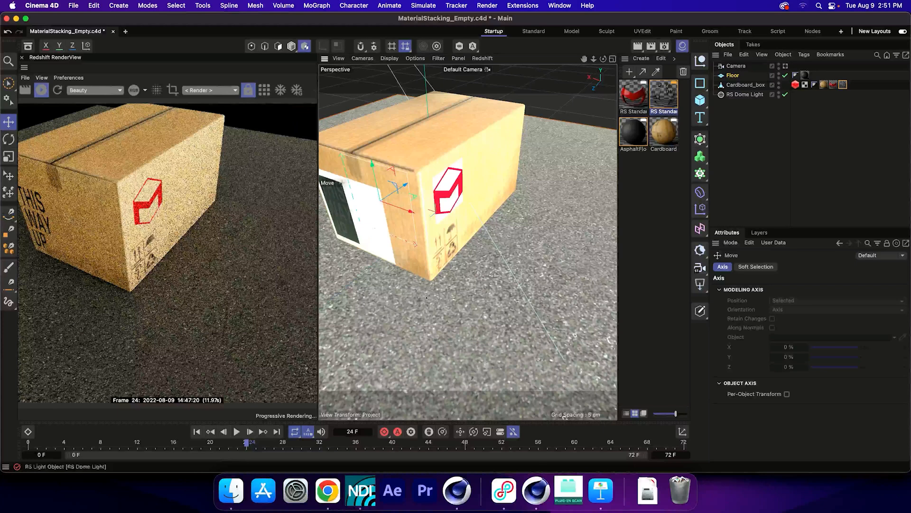
alt+middle_drag(424, 293, 470, 296)
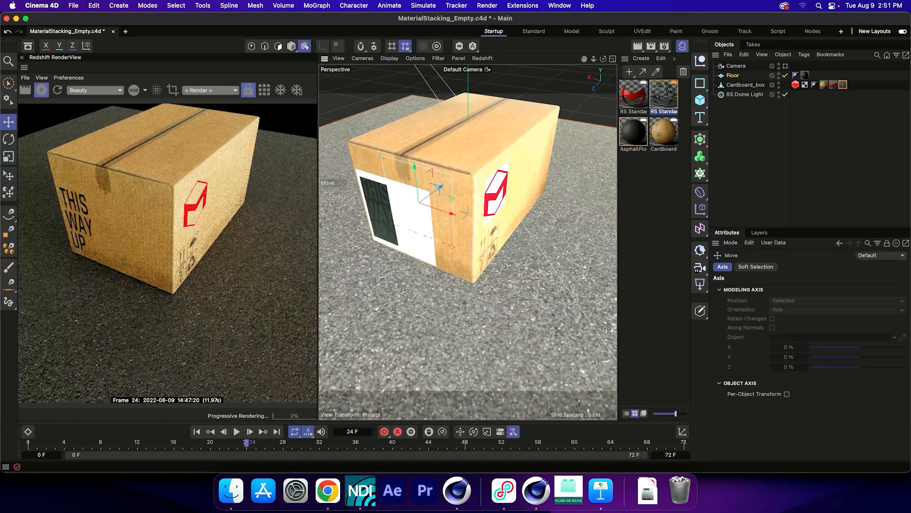
Open the red logo material's node network and add a Bump Map node
double_click(634, 94)
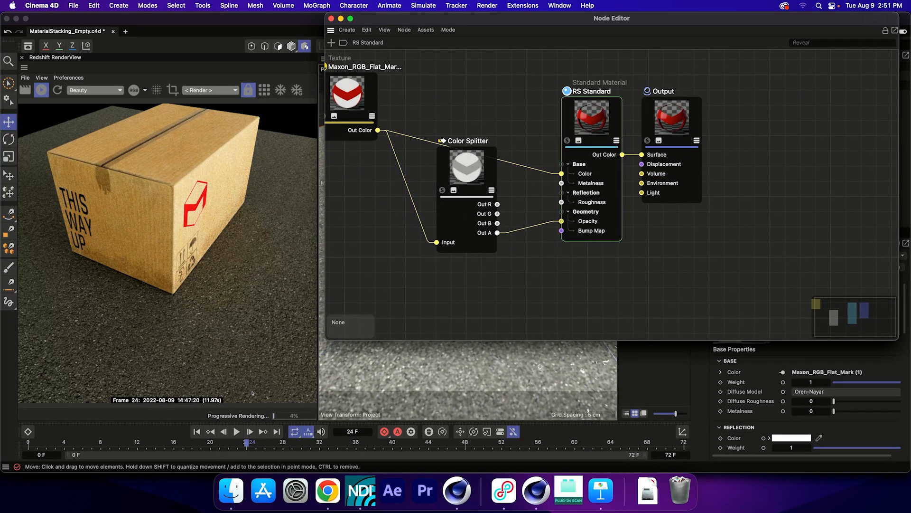
key(shift+c)
text(bump)
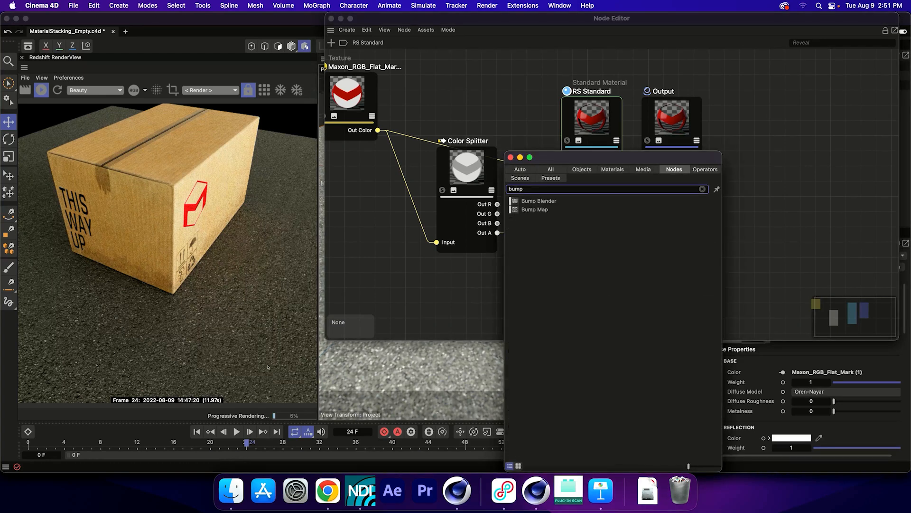
key(Down)
key(Return)
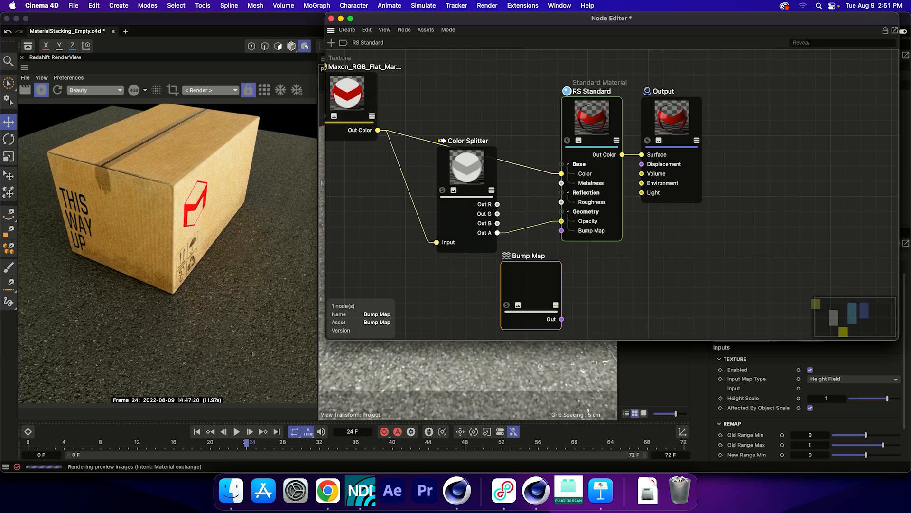
Connect the Color Splitter's Out A to the Bump Map's texture Input and its output to RS Standard's Bump Map, and close the node network
drag(498, 233, 526, 279)
mouse_move(556, 284)
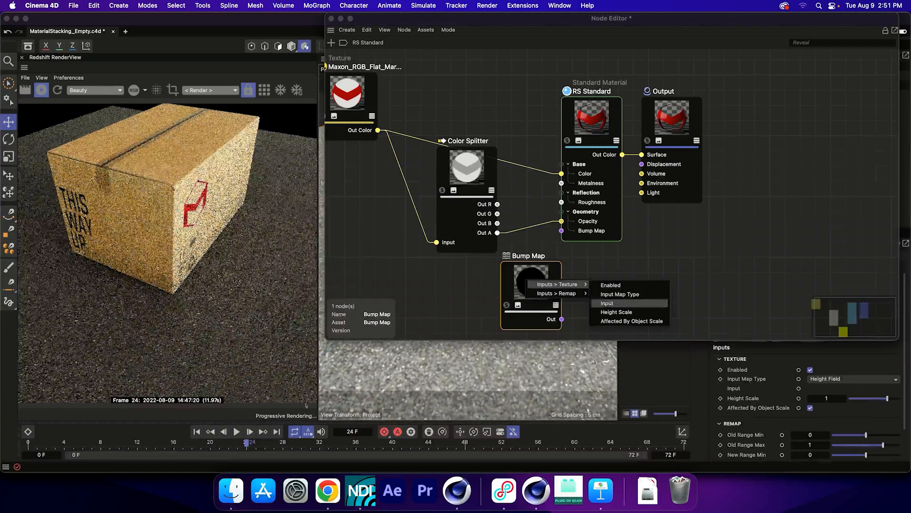
click(610, 302)
drag(561, 319, 561, 230)
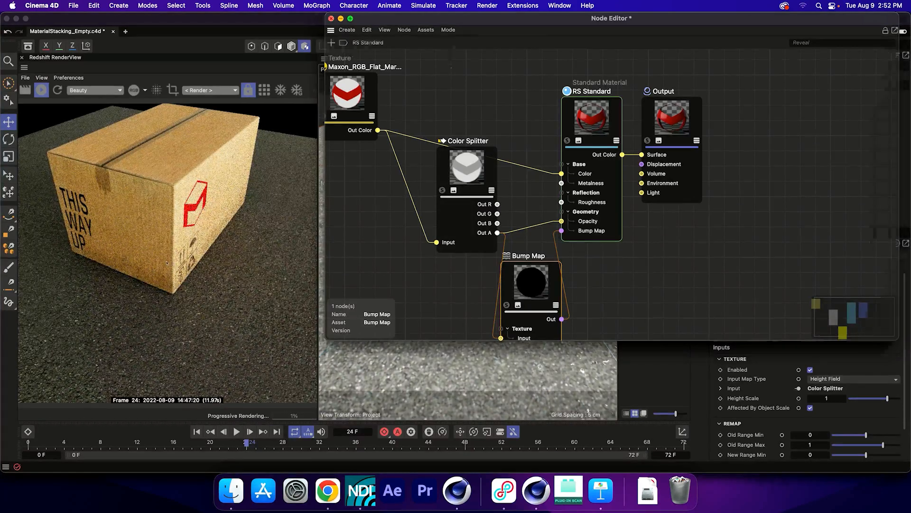
key(super+w)
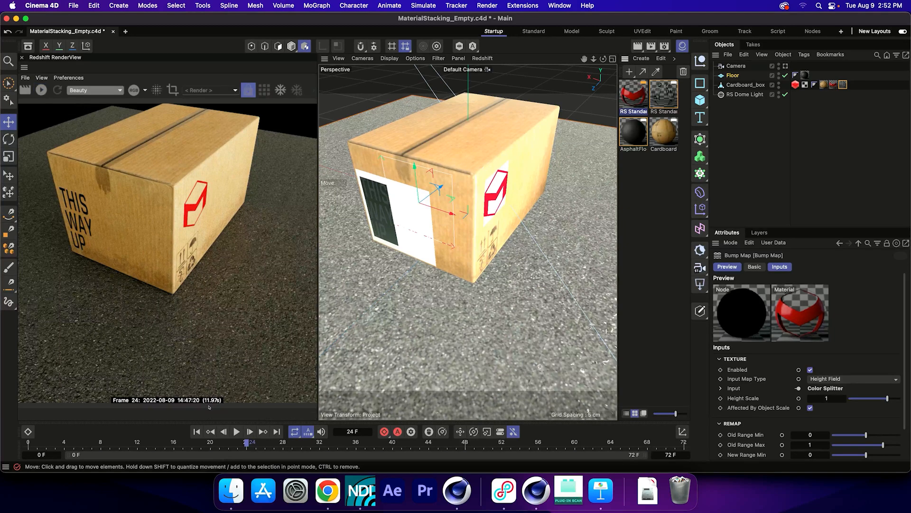
Switch to Keynote, play the presentation from the Material Stacking slide and advance to the Thank You! Questions? slide
click(601, 490)
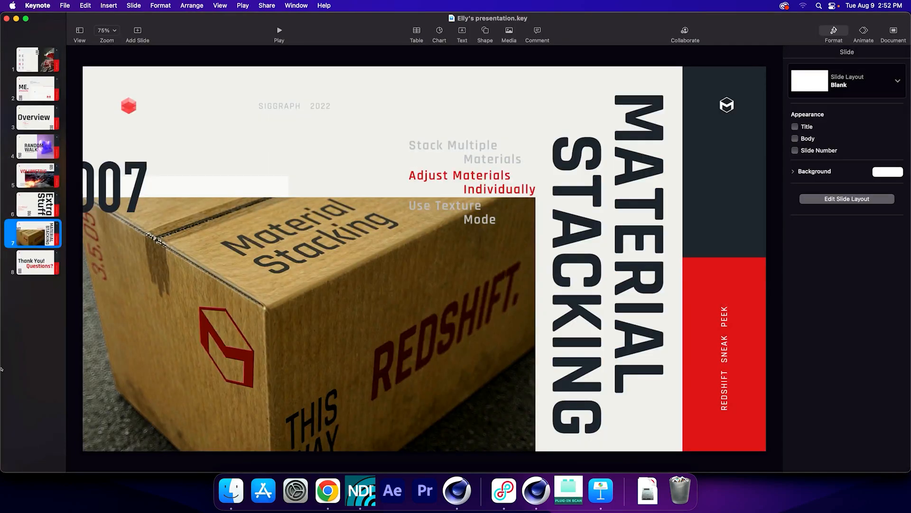
key(alt+super+p)
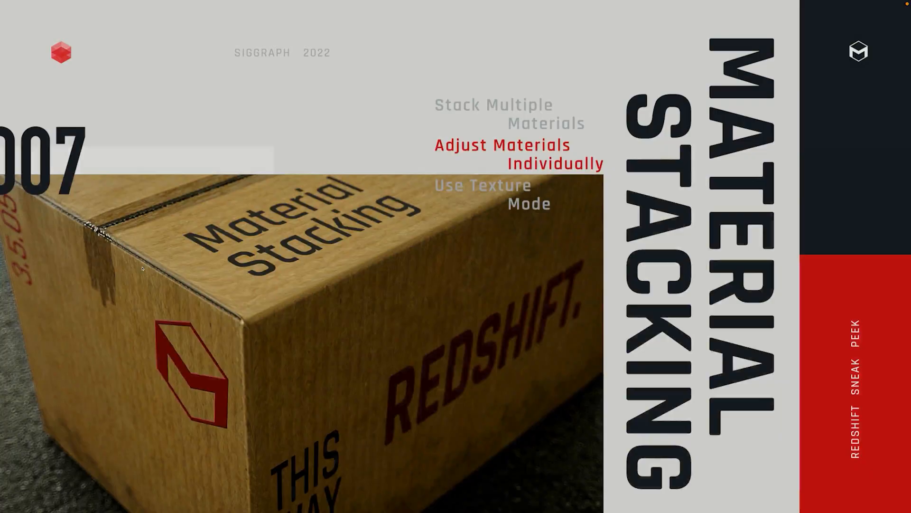
key(Right)
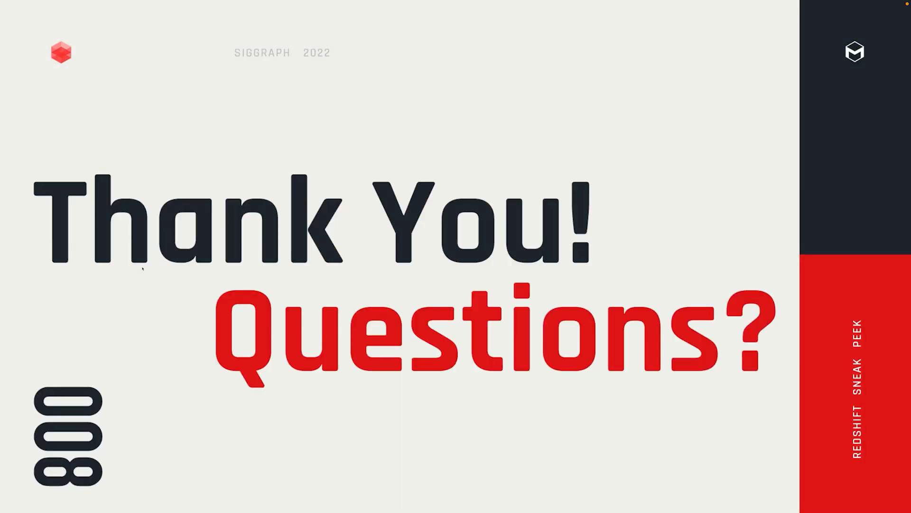